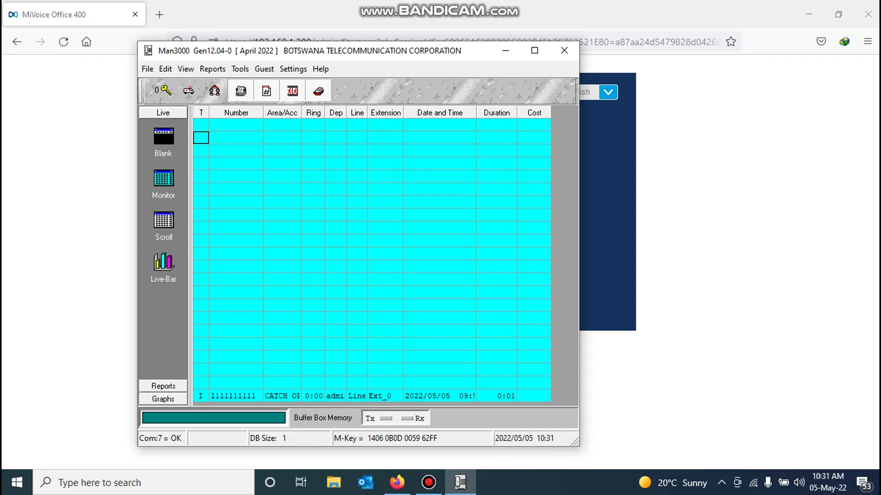
Step: Log in to the MiVoice Office 400 web admin with the administrator credentials, declining to save the login
{"action": "key", "text": "alt+Tab"}
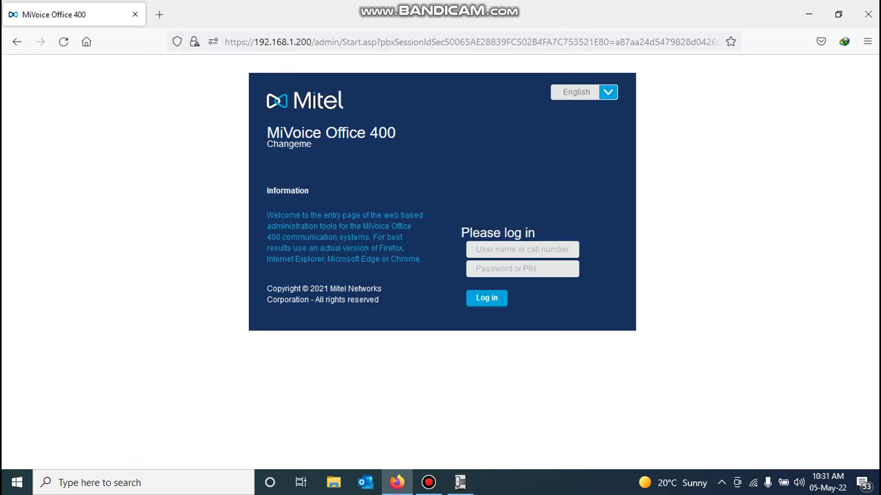
{"action": "left_click", "coordinate": [522, 250]}
{"action": "type", "text": "admin"}
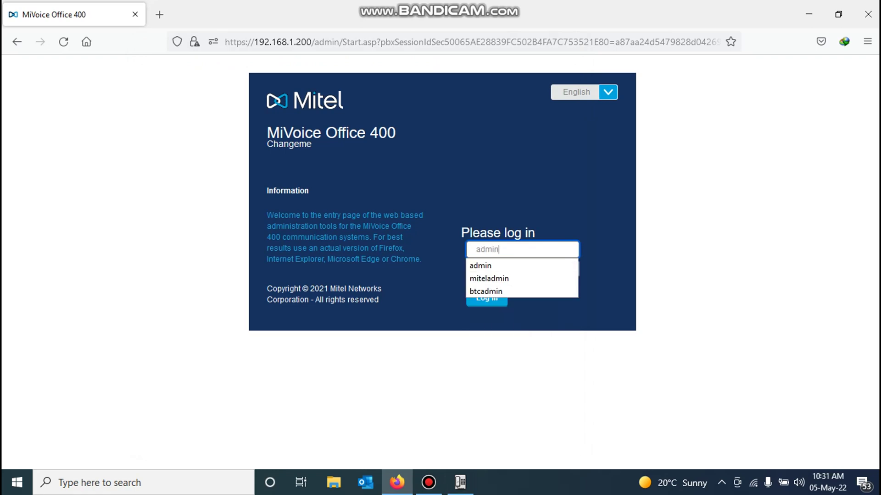
{"action": "key", "text": "Tab"}
{"action": "type", "text": "33aa"}
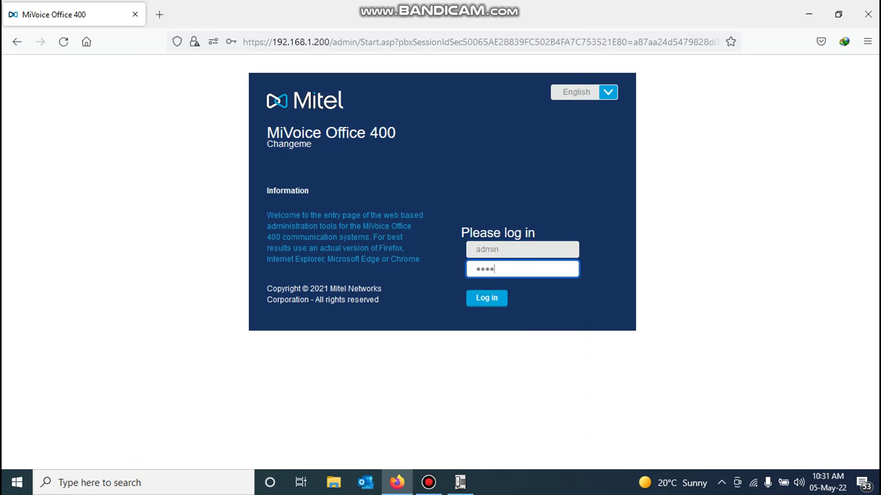
{"action": "type", "text": "33aa"}
{"action": "key", "text": "Return"}
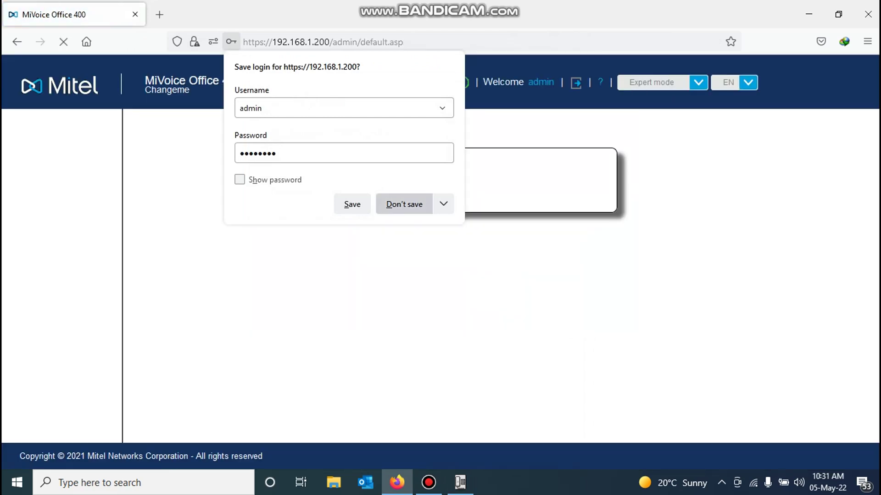
{"action": "left_click", "coordinate": [404, 204]}
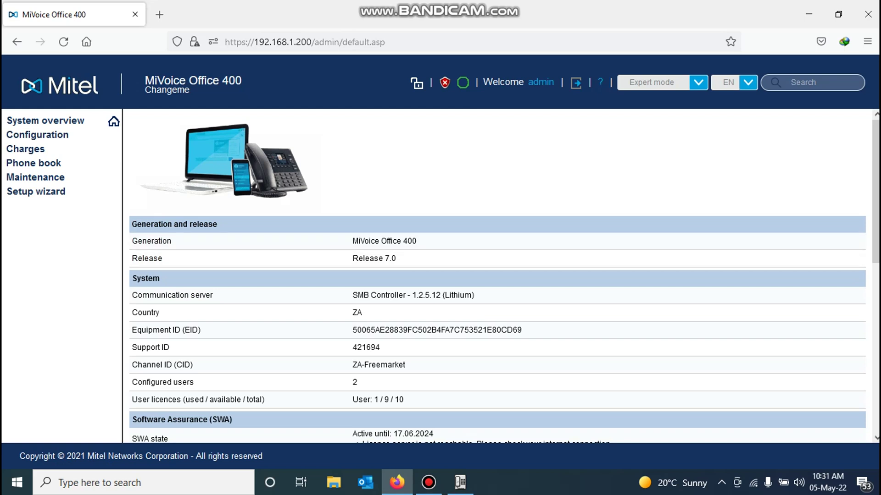
Step: Open Charges > General and list the Call logging 'Service active' choices
{"action": "left_click", "coordinate": [25, 149]}
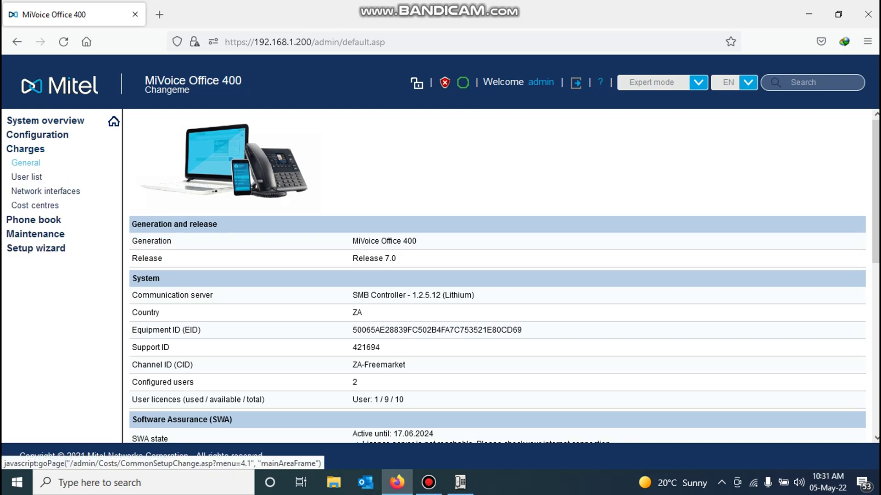
{"action": "left_click", "coordinate": [26, 162]}
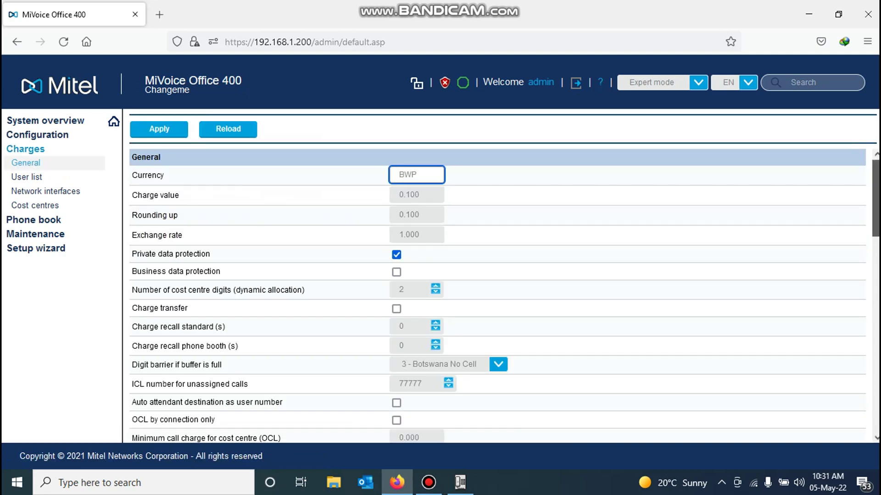
{"action": "scroll", "coordinate": [497, 295], "scroll_direction": "down", "scroll_amount": 4}
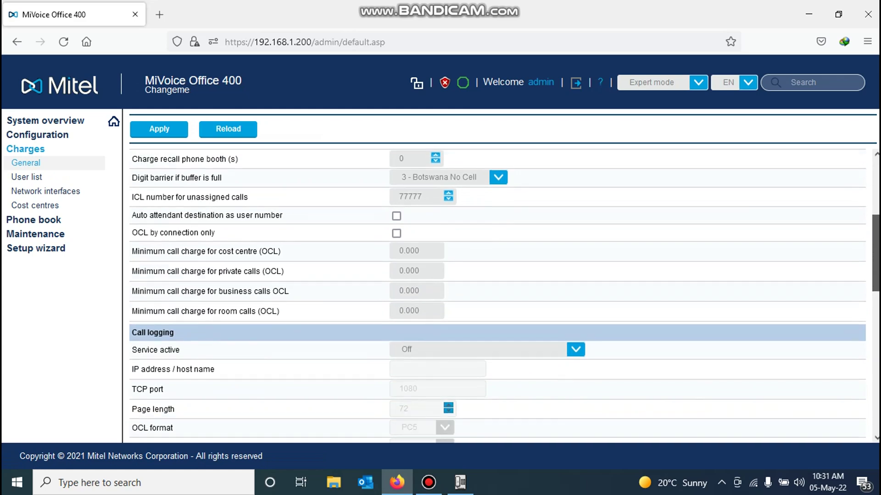
{"action": "scroll", "coordinate": [497, 296], "scroll_direction": "down", "scroll_amount": 3}
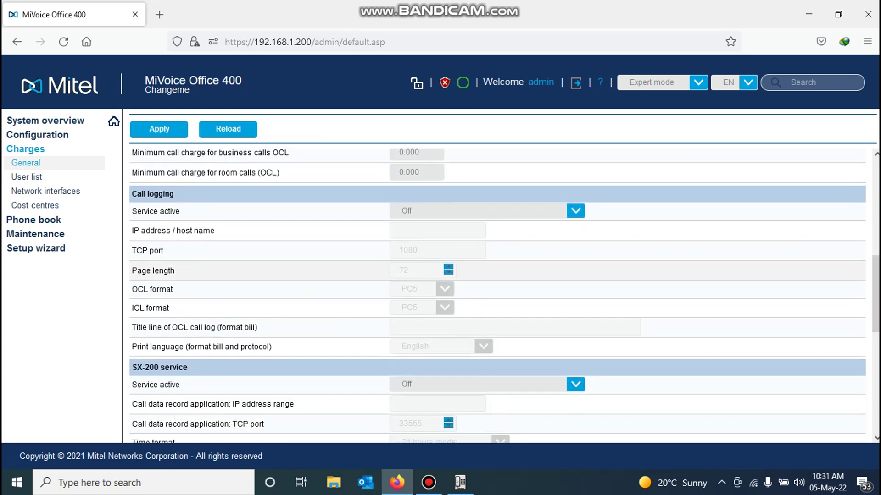
{"action": "left_click_drag", "start_coordinate": [175, 194], "coordinate": [132, 194]}
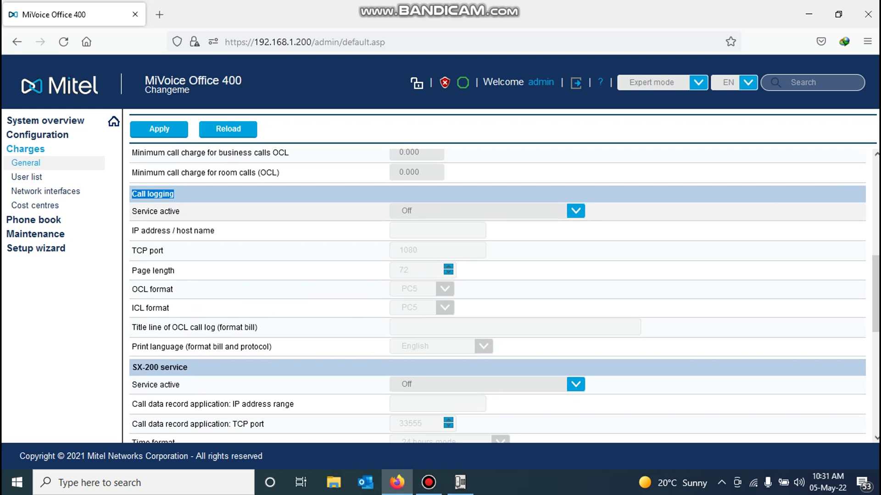
{"action": "left_click_drag", "start_coordinate": [180, 211], "coordinate": [131, 211]}
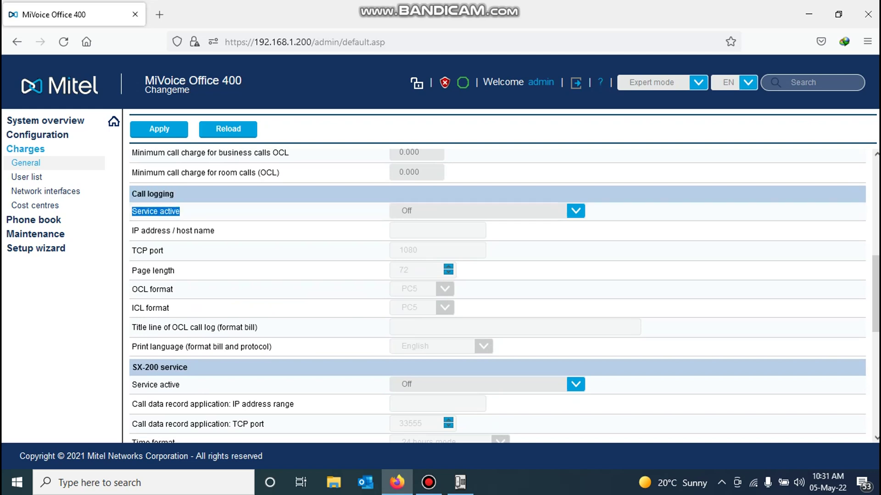
{"action": "left_click", "coordinate": [576, 211]}
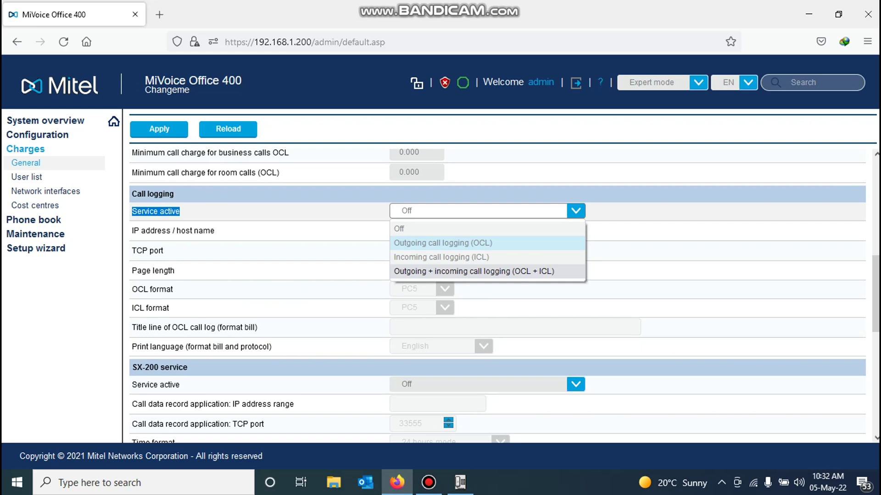
Step: Set call logging to 'Outgoing + incoming call logging (OCL + ICL)' and return to the Man3000 window
{"action": "left_click", "coordinate": [474, 271]}
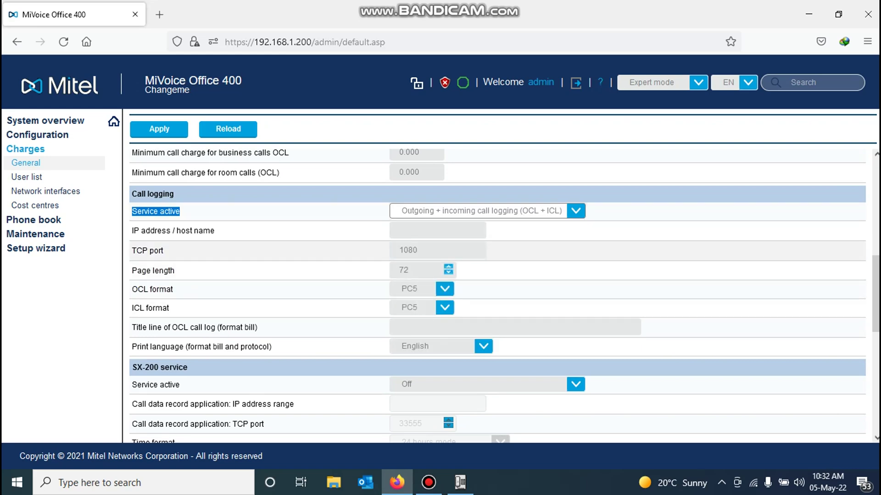
{"action": "left_click_drag", "start_coordinate": [171, 231], "coordinate": [132, 231]}
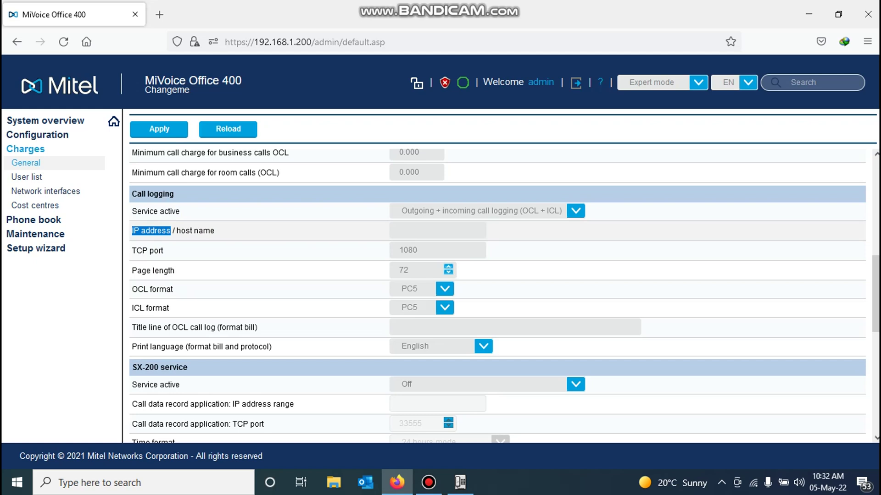
{"action": "left_click", "coordinate": [460, 482]}
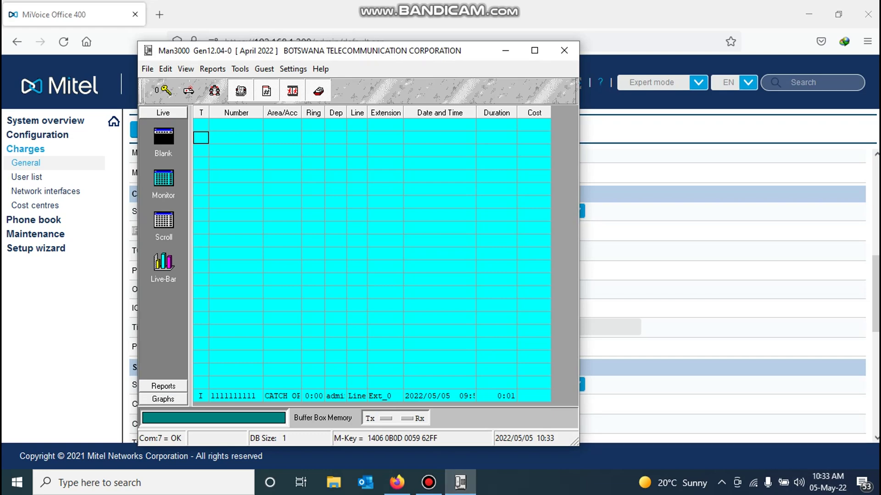
{"action": "left_click", "coordinate": [753, 482]}
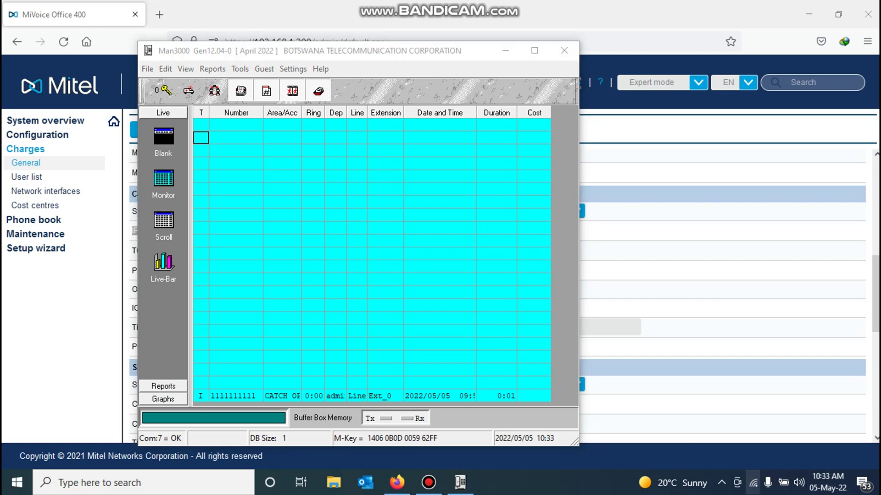
{"action": "right_click", "coordinate": [753, 483]}
{"action": "left_click", "coordinate": [775, 466]}
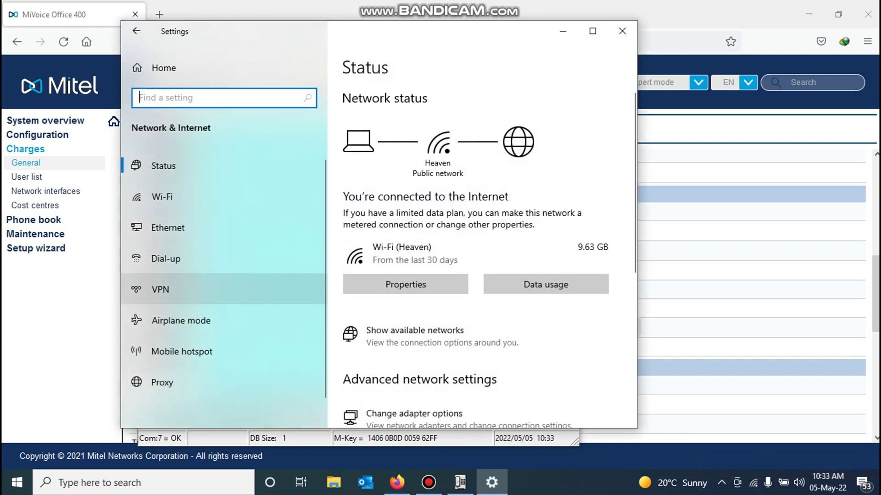
{"action": "left_click", "coordinate": [168, 228]}
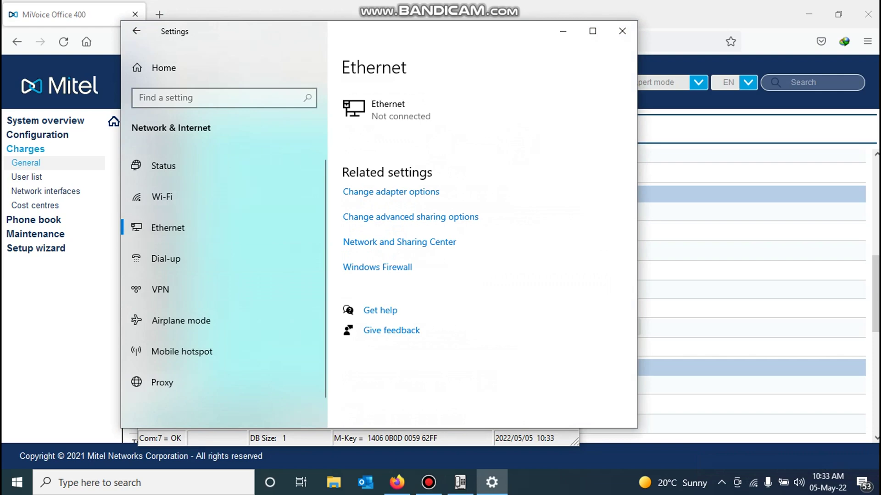
{"action": "left_click", "coordinate": [391, 191]}
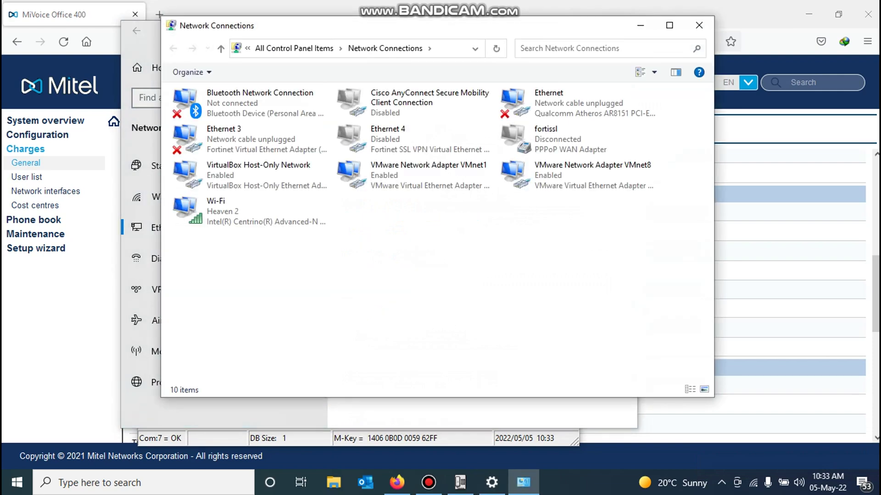
{"action": "right_click", "coordinate": [282, 219]}
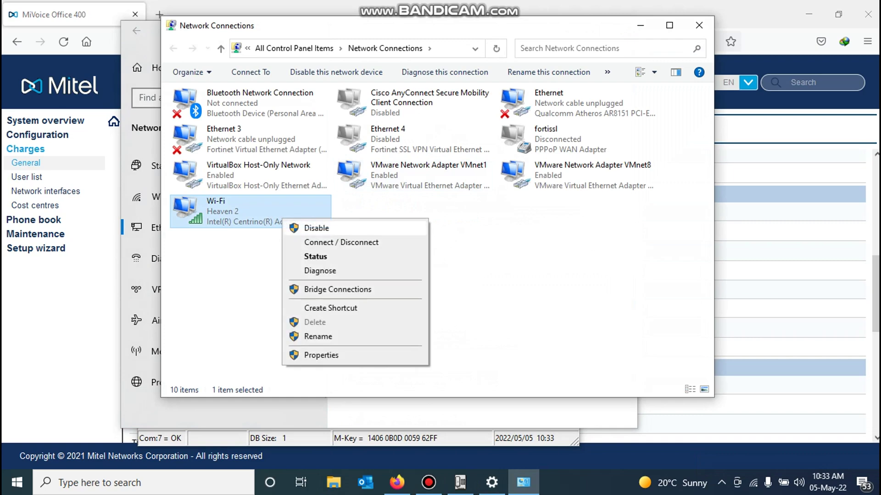
{"action": "left_click", "coordinate": [315, 256]}
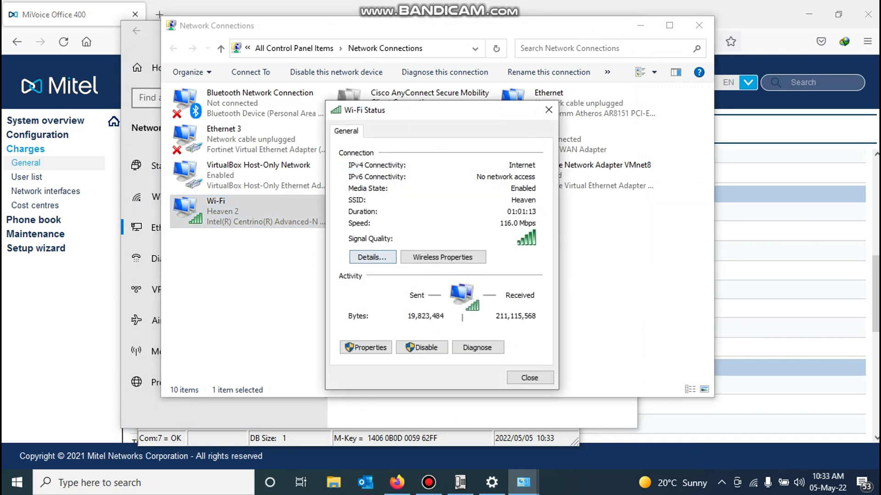
{"action": "left_click", "coordinate": [371, 257]}
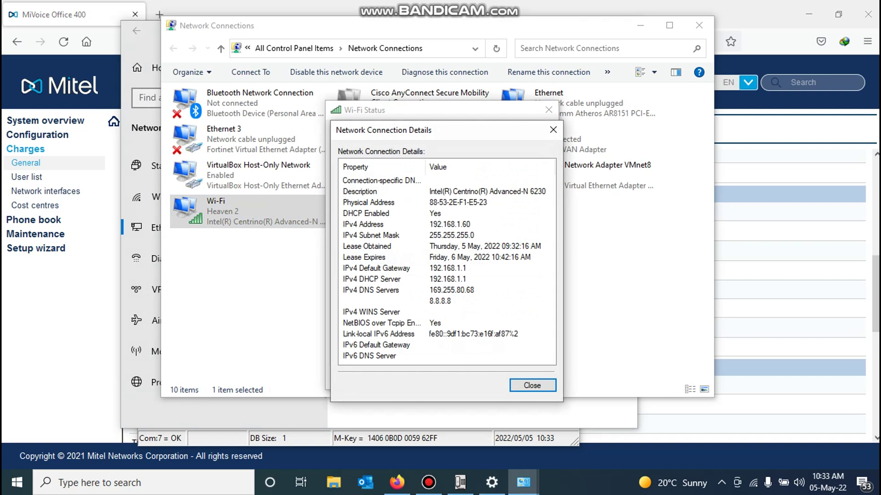
{"action": "left_click", "coordinate": [362, 224]}
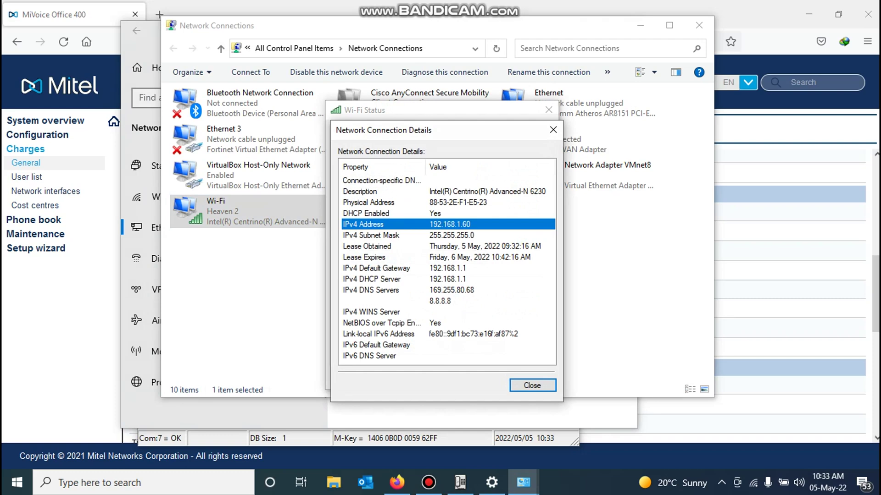
{"action": "key", "text": "Escape"}
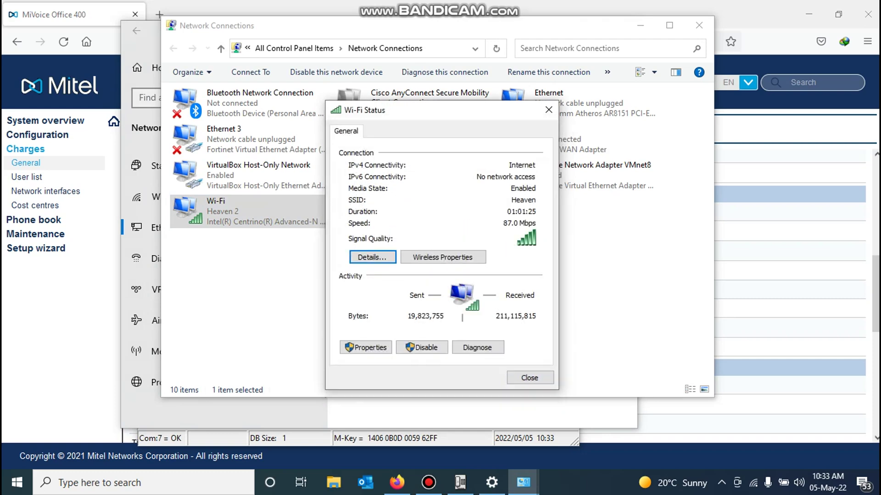
{"action": "key", "text": "Escape"}
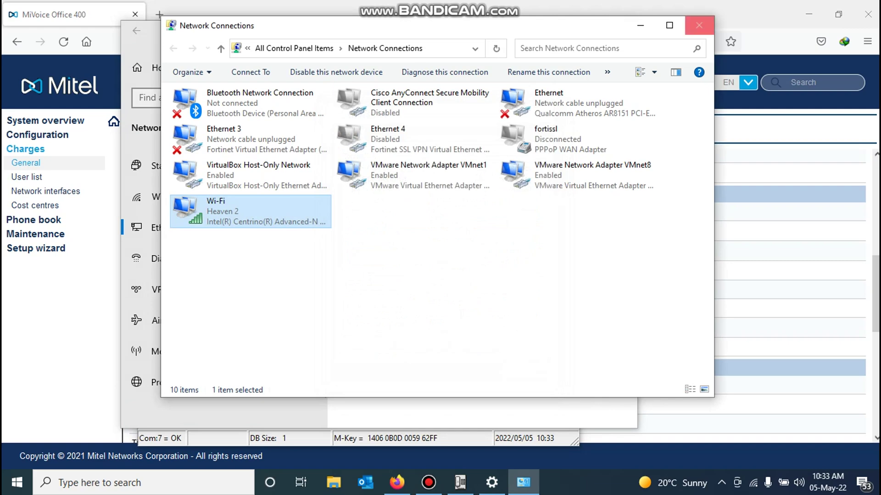
{"action": "left_click", "coordinate": [699, 25]}
{"action": "left_click", "coordinate": [622, 31]}
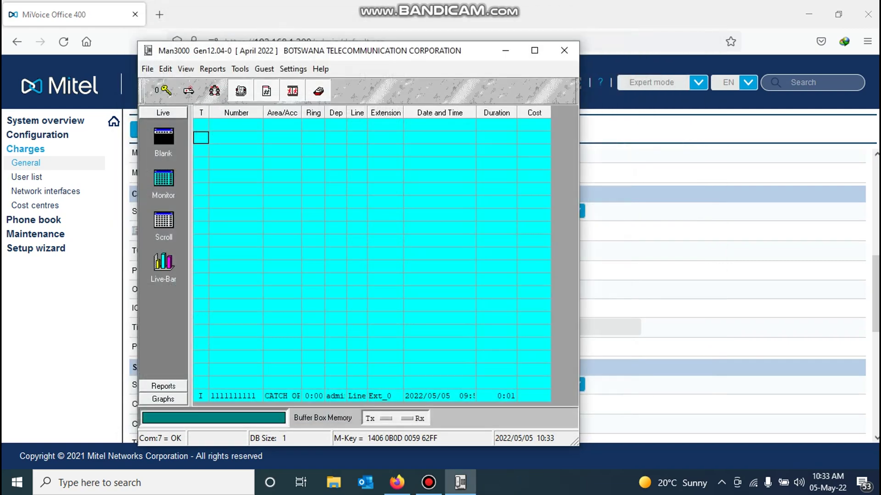
Step: Enter 192.168.1.60 as the call logging IP address / host name, leaving TCP port 1080
{"action": "key", "text": "alt+Tab"}
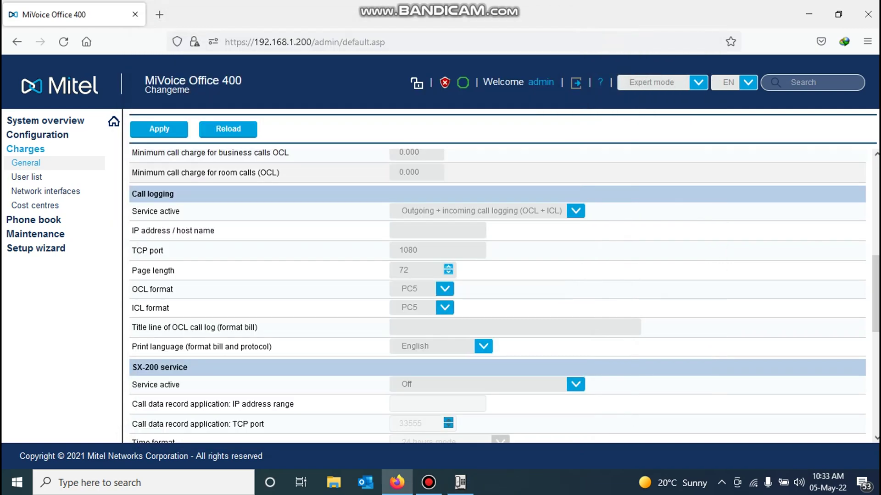
{"action": "left_click", "coordinate": [437, 230]}
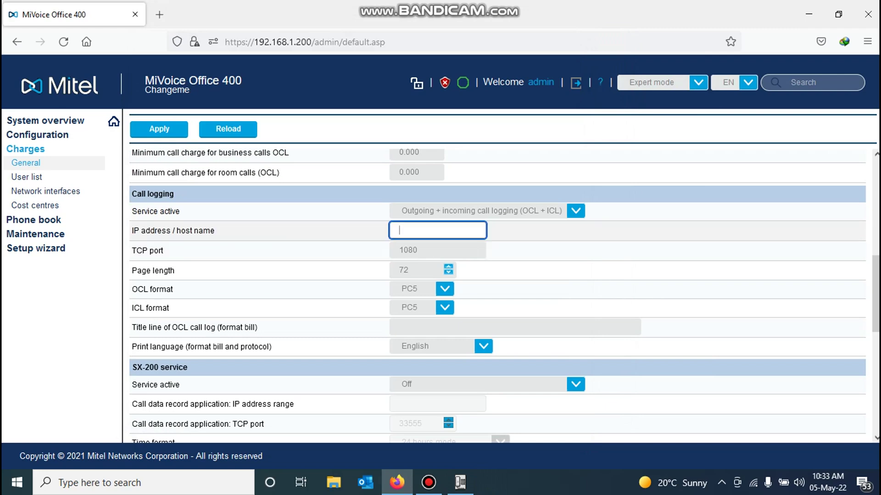
{"action": "type", "text": "192.168.1.60"}
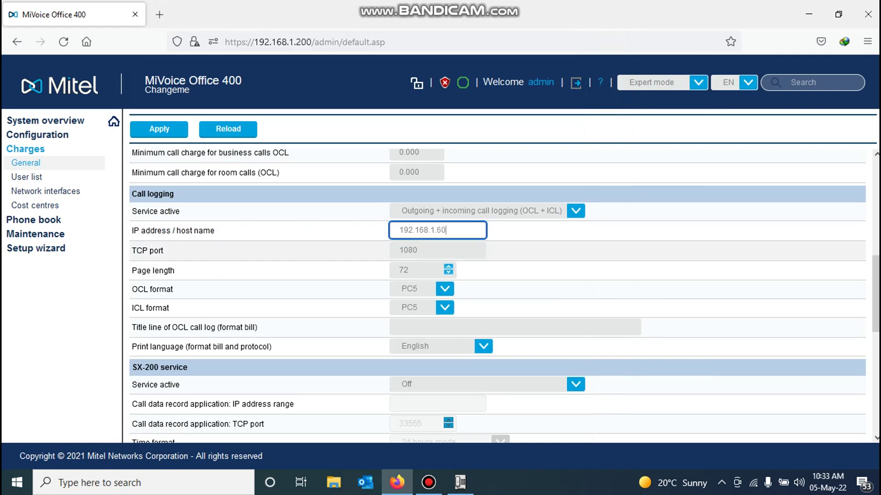
{"action": "left_click", "coordinate": [160, 250]}
{"action": "left_click_drag", "start_coordinate": [161, 251], "coordinate": [132, 251]}
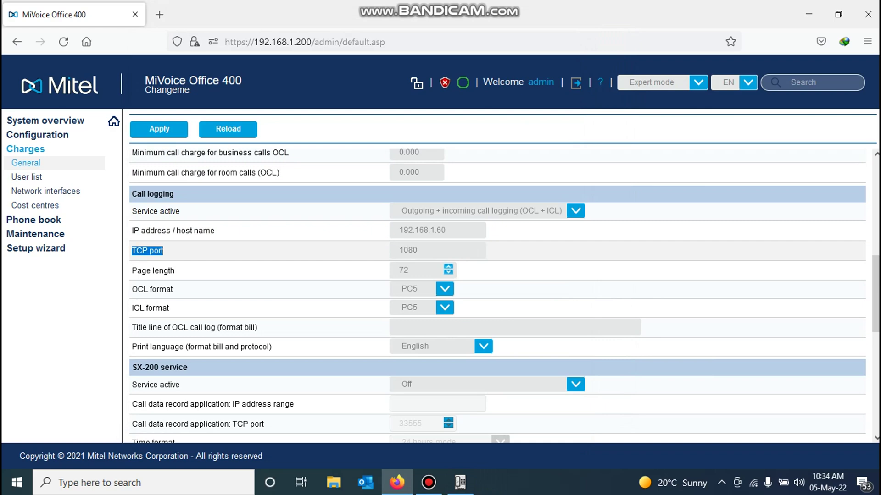
{"action": "left_click", "coordinate": [438, 250]}
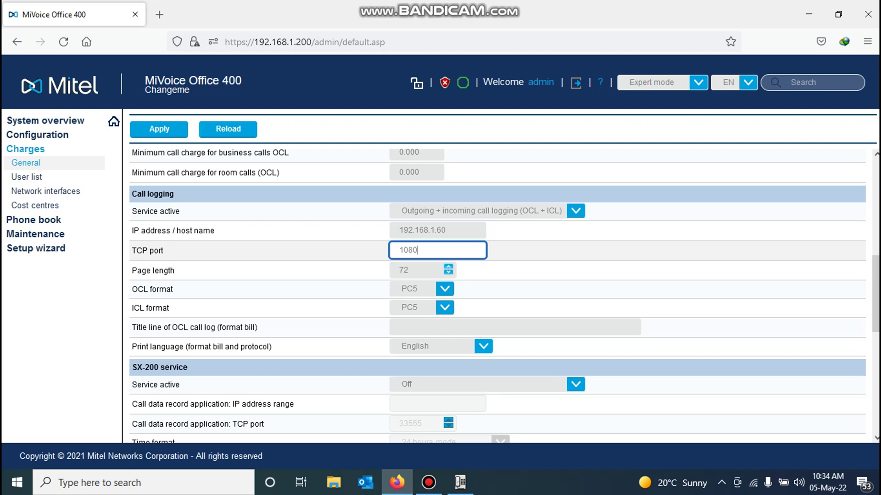
Step: Replace the call logging TCP port 1080 with 1752
{"action": "key", "text": "ctrl+a"}
{"action": "type", "text": "1752"}
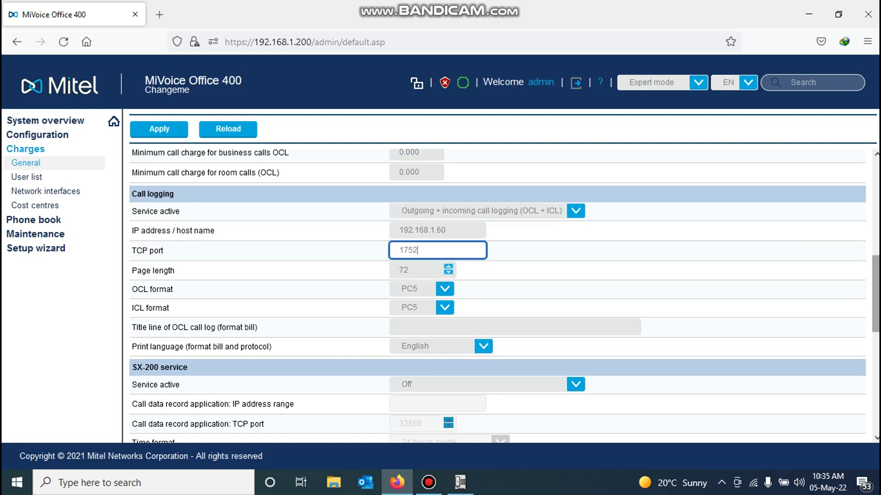
{"action": "scroll", "coordinate": [505, 296], "scroll_direction": "up", "scroll_amount": 5}
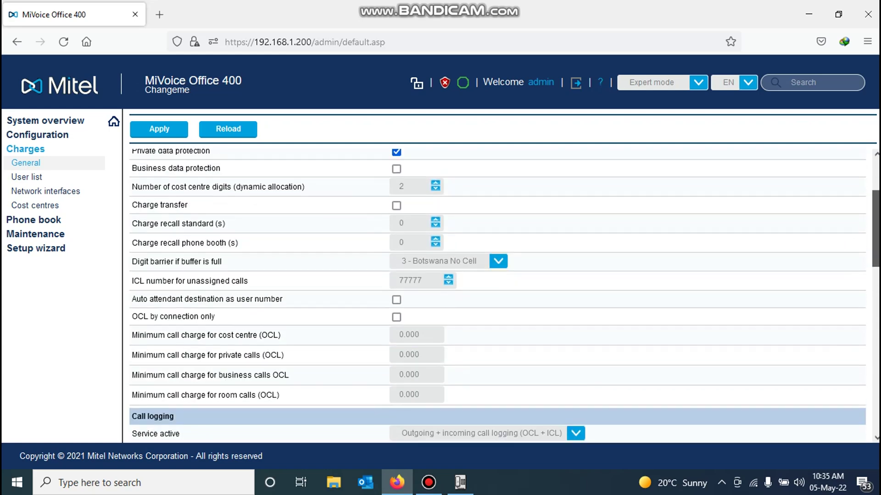
Step: Set 'Digit barrier if buffer is full' to 1 - Barred
{"action": "scroll", "coordinate": [505, 296], "scroll_direction": "down", "scroll_amount": 2}
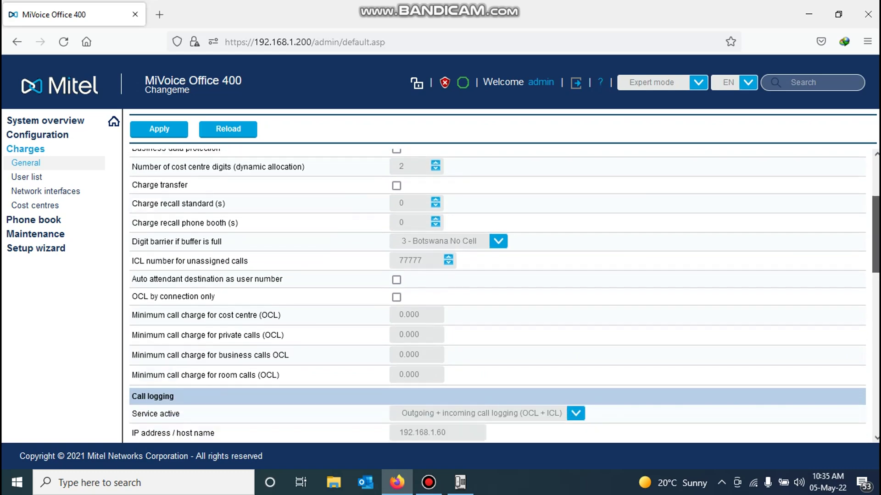
{"action": "scroll", "coordinate": [505, 296], "scroll_direction": "up", "scroll_amount": 2}
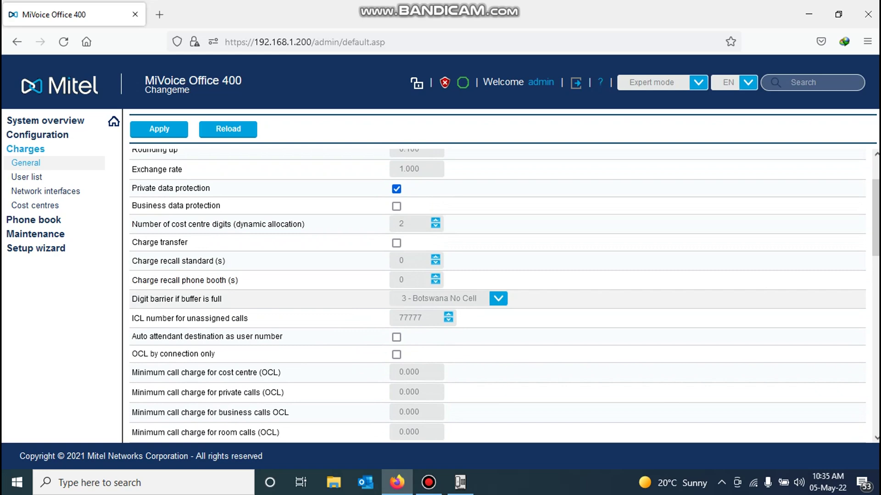
{"action": "left_click_drag", "start_coordinate": [224, 299], "coordinate": [131, 299]}
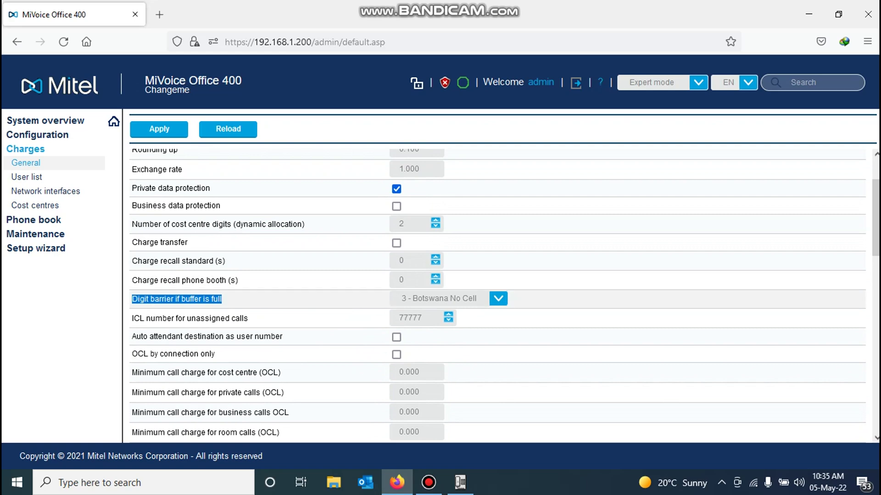
{"action": "left_click", "coordinate": [498, 299]}
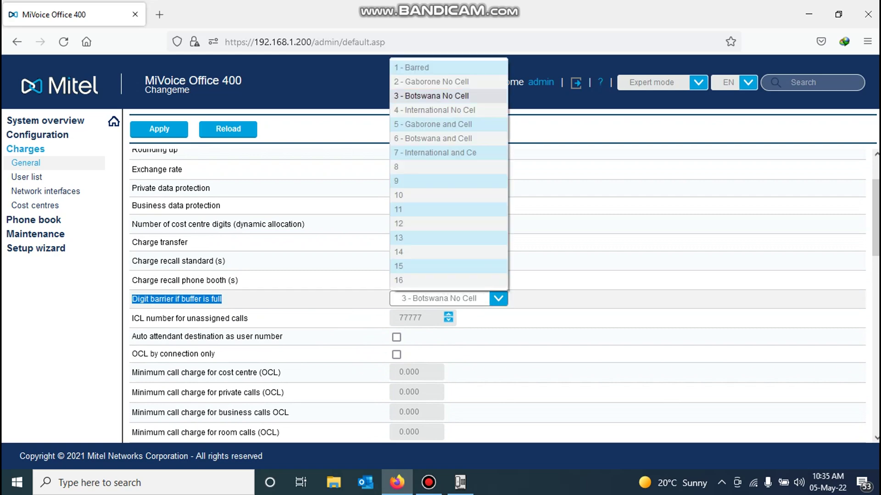
{"action": "key", "text": "Up"}
{"action": "key", "text": "Up"}
{"action": "key", "text": "Return"}
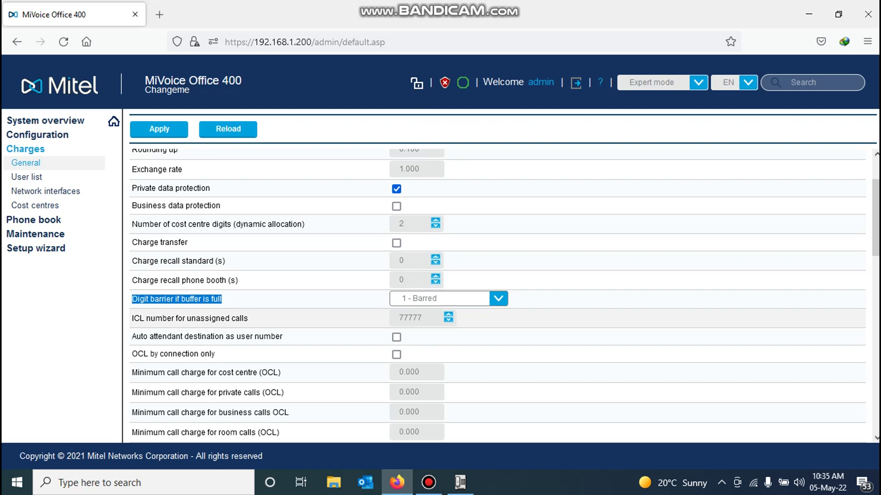
Step: Change the digit barrier to 3 - Botswana No Cell and apply the charge settings
{"action": "left_click", "coordinate": [284, 299]}
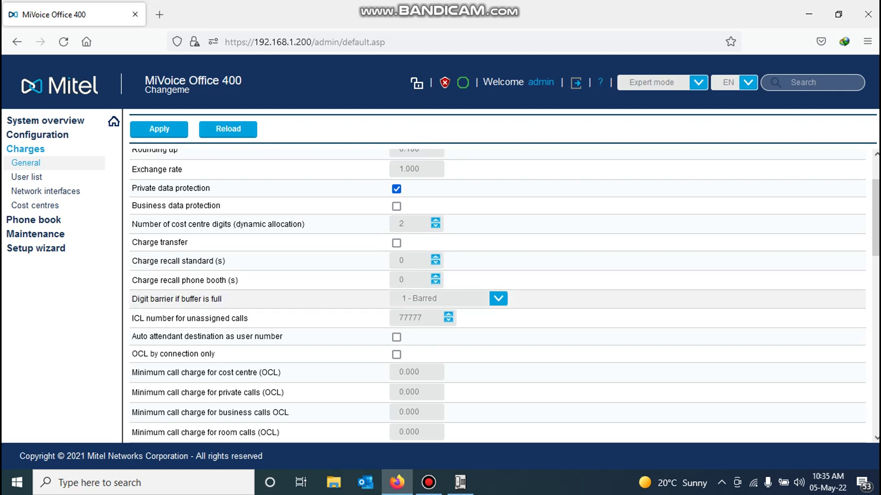
{"action": "left_click_drag", "start_coordinate": [224, 299], "coordinate": [132, 147]}
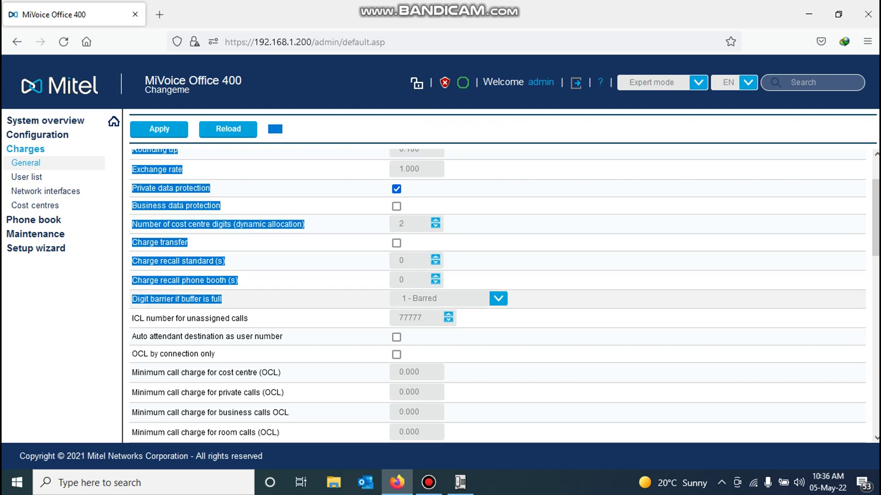
{"action": "left_click", "coordinate": [275, 299]}
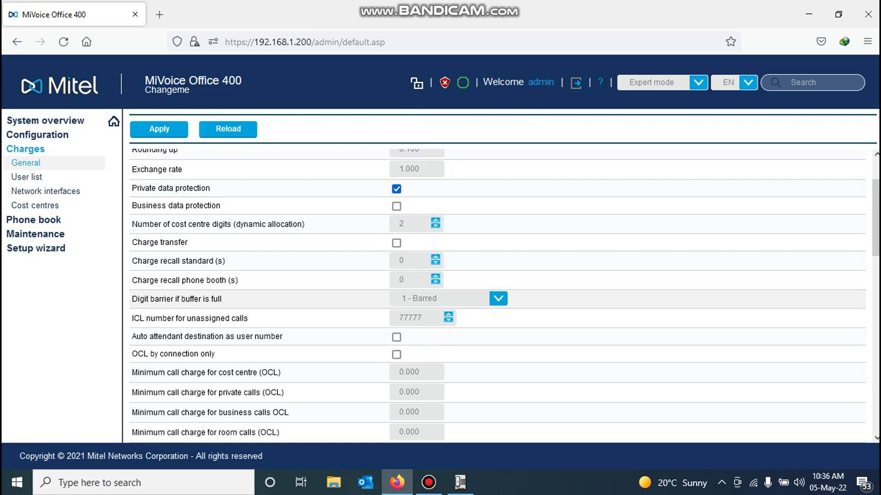
{"action": "left_click", "coordinate": [440, 299]}
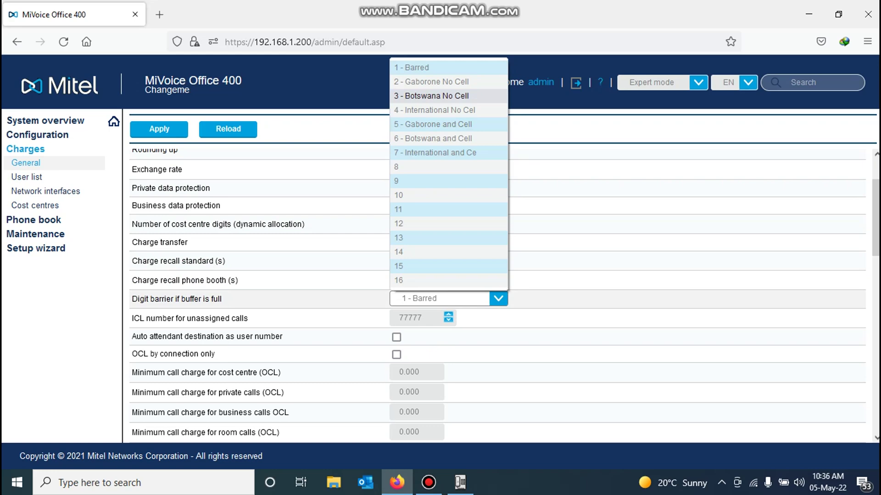
{"action": "left_click", "coordinate": [431, 95]}
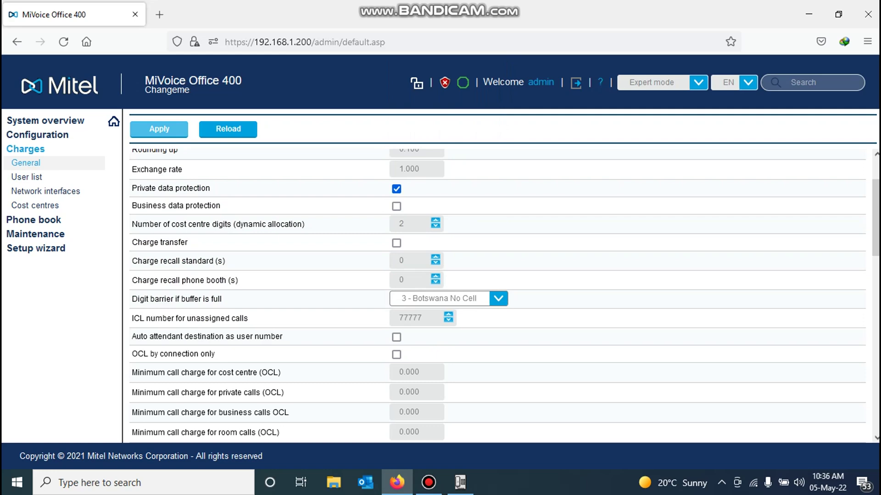
{"action": "left_click", "coordinate": [160, 129]}
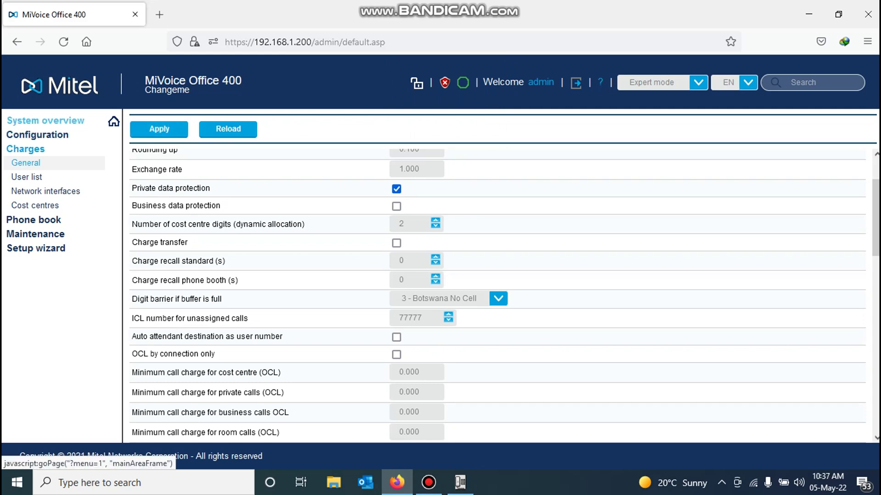
Step: Open System overview > State and expand System, showing 0 call logging records in buffer
{"action": "left_click", "coordinate": [45, 120]}
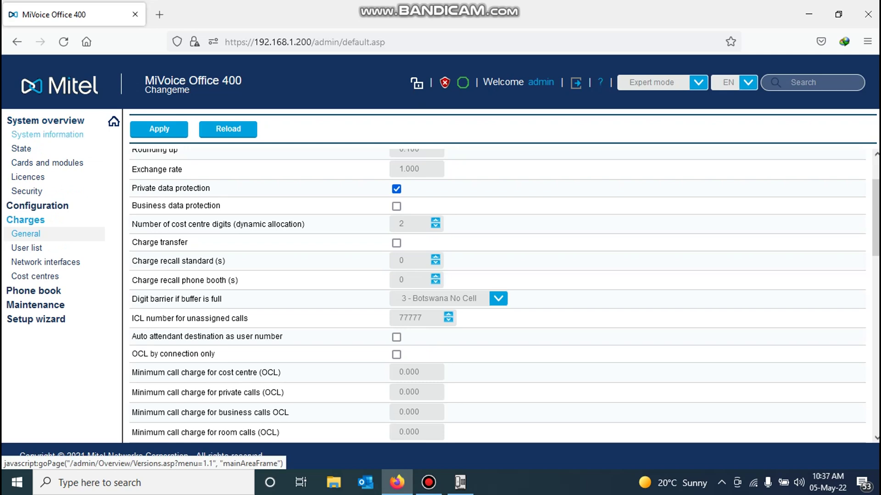
{"action": "left_click", "coordinate": [21, 148]}
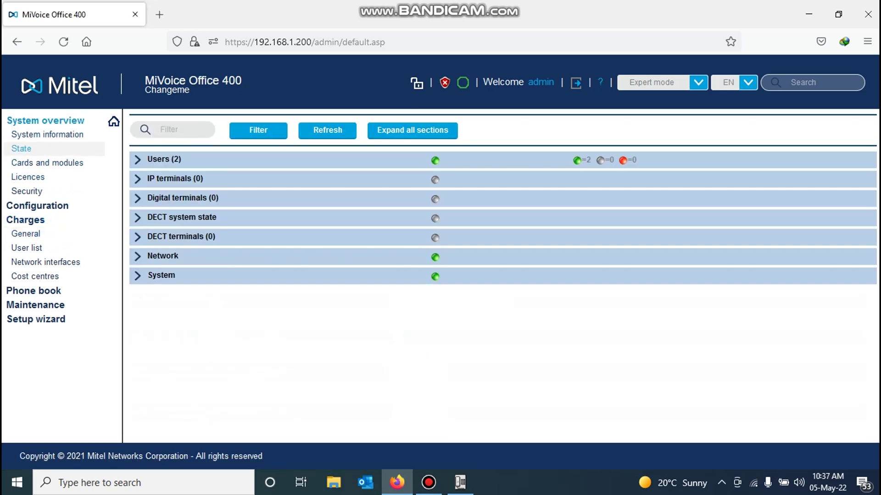
{"action": "left_click", "coordinate": [161, 275]}
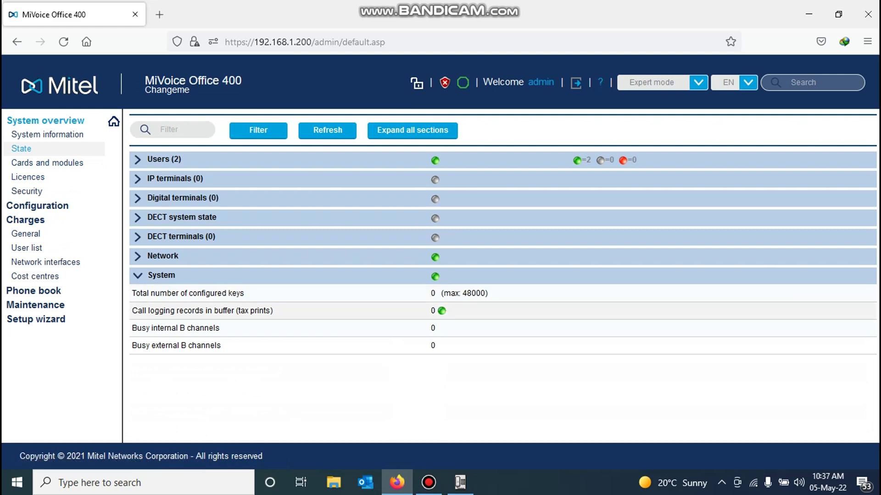
{"action": "left_click_drag", "start_coordinate": [273, 310], "coordinate": [131, 310]}
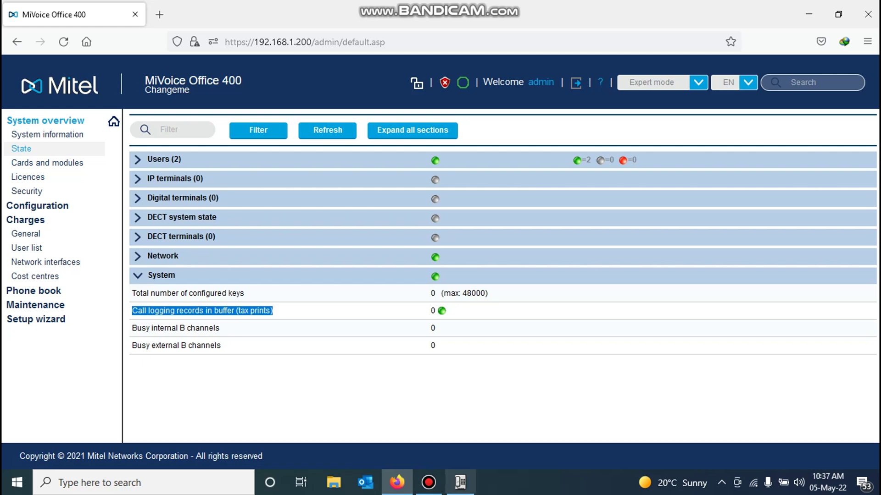
Step: Maximize Man3000 and unlock it with its password, reaching access level 9
{"action": "left_click", "coordinate": [460, 482]}
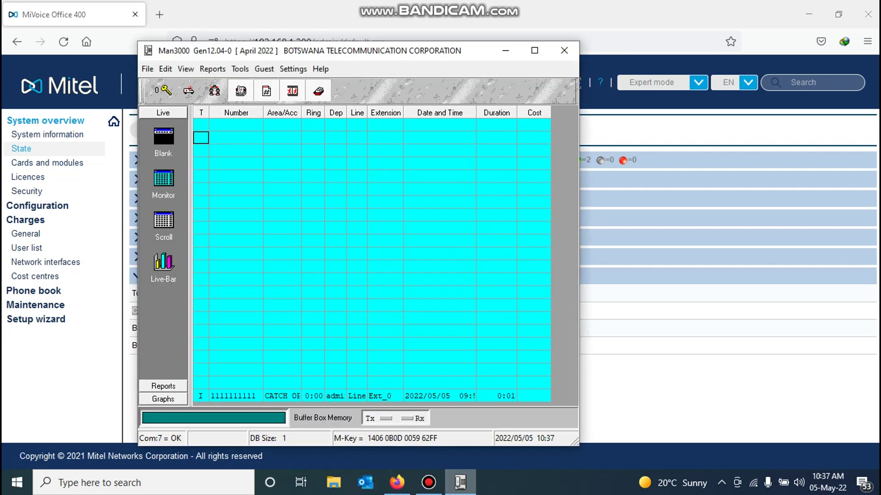
{"action": "left_click", "coordinate": [534, 51]}
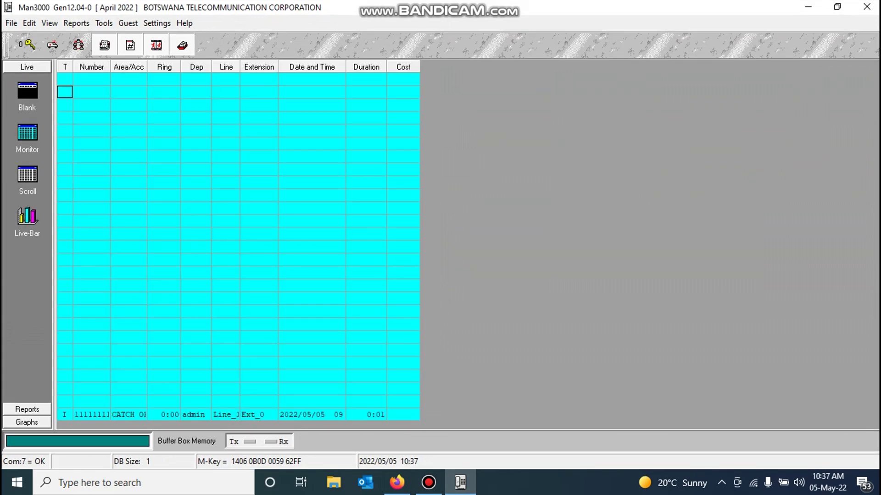
{"action": "left_click", "coordinate": [26, 44]}
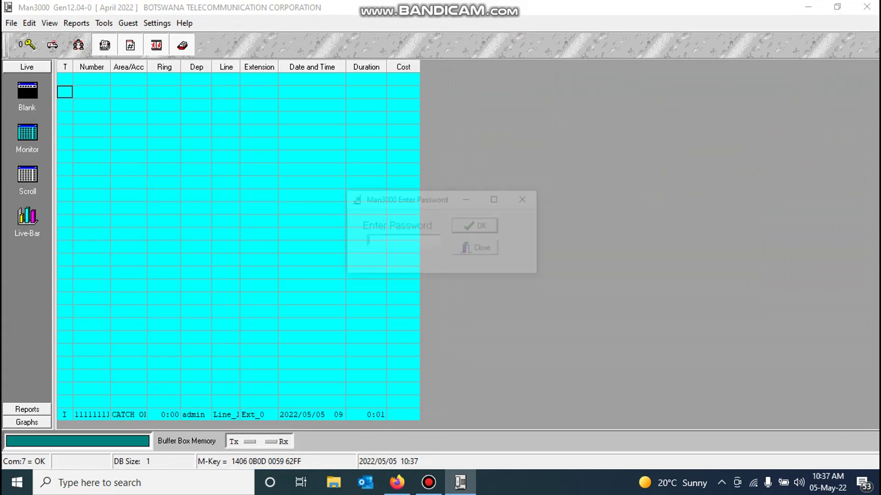
{"action": "type", "text": "***"}
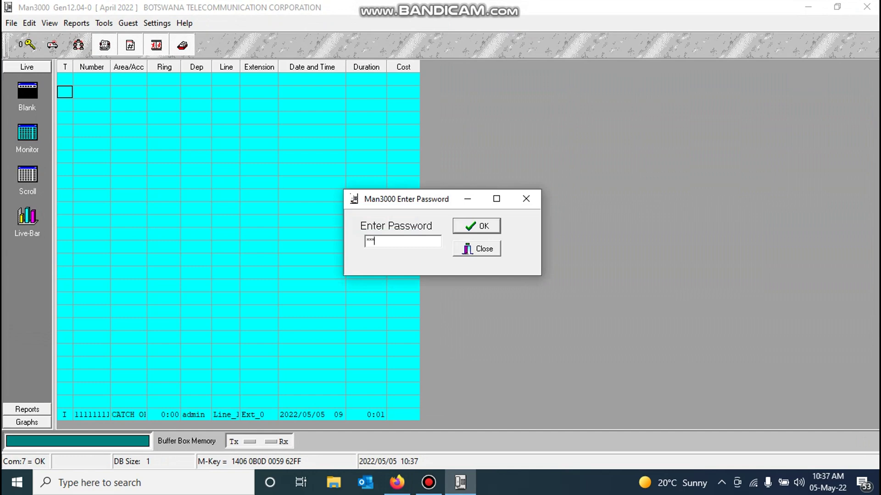
{"action": "key", "text": "Return"}
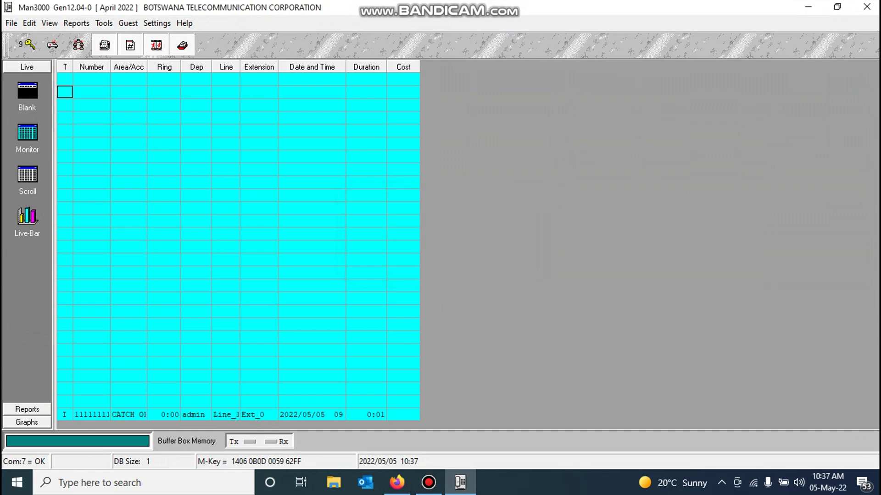
{"action": "key", "text": "alt+s"}
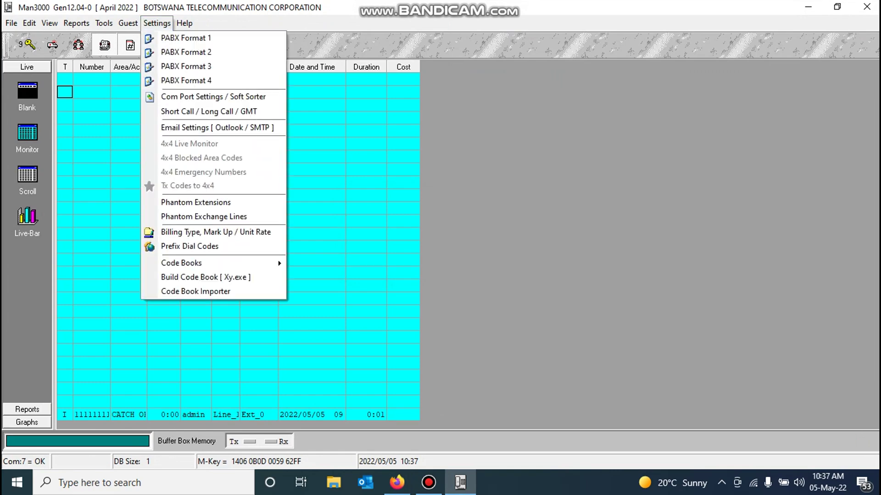
{"action": "key", "text": "Down"}
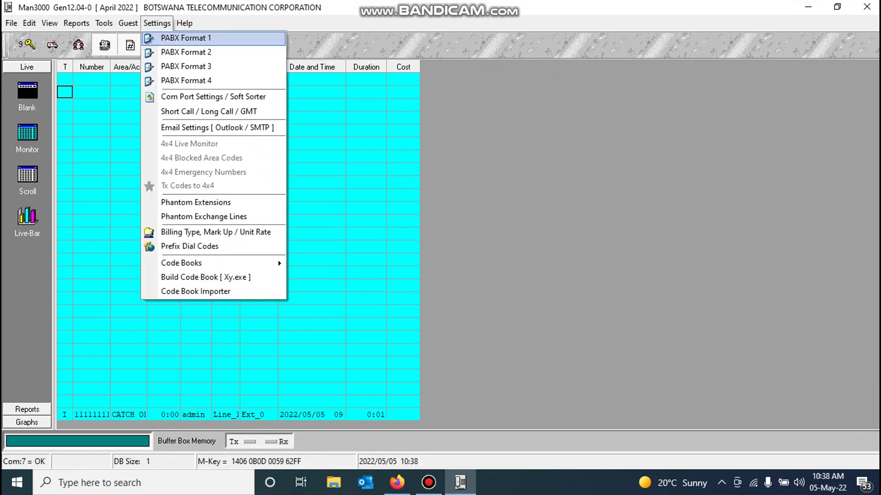
{"action": "key", "text": "Return"}
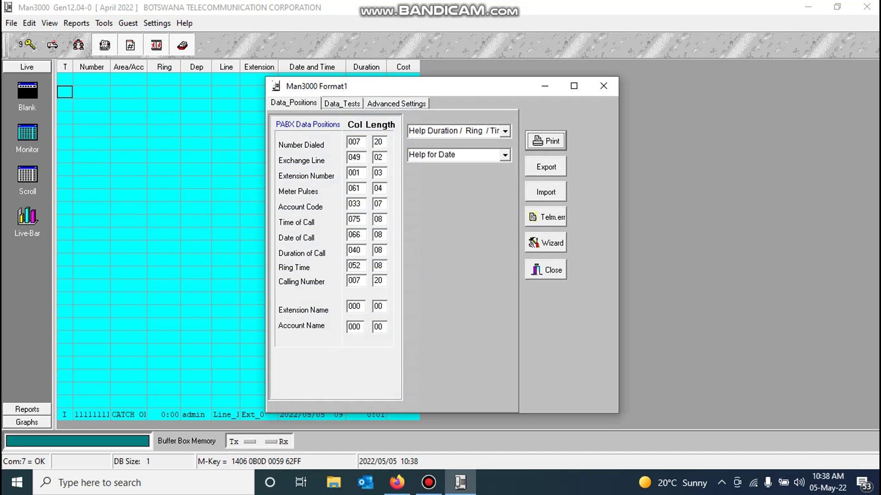
{"action": "key", "text": "ctrl+shift+Tab"}
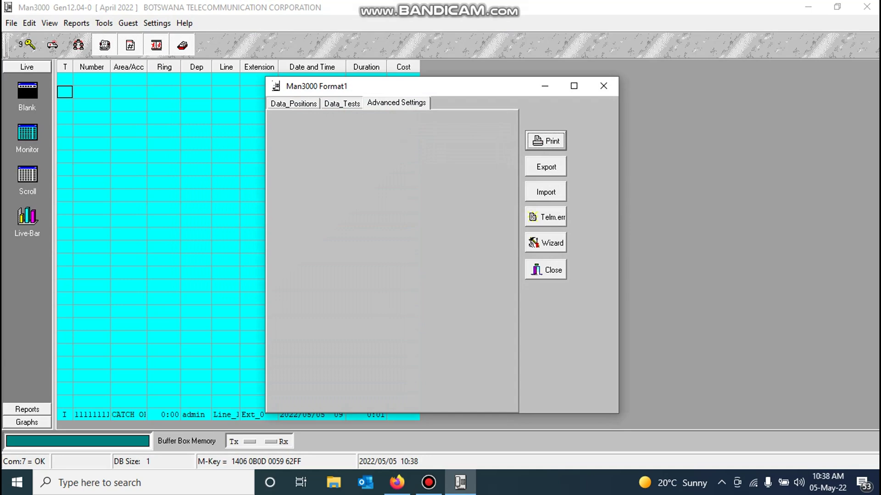
{"action": "key", "text": "ctrl+shift+Tab"}
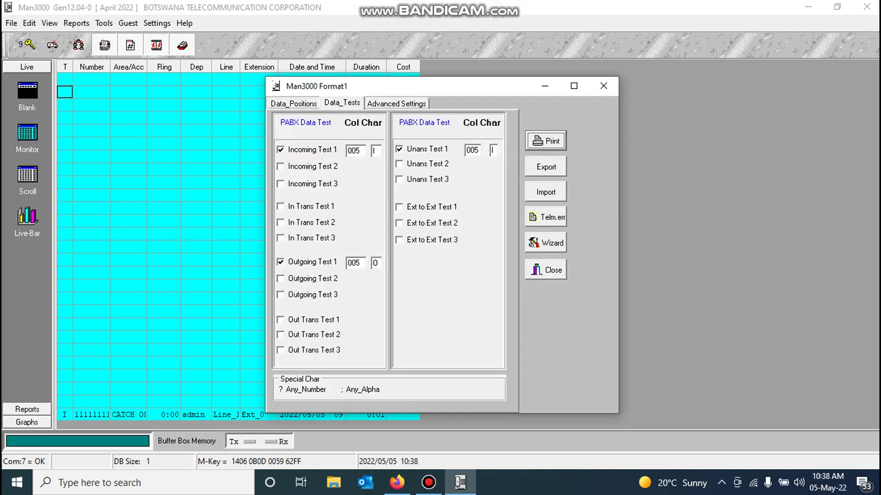
{"action": "key", "text": "ctrl+shift+Tab"}
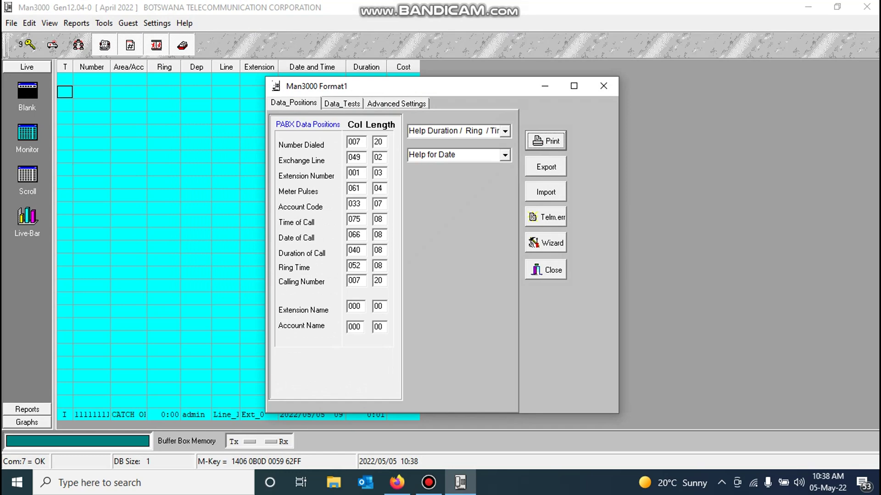
{"action": "left_click", "coordinate": [545, 269]}
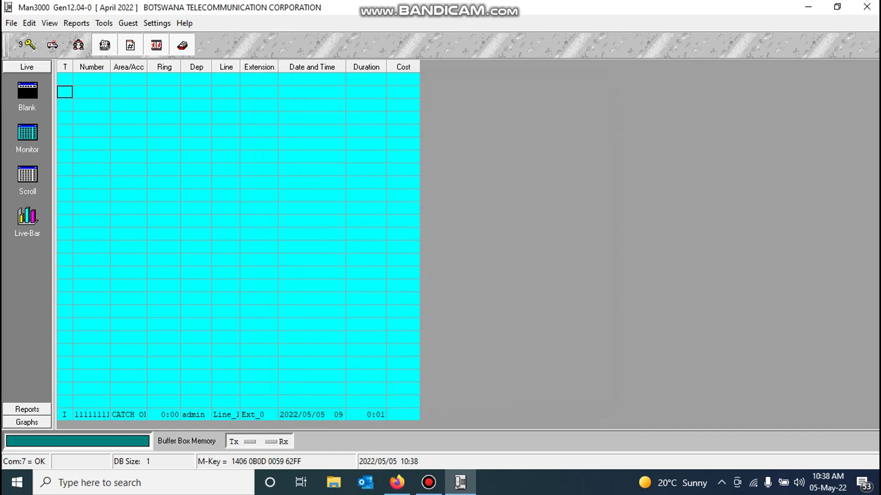
Step: Open Man3000's Com Port Settings on the PABX_connection page
{"action": "key", "text": "alt+s"}
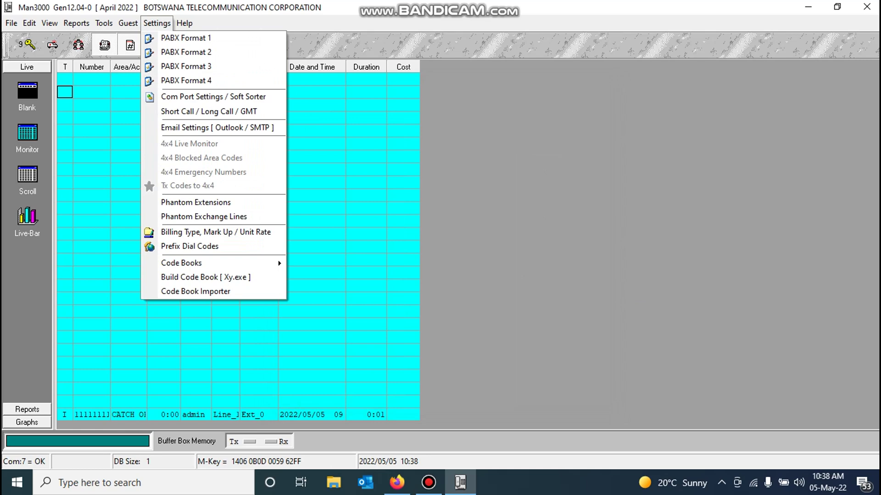
{"action": "key", "text": "Down"}
{"action": "key", "text": "Down"}
{"action": "key", "text": "Down"}
{"action": "key", "text": "Down"}
{"action": "key", "text": "Down"}
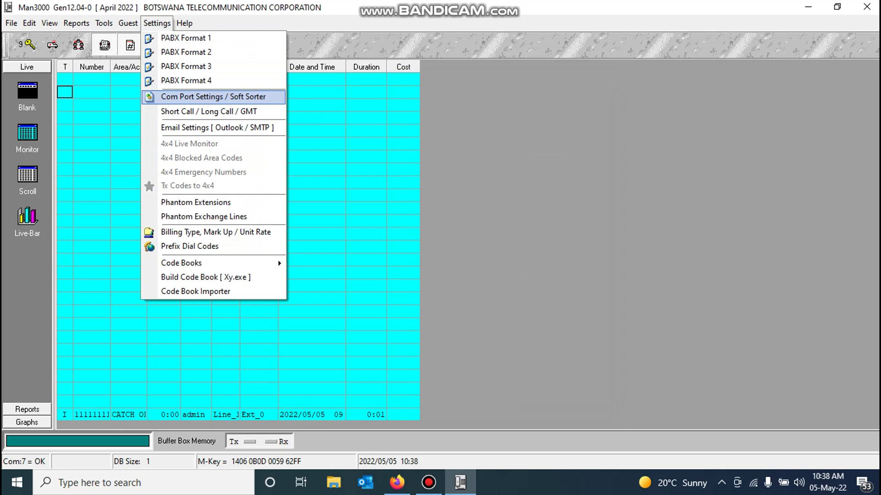
{"action": "key", "text": "Return"}
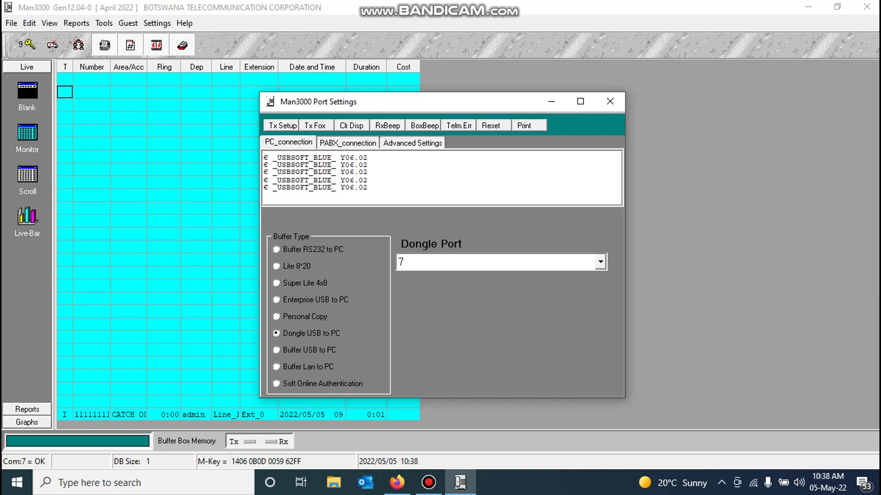
{"action": "left_click", "coordinate": [347, 143]}
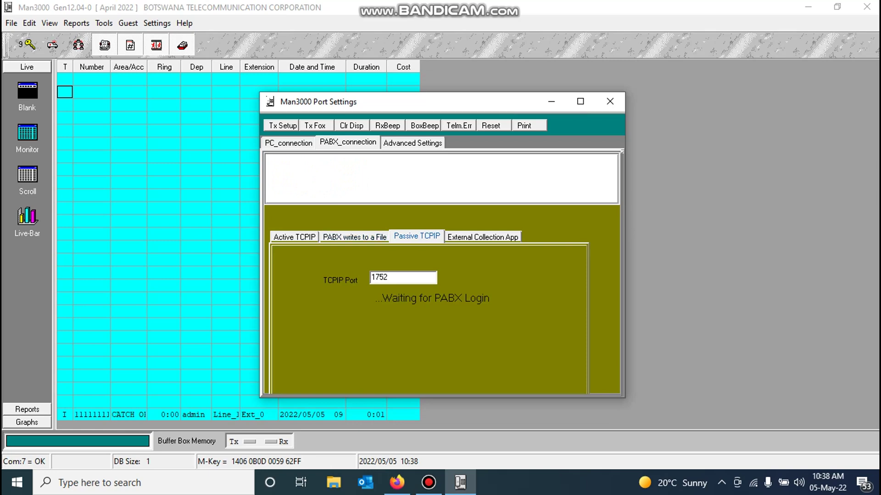
Step: Enter 1752 as the Passive TCPIP port and save the port settings
{"action": "key", "text": "shift+Home"}
{"action": "key", "text": "BackSpace"}
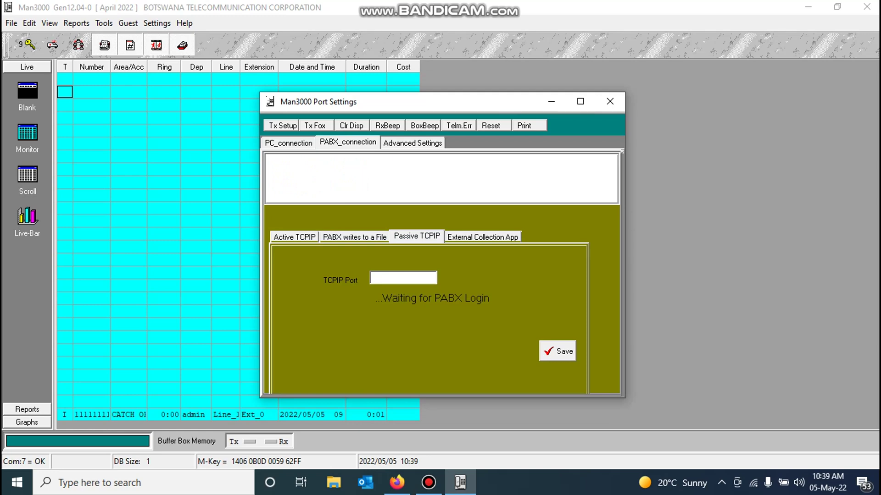
{"action": "type", "text": "17"}
{"action": "key", "text": "BackSpace"}
{"action": "key", "text": "BackSpace"}
{"action": "type", "text": "1752"}
{"action": "key", "text": "BackSpace"}
{"action": "key", "text": "BackSpace"}
{"action": "key", "text": "BackSpace"}
{"action": "key", "text": "BackSpace"}
{"action": "type", "text": "1080"}
{"action": "key", "text": "BackSpace"}
{"action": "key", "text": "BackSpace"}
{"action": "key", "text": "BackSpace"}
{"action": "type", "text": "752"}
{"action": "key", "text": "Return"}
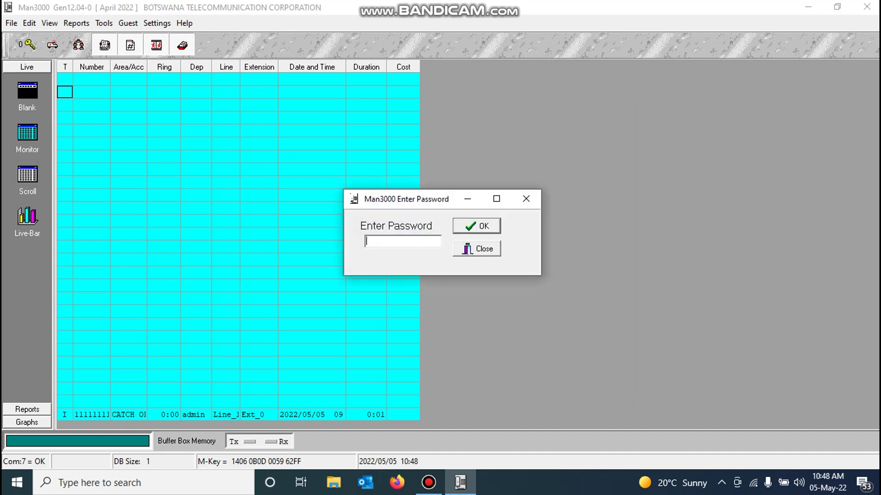
Step: Unlock Man3000 by entering the program password to restore access level 9
{"action": "type", "text": "***"}
{"action": "key", "text": "Return"}
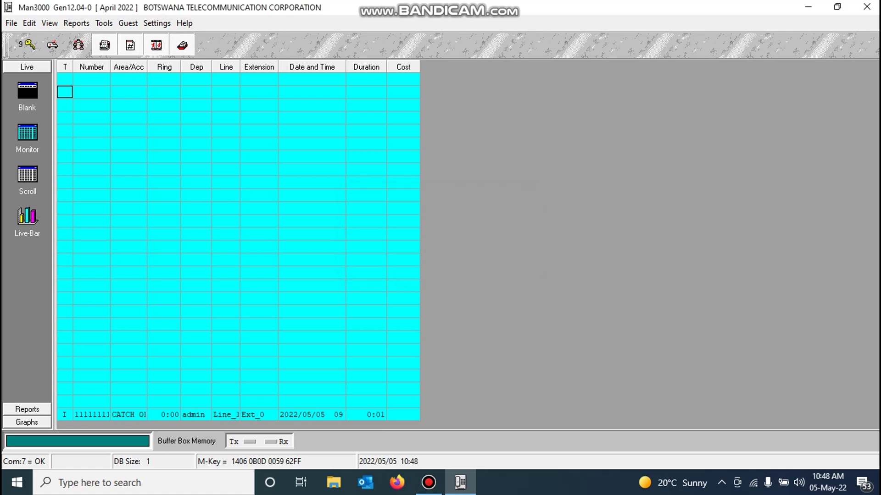
Step: Reopen Com Port Settings / Soft Sorter on the PABX_connection page showing passive TCPIP port 1752
{"action": "left_click", "coordinate": [157, 23]}
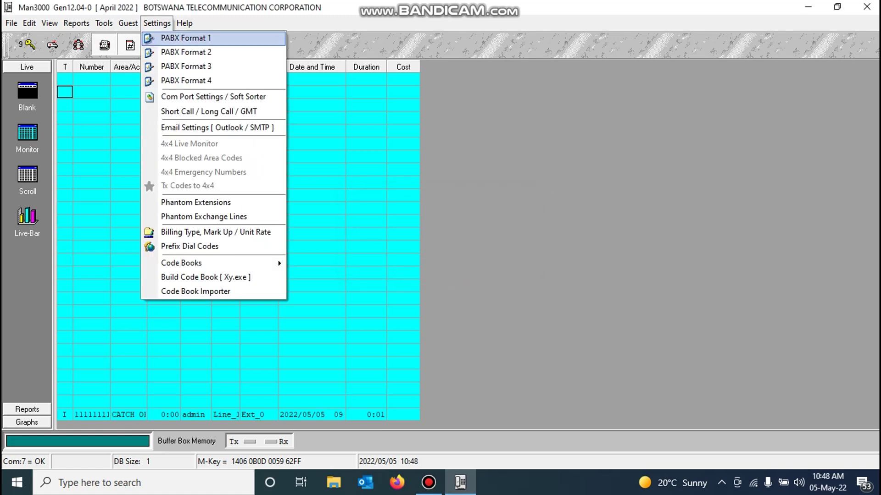
{"action": "left_click", "coordinate": [213, 96]}
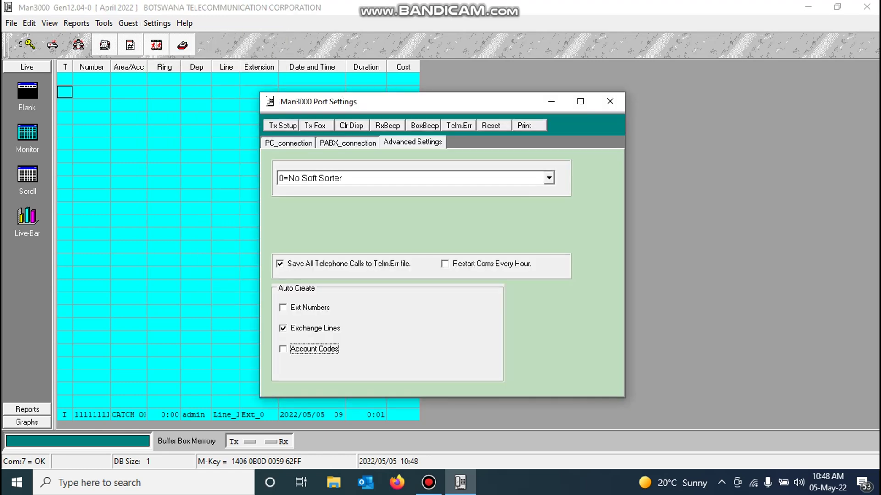
{"action": "key", "text": "Tab"}
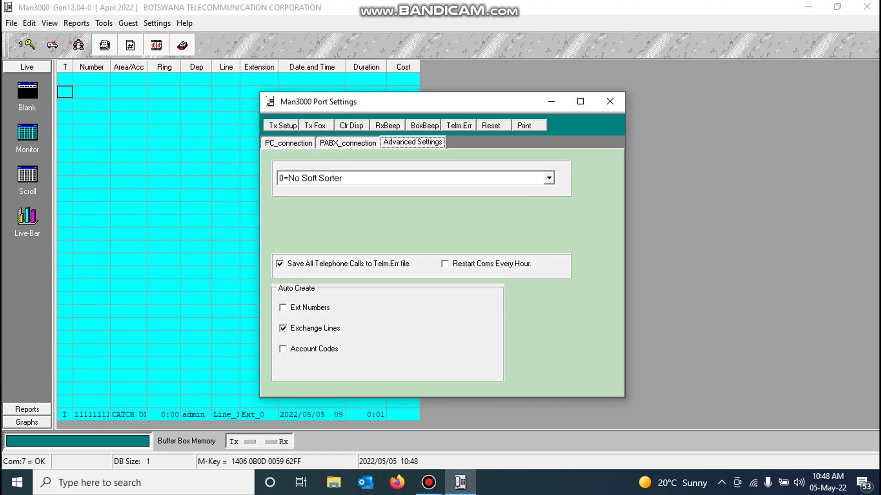
{"action": "key", "text": "Left"}
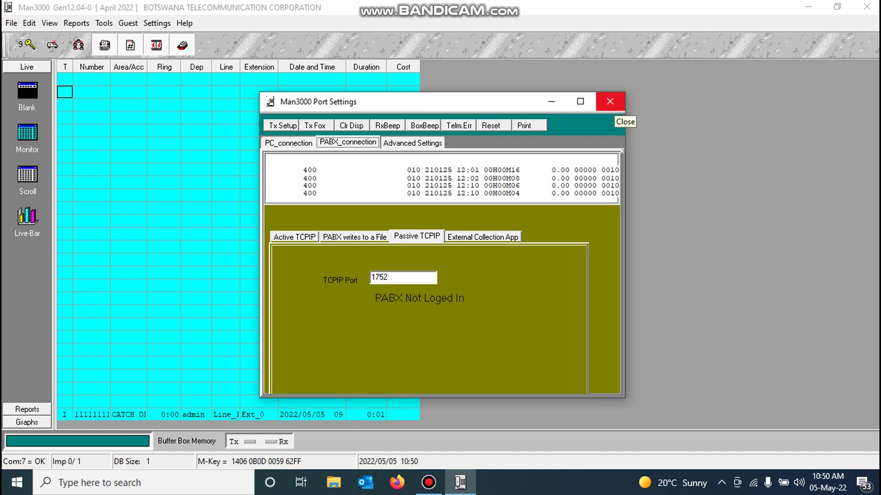
Step: Reopen Port Settings on the Advanced Settings page with the auto-create options for extensions, lines and account codes
{"action": "left_click", "coordinate": [609, 101]}
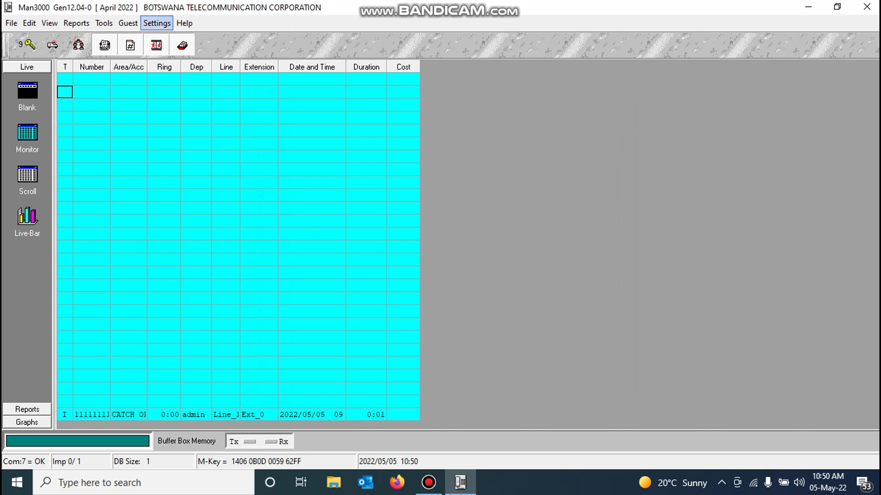
{"action": "left_click", "coordinate": [157, 23]}
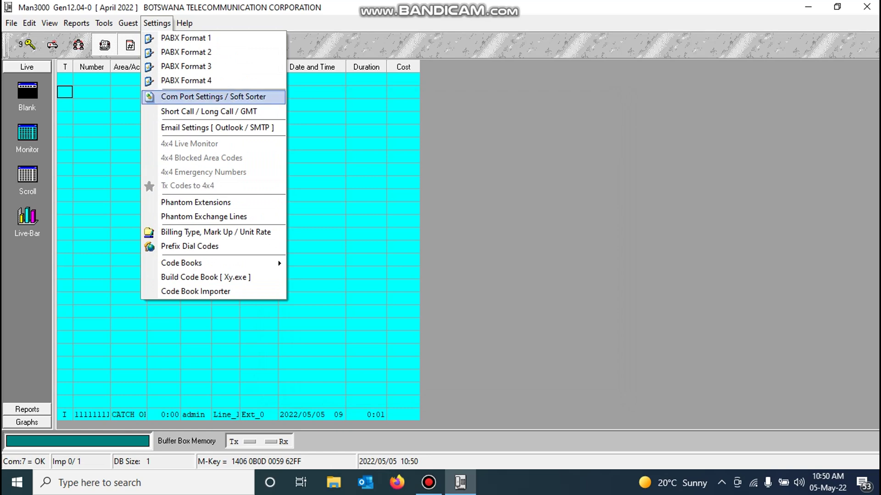
{"action": "key", "text": "Return"}
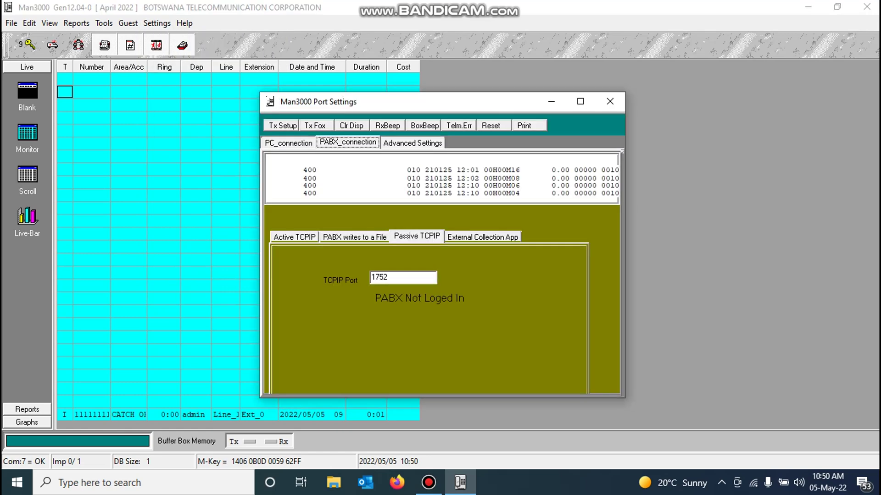
{"action": "key", "text": "Right"}
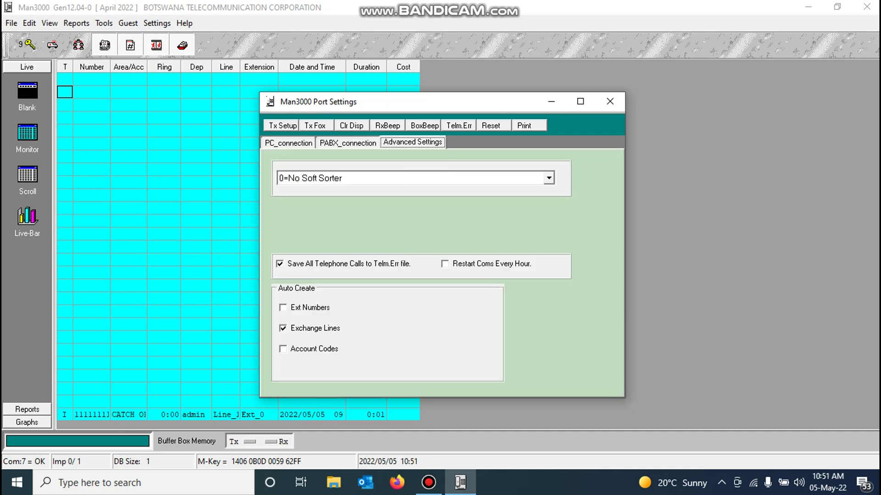
{"action": "key", "text": "Tab"}
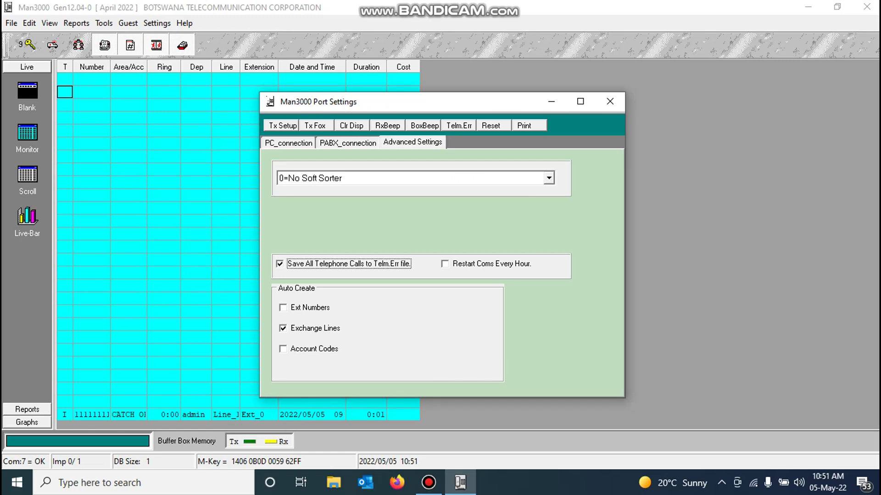
Step: Turn Ext Numbers and Account Codes auto-create off, leaving Exchange Lines on, then close Port Settings
{"action": "key", "text": "Tab"}
{"action": "key", "text": "space"}
{"action": "key", "text": "Tab"}
{"action": "key", "text": "Tab"}
{"action": "key", "text": "space"}
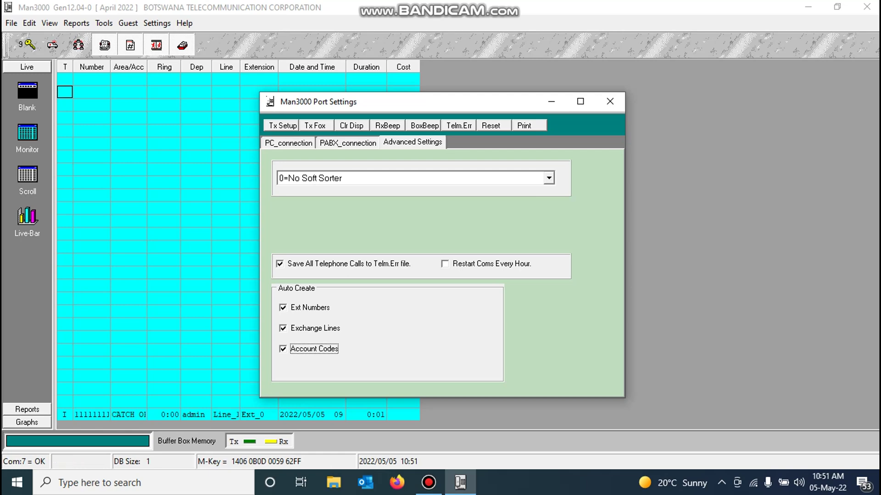
{"action": "key", "text": "shift+Tab"}
{"action": "key", "text": "shift+Tab"}
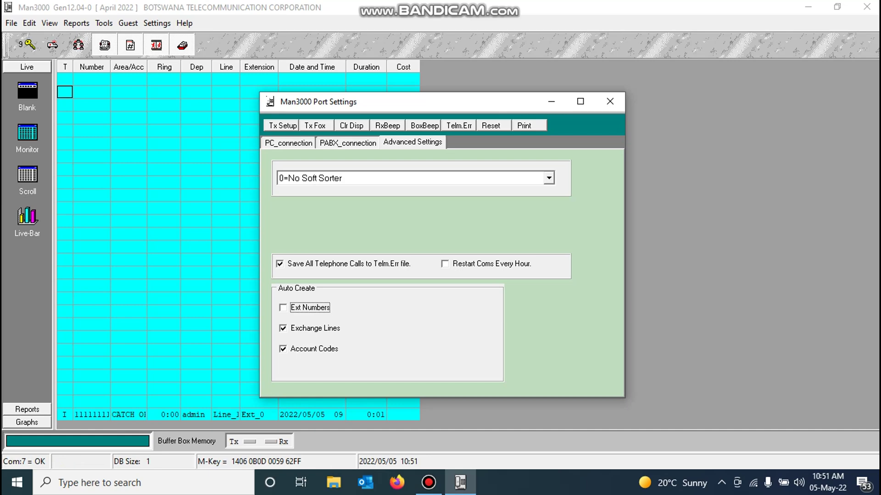
{"action": "left_click", "coordinate": [283, 349]}
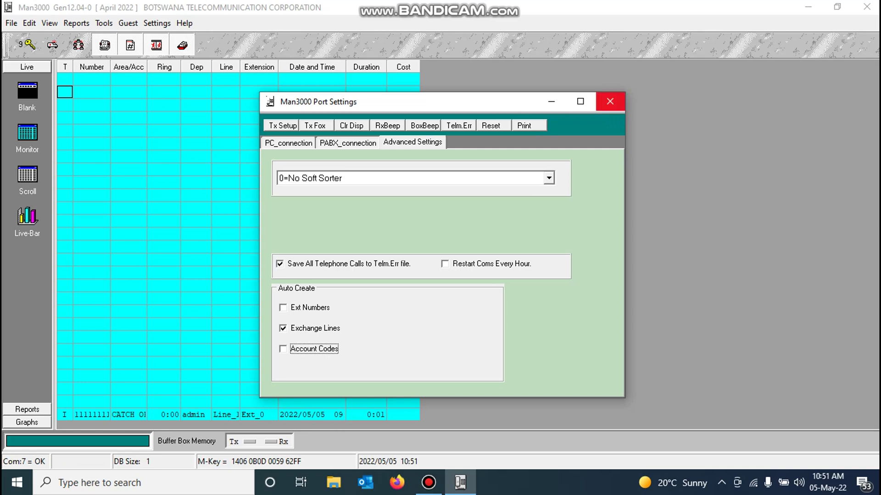
{"action": "left_click", "coordinate": [610, 101]}
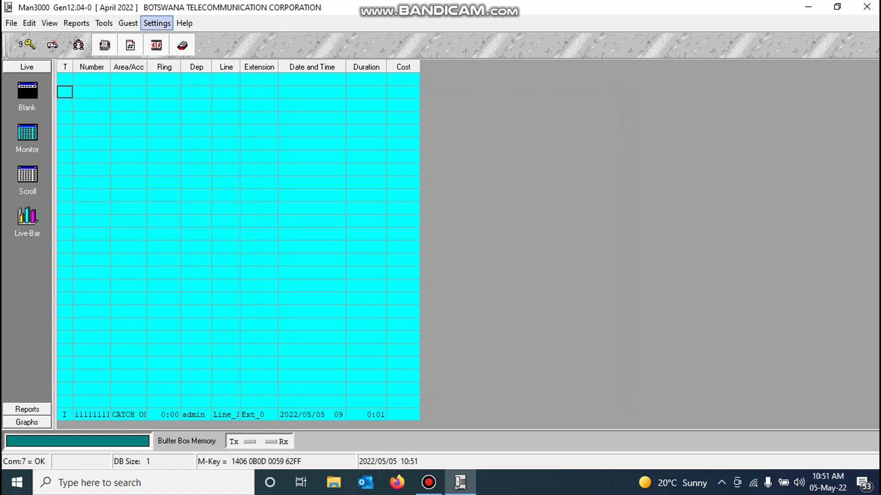
Step: Open PABX Format 1 and launch its Wizard to edit w_pabx1.tis against the Telm.Err lines
{"action": "left_click", "coordinate": [156, 23]}
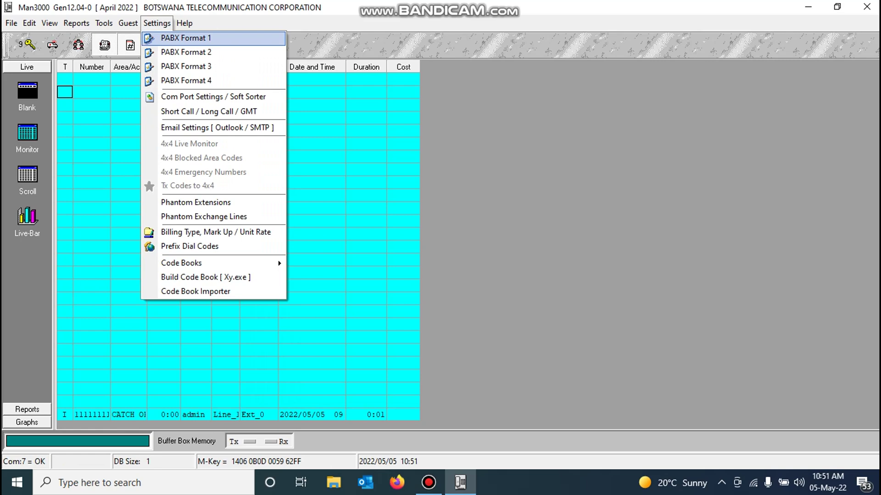
{"action": "key", "text": "Return"}
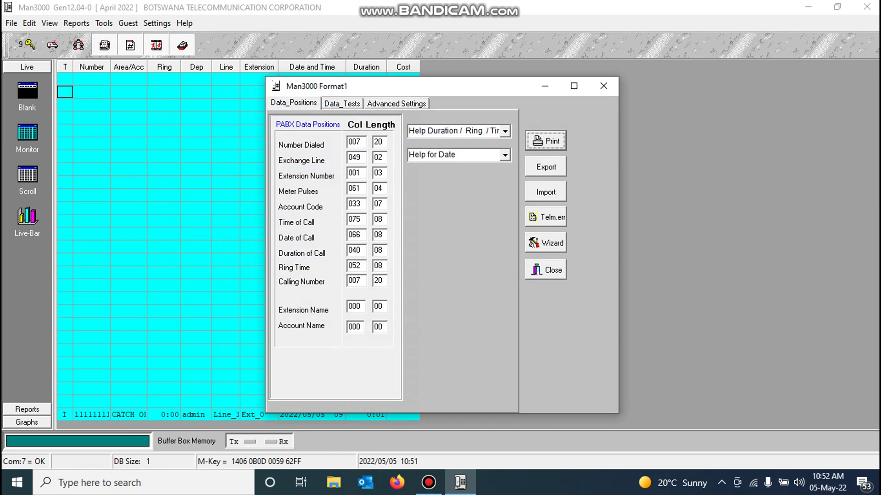
{"action": "key", "text": "alt+w"}
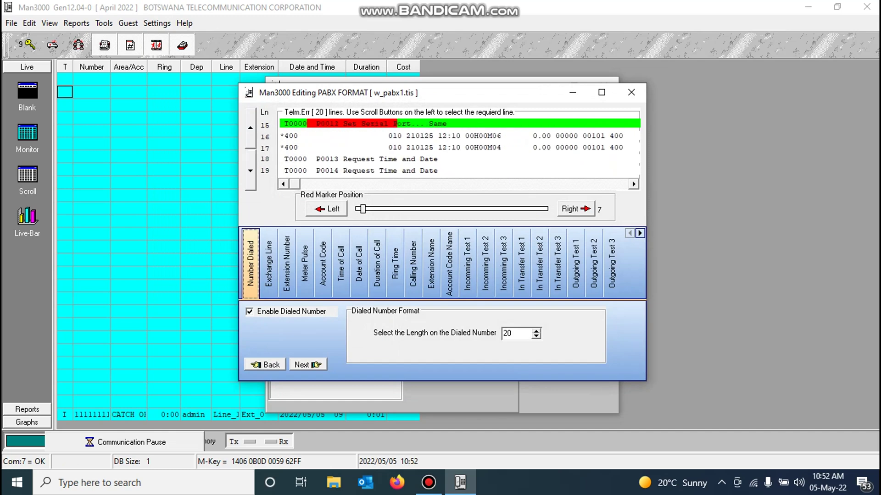
Step: Bring the extension 400 call lines and their right-hand columns into view in the captured data
{"action": "left_click", "coordinate": [251, 170]}
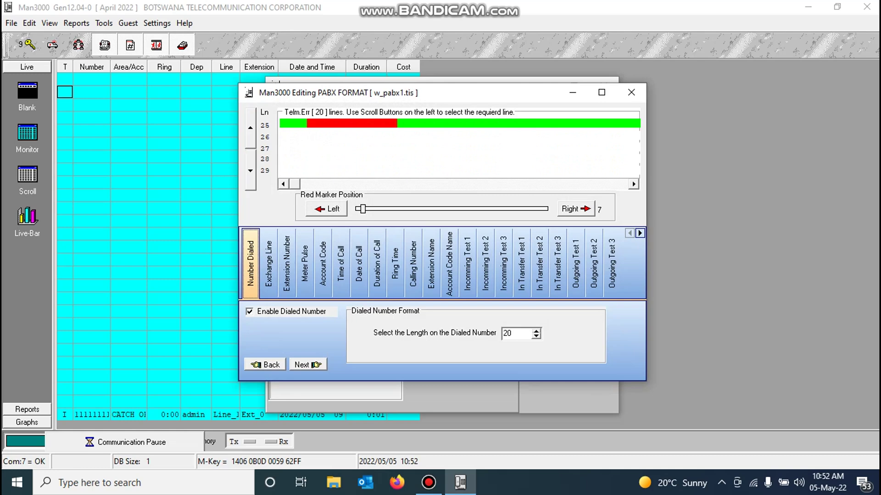
{"action": "left_click", "coordinate": [250, 127]}
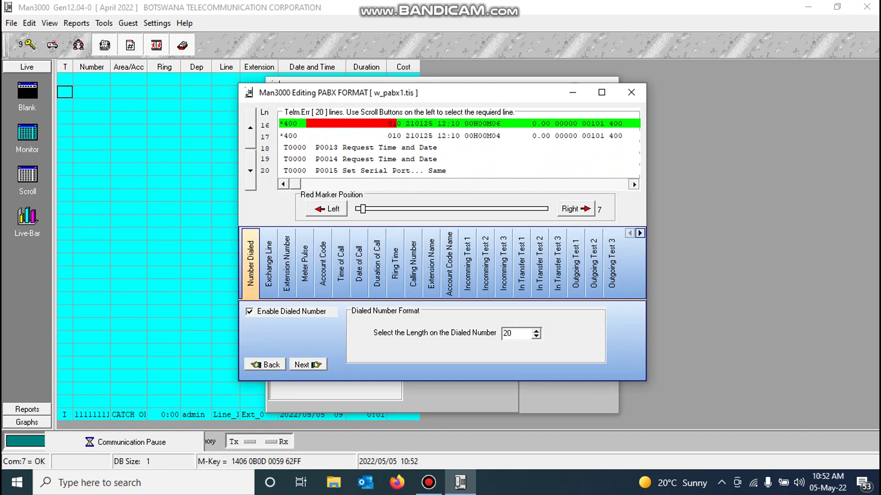
{"action": "left_click", "coordinate": [633, 183]}
{"action": "left_click_drag", "start_coordinate": [633, 184], "coordinate": [633, 184]}
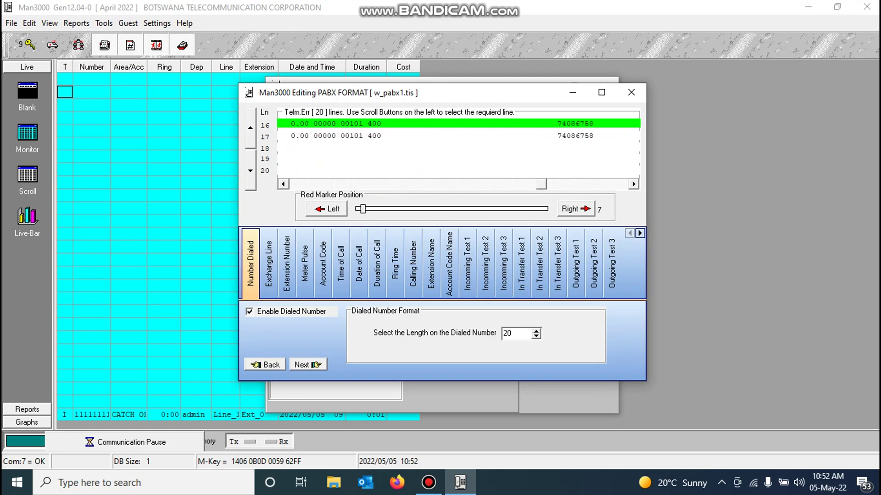
{"action": "left_click_drag", "start_coordinate": [283, 184], "coordinate": [283, 184]}
{"action": "left_click", "coordinate": [250, 128]}
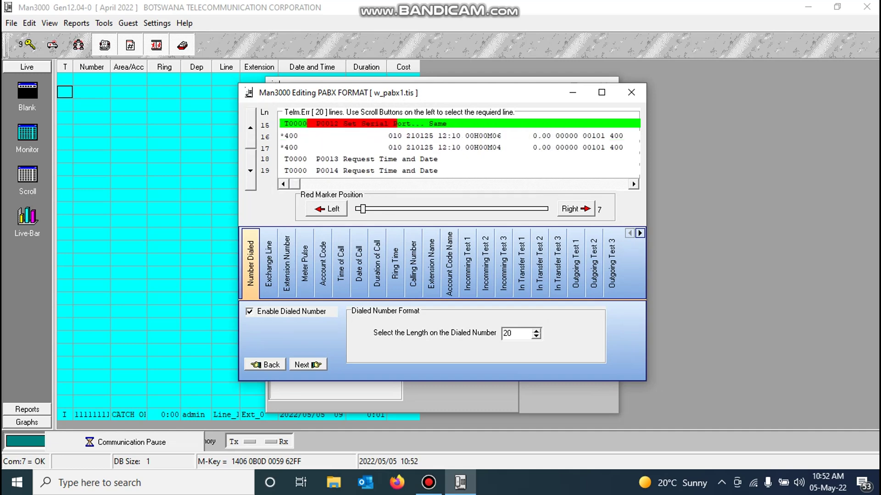
{"action": "left_click", "coordinate": [250, 127]}
{"action": "left_click_drag", "start_coordinate": [295, 184], "coordinate": [484, 183]}
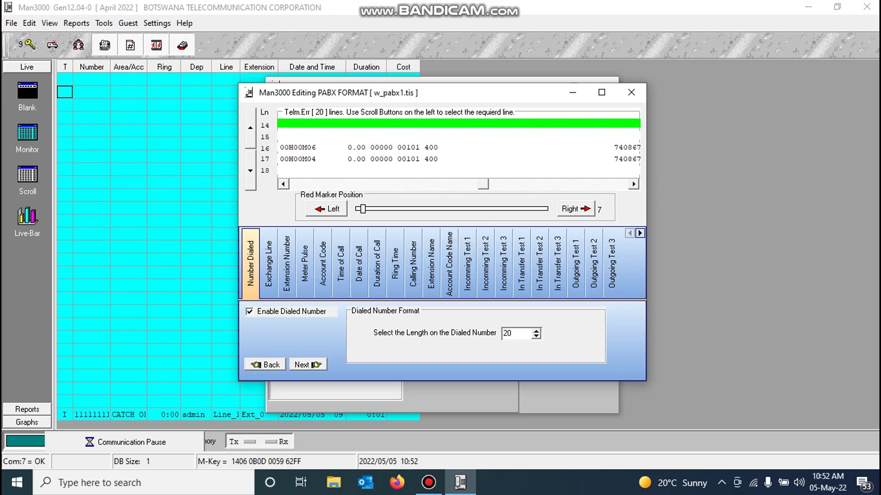
{"action": "scroll", "coordinate": [458, 147], "scroll_direction": "up", "scroll_amount": 1}
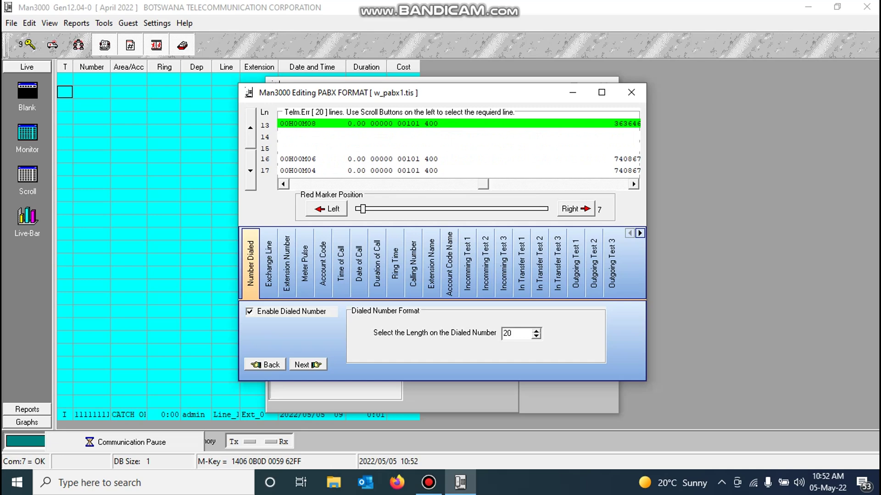
{"action": "key", "text": "Right"}
{"action": "key", "text": "Right"}
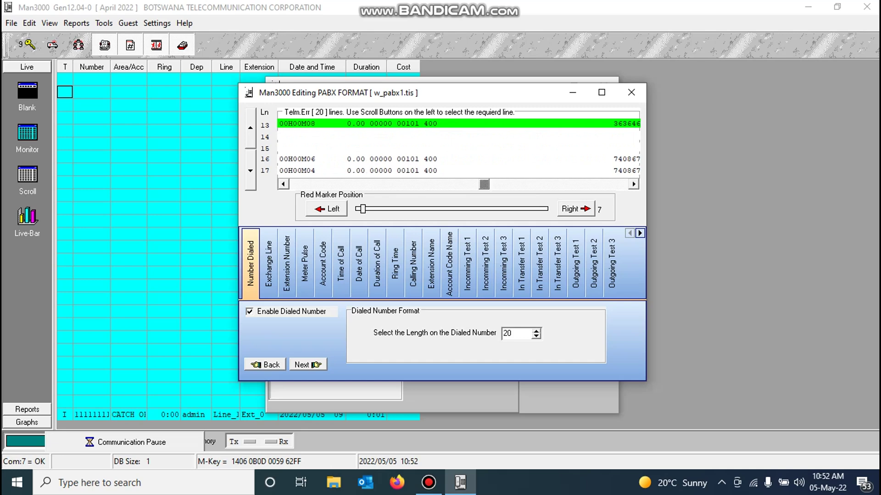
{"action": "key", "text": "Right"}
{"action": "key", "text": "Right"}
{"action": "key", "text": "Right"}
{"action": "key", "text": "Right"}
{"action": "key", "text": "Right"}
{"action": "key", "text": "Right"}
{"action": "key", "text": "Right"}
{"action": "key", "text": "Right"}
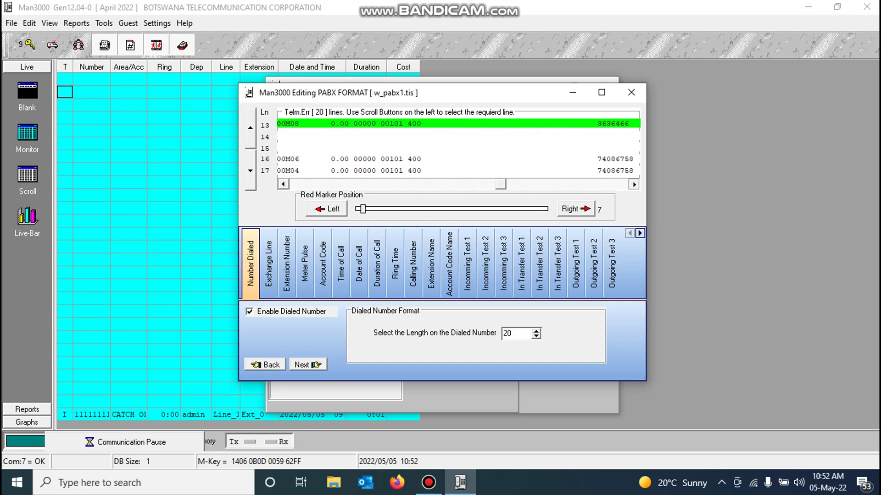
{"action": "key", "text": "Right"}
{"action": "key", "text": "Right"}
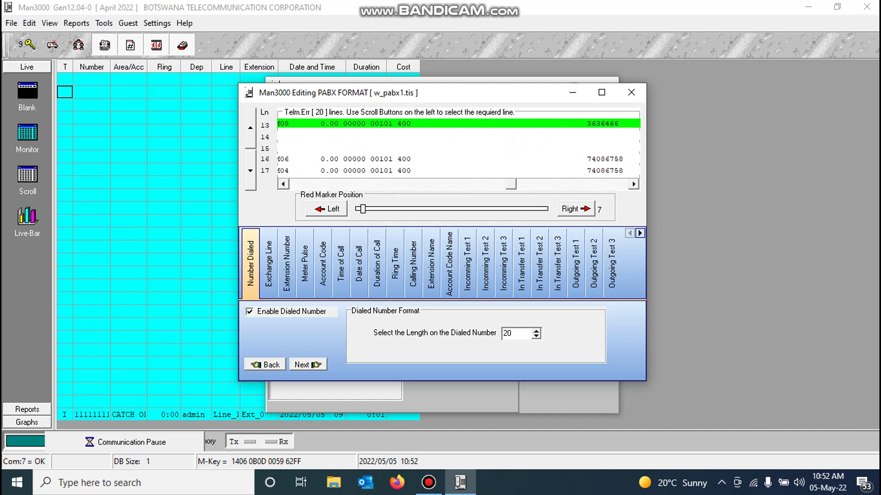
Step: Move the red Number Dialed marker onto the dialed number at position 116 on line 13
{"action": "key", "text": "Tab"}
{"action": "key", "text": "space"}
{"action": "key", "text": "space"}
{"action": "key", "text": "space"}
{"action": "key", "text": "space"}
{"action": "key", "text": "space"}
{"action": "key", "text": "space"}
{"action": "key", "text": "space"}
{"action": "key", "text": "space"}
{"action": "key", "text": "space"}
{"action": "key", "text": "space"}
{"action": "key", "text": "space"}
{"action": "key", "text": "space"}
{"action": "key", "text": "space"}
{"action": "key", "text": "space"}
{"action": "key", "text": "space"}
{"action": "key", "text": "space"}
{"action": "key", "text": "space"}
{"action": "key", "text": "space"}
{"action": "key", "text": "space"}
{"action": "key", "text": "space"}
{"action": "key", "text": "space"}
{"action": "key", "text": "space"}
{"action": "key", "text": "space"}
{"action": "key", "text": "space"}
{"action": "key", "text": "space"}
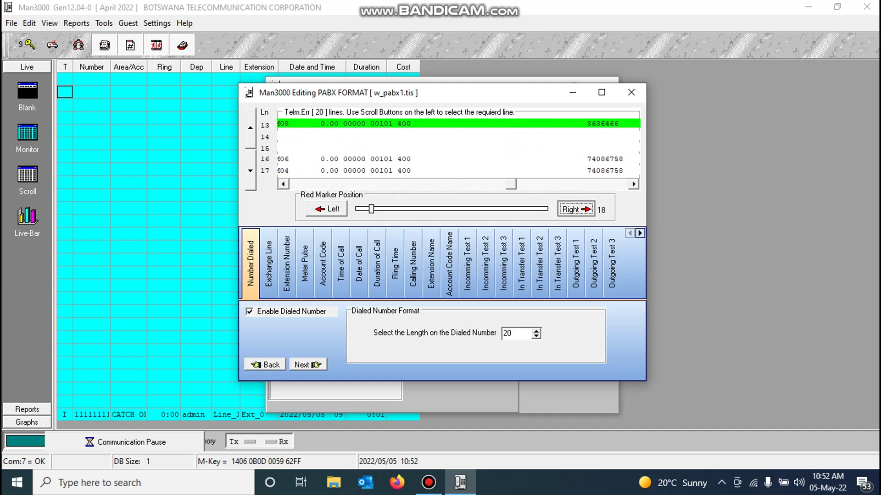
{"action": "key", "text": "space"}
{"action": "key", "text": "space"}
{"action": "key", "text": "space"}
{"action": "key", "text": "space"}
{"action": "key", "text": "space"}
{"action": "key", "text": "space"}
{"action": "key", "text": "space"}
{"action": "key", "text": "space"}
{"action": "key", "text": "space"}
{"action": "key", "text": "space"}
{"action": "key", "text": "space"}
{"action": "key", "text": "space"}
{"action": "key", "text": "space"}
{"action": "key", "text": "space"}
{"action": "key", "text": "space"}
{"action": "key", "text": "space"}
{"action": "key", "text": "space"}
{"action": "key", "text": "space"}
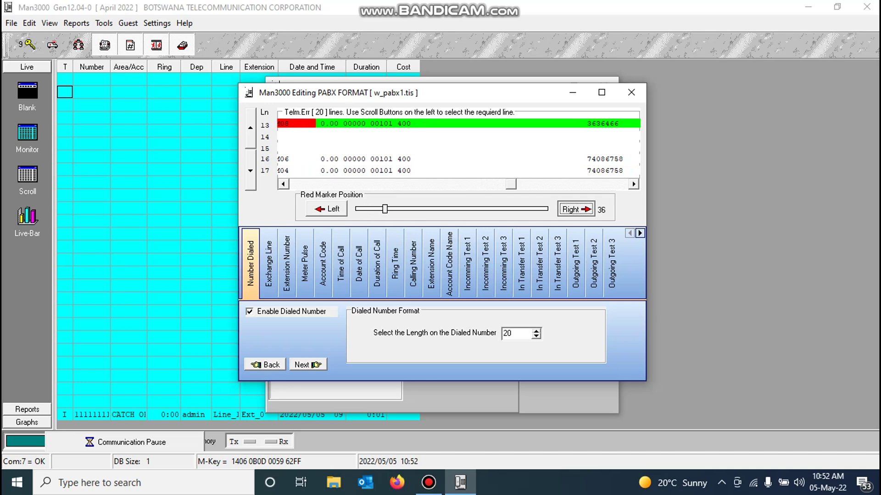
{"action": "key", "text": "space"}
{"action": "key", "text": "space"}
{"action": "key", "text": "space"}
{"action": "key", "text": "space"}
{"action": "key", "text": "space"}
{"action": "key", "text": "space"}
{"action": "key", "text": "space"}
{"action": "key", "text": "space"}
{"action": "key", "text": "space"}
{"action": "key", "text": "space"}
{"action": "key", "text": "space"}
{"action": "key", "text": "space"}
{"action": "key", "text": "space"}
{"action": "key", "text": "space"}
{"action": "key", "text": "space"}
{"action": "key", "text": "space"}
{"action": "key", "text": "space"}
{"action": "key", "text": "space"}
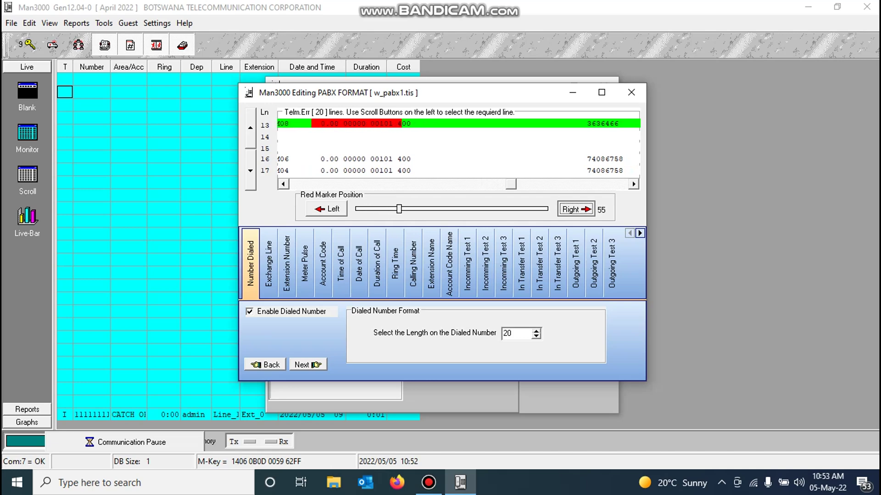
{"action": "key", "text": "space"}
{"action": "key", "text": "space"}
{"action": "key", "text": "space"}
{"action": "key", "text": "space"}
{"action": "key", "text": "space"}
{"action": "key", "text": "space"}
{"action": "key", "text": "space"}
{"action": "key", "text": "space"}
{"action": "key", "text": "space"}
{"action": "key", "text": "space"}
{"action": "key", "text": "space"}
{"action": "key", "text": "space"}
{"action": "key", "text": "space"}
{"action": "key", "text": "space"}
{"action": "key", "text": "space"}
{"action": "key", "text": "space"}
{"action": "key", "text": "space"}
{"action": "key", "text": "space"}
{"action": "key", "text": "space"}
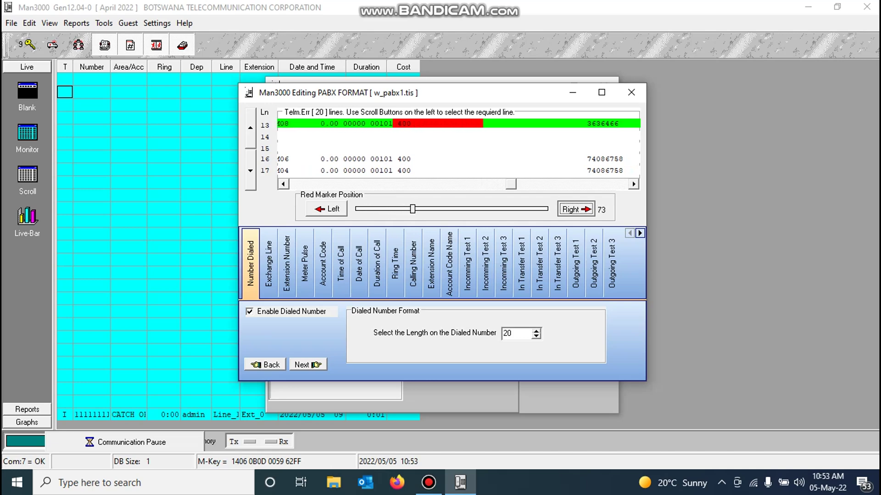
{"action": "key", "text": "space"}
{"action": "key", "text": "space"}
{"action": "key", "text": "space"}
{"action": "key", "text": "space"}
{"action": "key", "text": "space"}
{"action": "key", "text": "space"}
{"action": "key", "text": "space"}
{"action": "key", "text": "space"}
{"action": "key", "text": "space"}
{"action": "key", "text": "space"}
{"action": "key", "text": "space"}
{"action": "key", "text": "space"}
{"action": "key", "text": "space"}
{"action": "key", "text": "space"}
{"action": "key", "text": "space"}
{"action": "key", "text": "space"}
{"action": "key", "text": "space"}
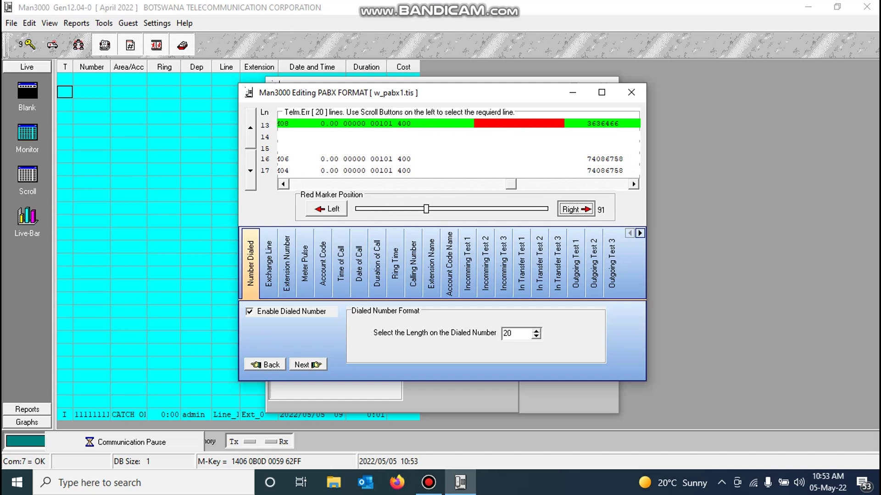
{"action": "key", "text": "space"}
{"action": "key", "text": "space"}
{"action": "key", "text": "space"}
{"action": "key", "text": "space"}
{"action": "key", "text": "space"}
{"action": "key", "text": "space"}
{"action": "key", "text": "space"}
{"action": "key", "text": "space"}
{"action": "key", "text": "space"}
{"action": "key", "text": "space"}
{"action": "key", "text": "space"}
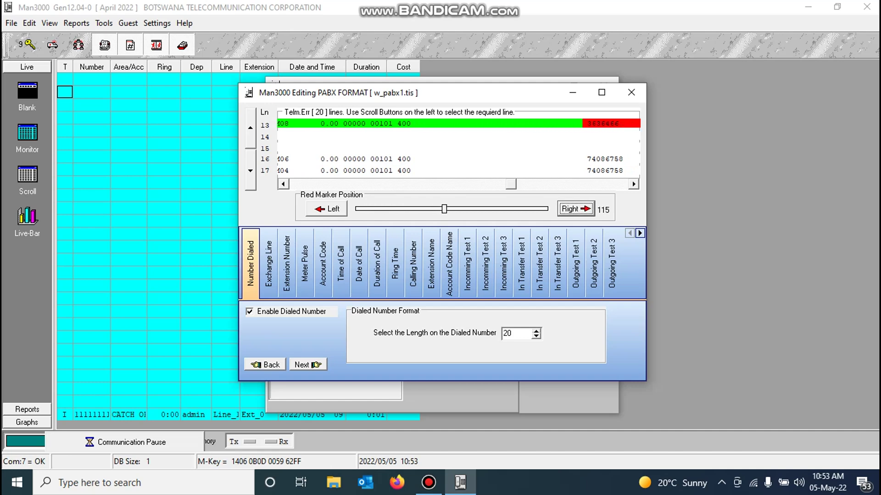
{"action": "key", "text": "Tab"}
{"action": "key", "text": "Right"}
{"action": "key", "text": "Right"}
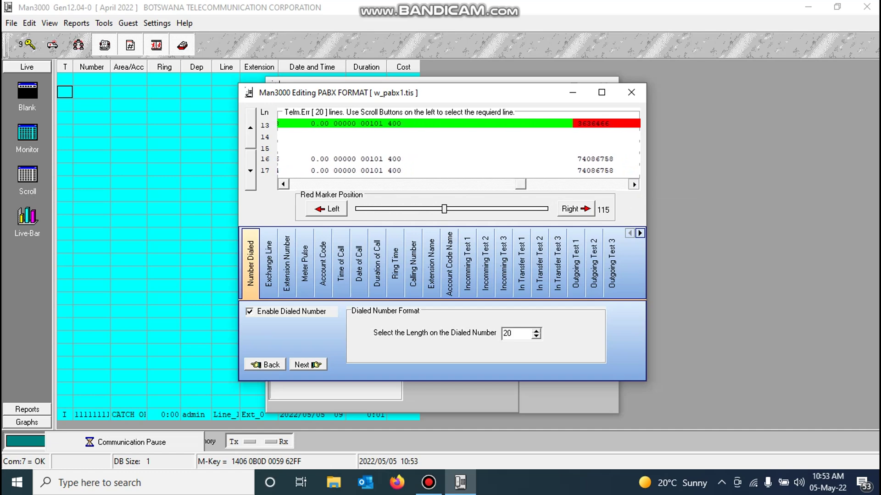
{"action": "key", "text": "Right"}
{"action": "key", "text": "Right"}
{"action": "key", "text": "Right"}
{"action": "key", "text": "Right"}
{"action": "key", "text": "Right"}
{"action": "key", "text": "Right"}
{"action": "key", "text": "Right"}
{"action": "key", "text": "Right"}
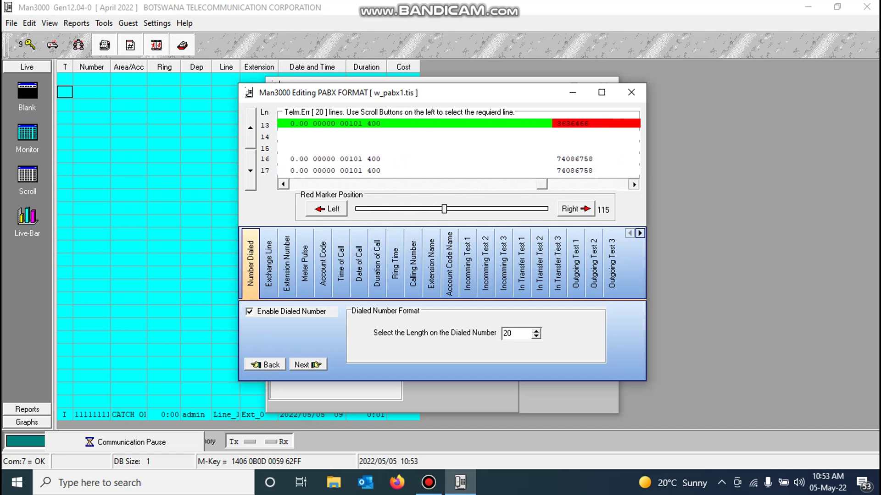
{"action": "key", "text": "Right"}
{"action": "key", "text": "Right"}
{"action": "key", "text": "Right"}
{"action": "key", "text": "Right"}
{"action": "key", "text": "Right"}
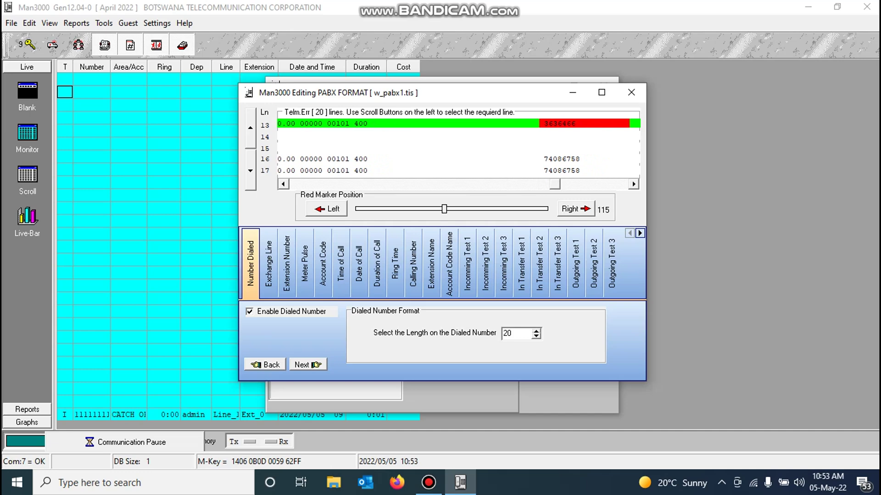
{"action": "key", "text": "shift+Tab"}
{"action": "key", "text": "space"}
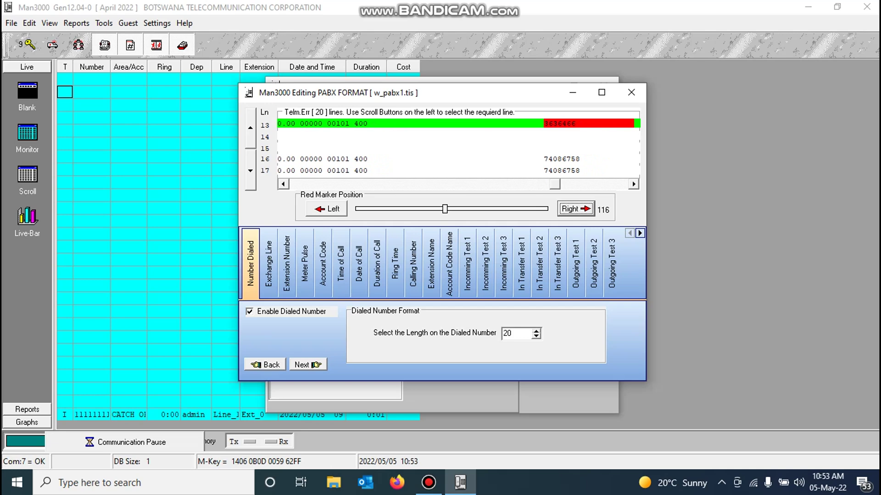
{"action": "left_click", "coordinate": [269, 264]}
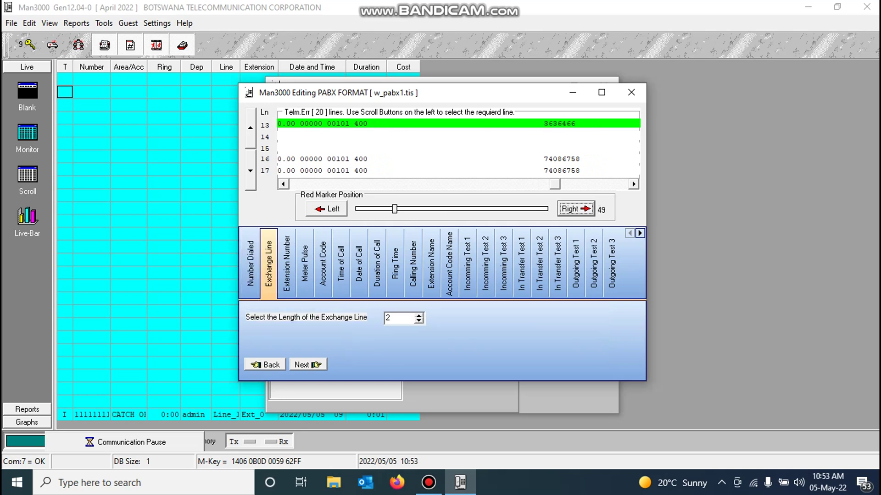
Step: Step the marker right to position 72 for the two-character Exchange Line field
{"action": "left_click", "coordinate": [575, 209]}
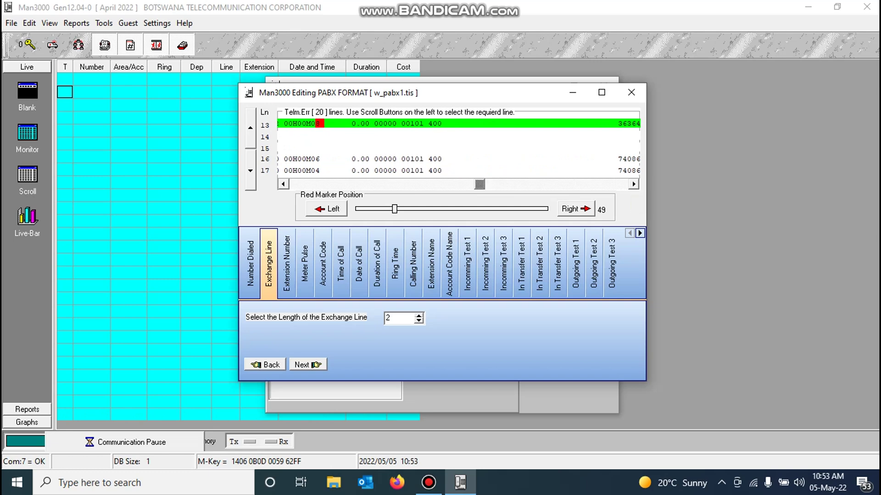
{"action": "left_click", "coordinate": [572, 209]}
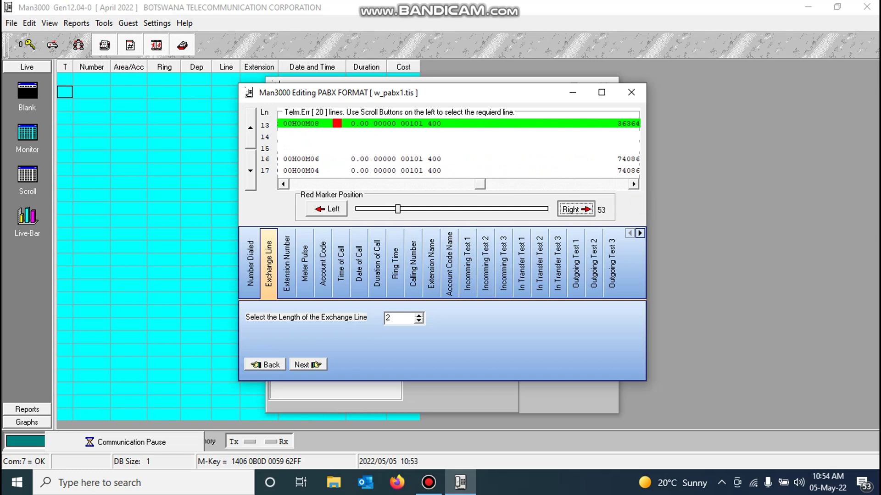
{"action": "left_click", "coordinate": [572, 209]}
{"action": "left_click", "coordinate": [572, 209]}
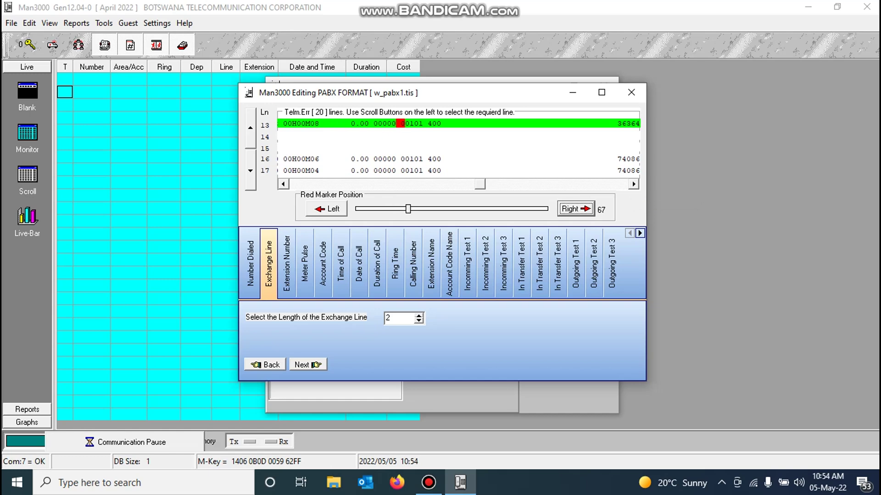
{"action": "left_click", "coordinate": [572, 210]}
{"action": "left_click", "coordinate": [572, 209]}
{"action": "left_click", "coordinate": [572, 209]}
{"action": "left_click", "coordinate": [286, 264]}
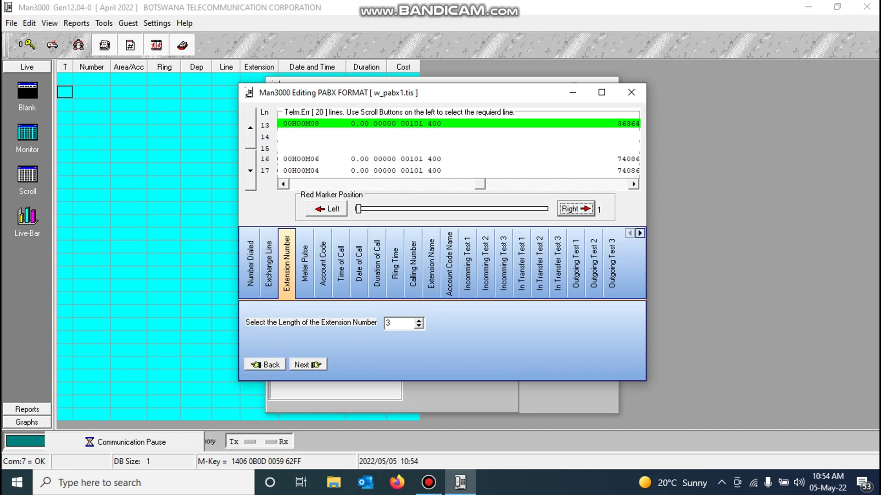
Step: Advance the marker to place the three-digit Extension Number field on the sample line
{"action": "left_click", "coordinate": [576, 209]}
{"action": "key", "text": "Return"}
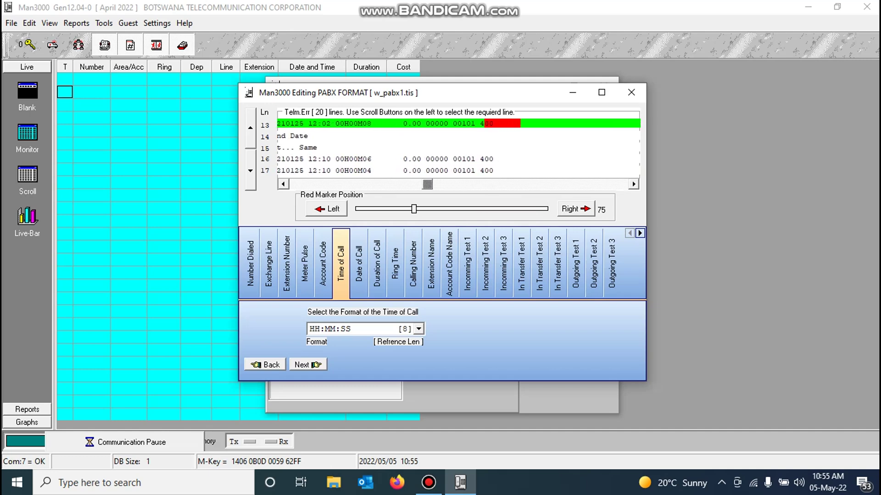
Step: Map Time of Call at the 12:02 time using the HH:MM [22] format
{"action": "left_click", "coordinate": [327, 209]}
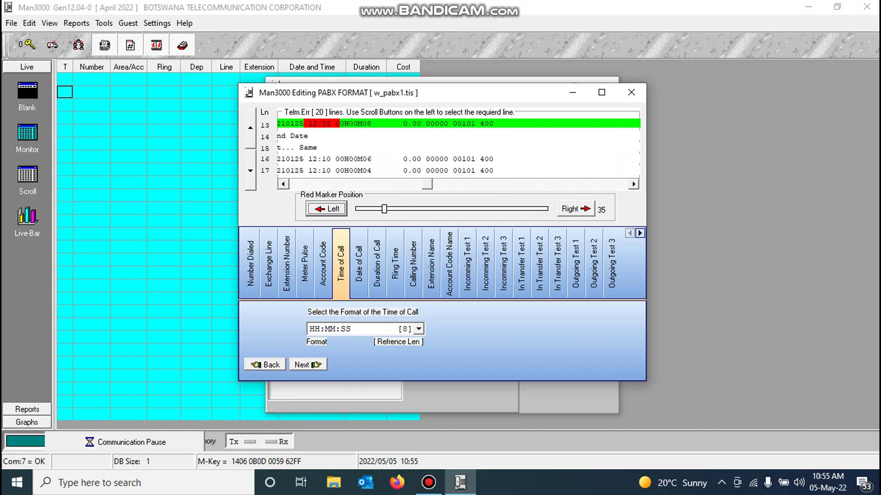
{"action": "left_click", "coordinate": [419, 329]}
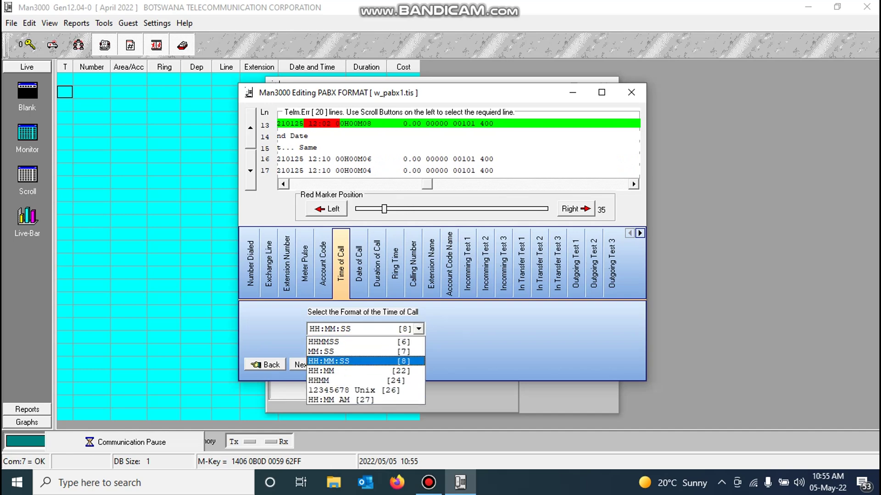
{"action": "key", "text": "Down"}
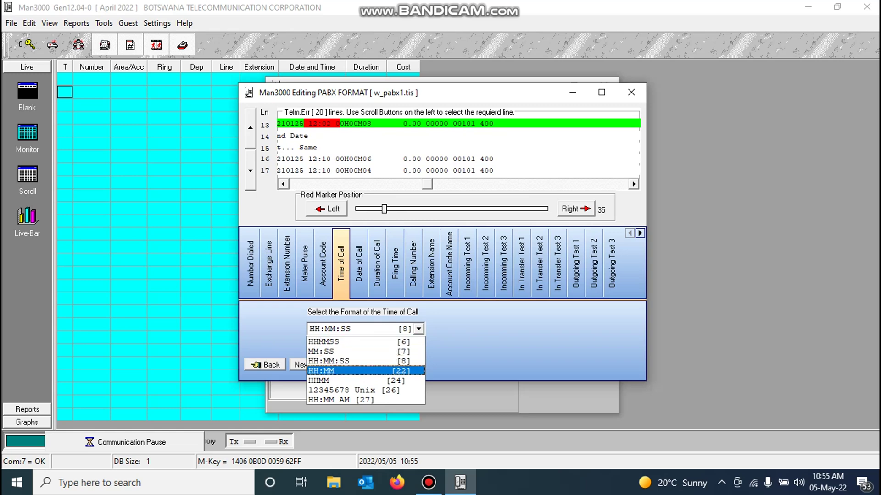
{"action": "key", "text": "Return"}
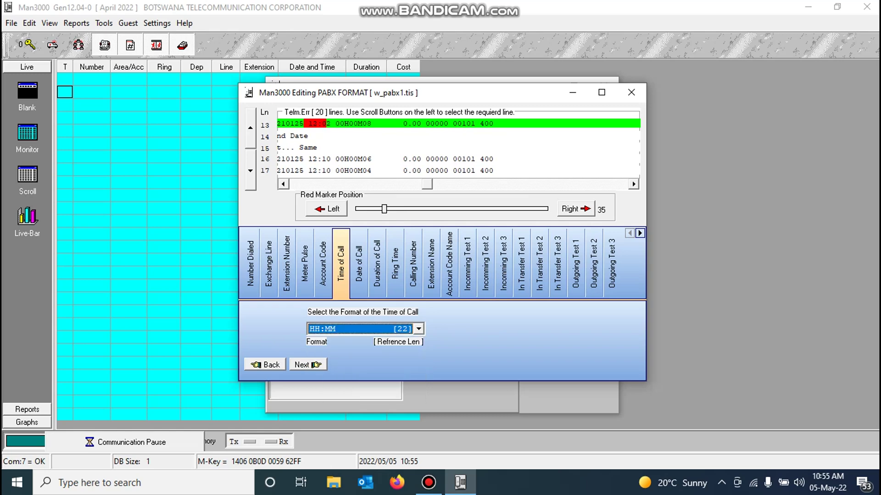
{"action": "left_click", "coordinate": [576, 209]}
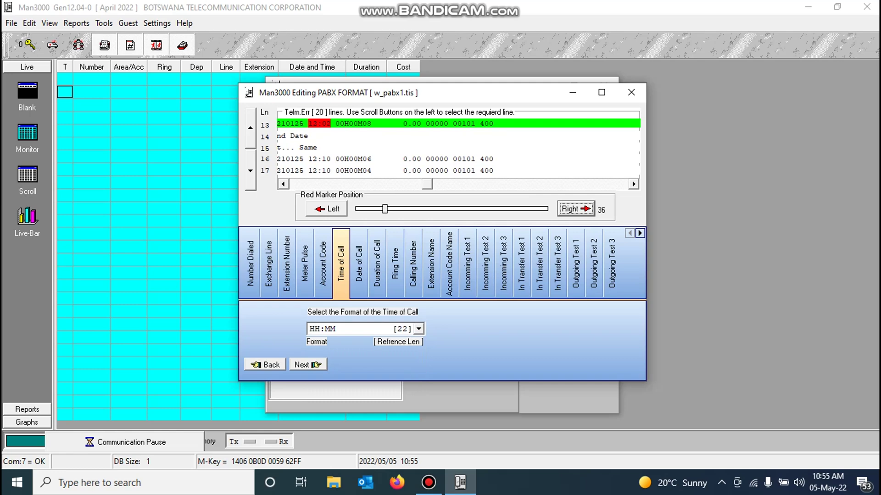
{"action": "left_click", "coordinate": [359, 264]}
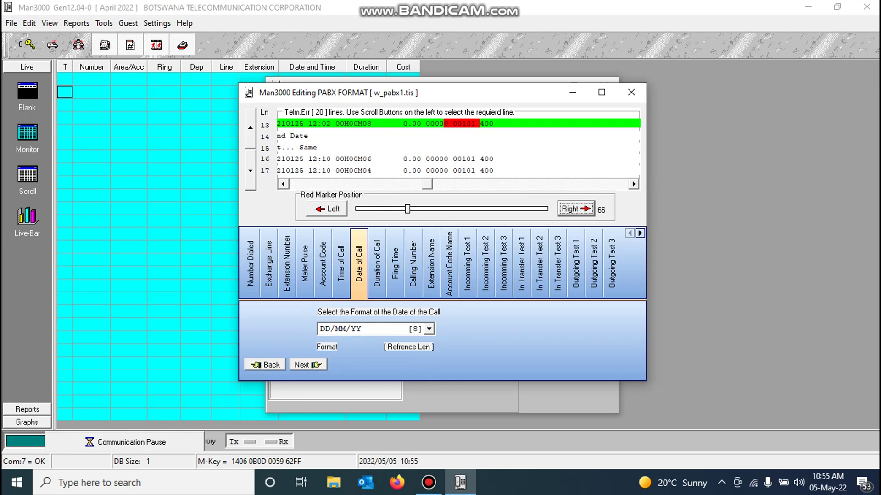
Step: Scroll the call lines back and move the red marker onto the start of the sample call's date
{"action": "key", "text": "Left"}
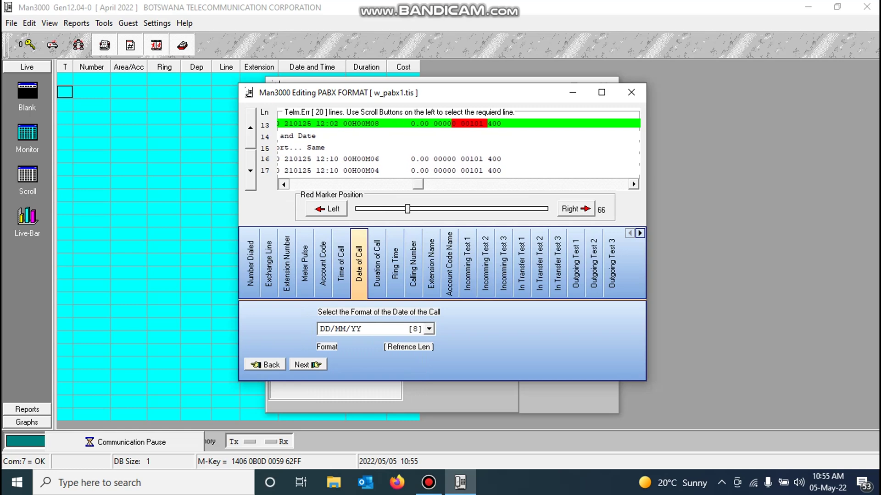
{"action": "key", "text": "Left"}
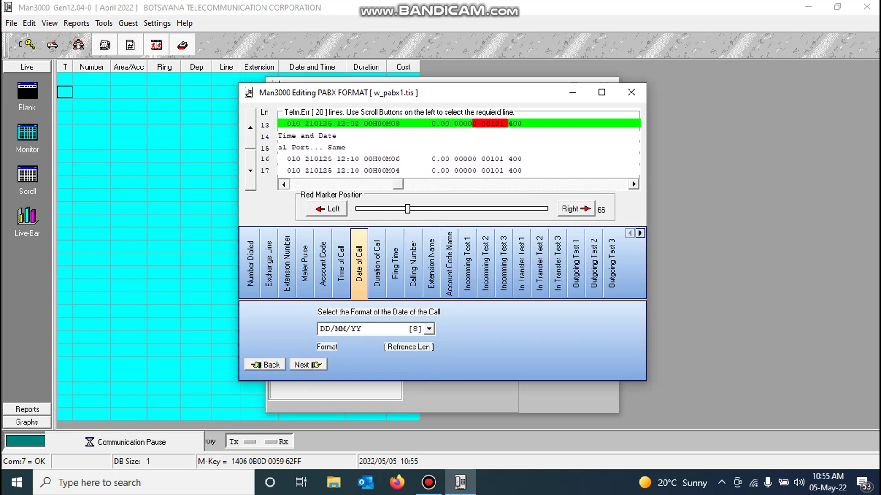
{"action": "key", "text": "Left"}
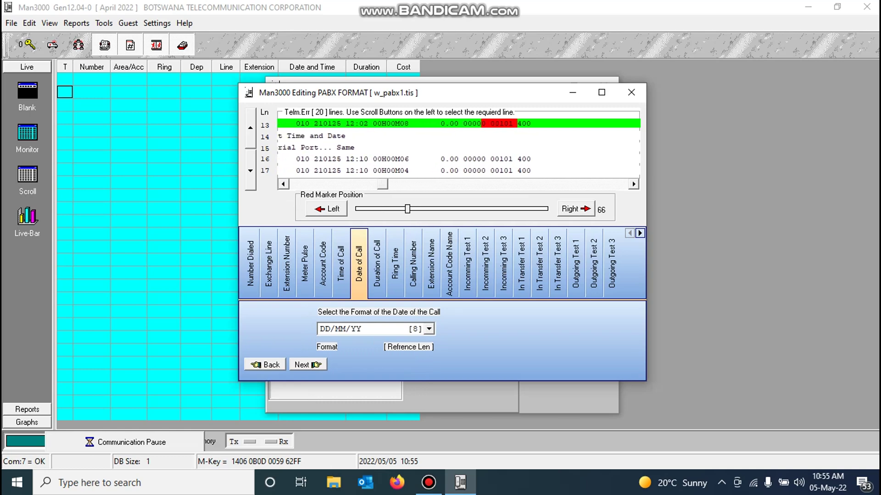
{"action": "key", "text": "Left"}
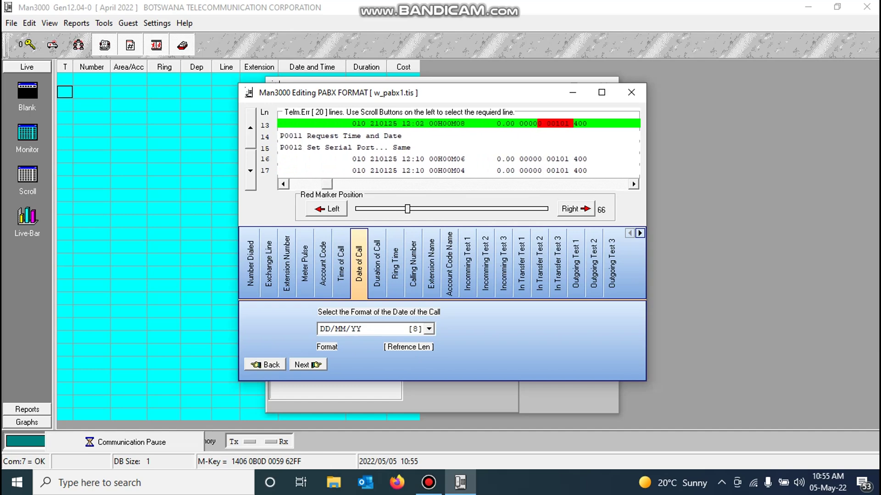
{"action": "key", "text": "Left"}
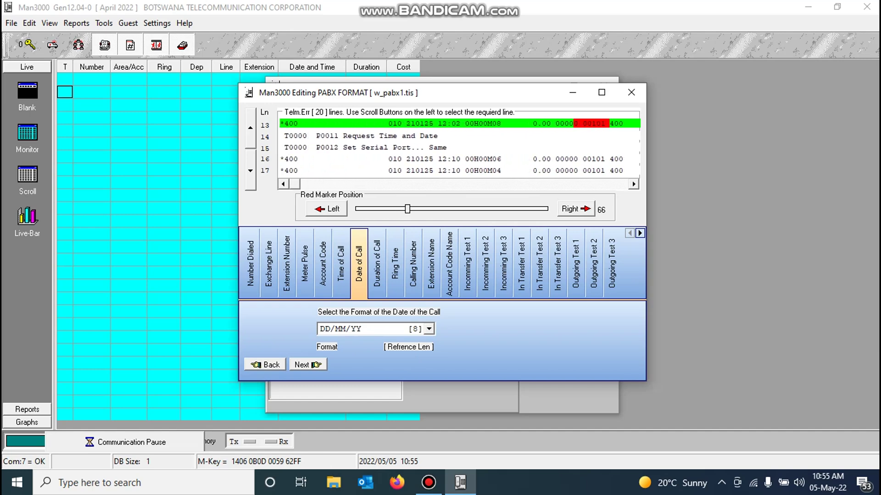
{"action": "key", "text": "Right"}
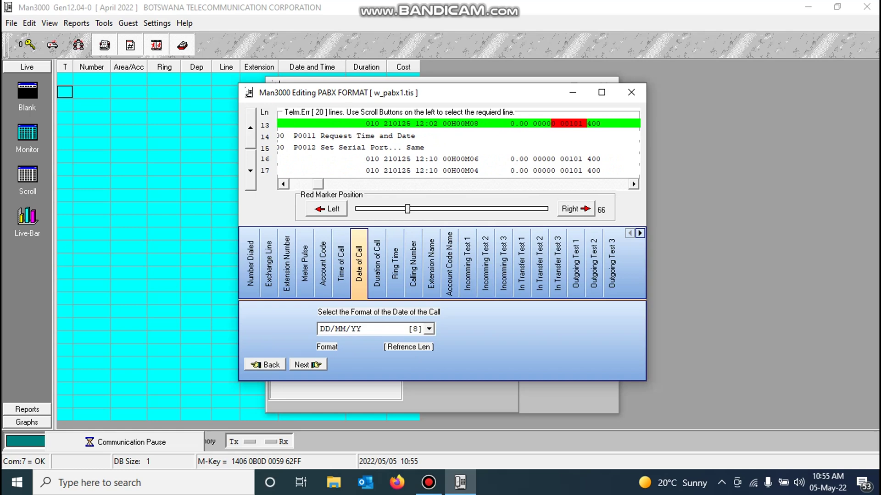
{"action": "key", "text": "Right"}
{"action": "key", "text": "Right"}
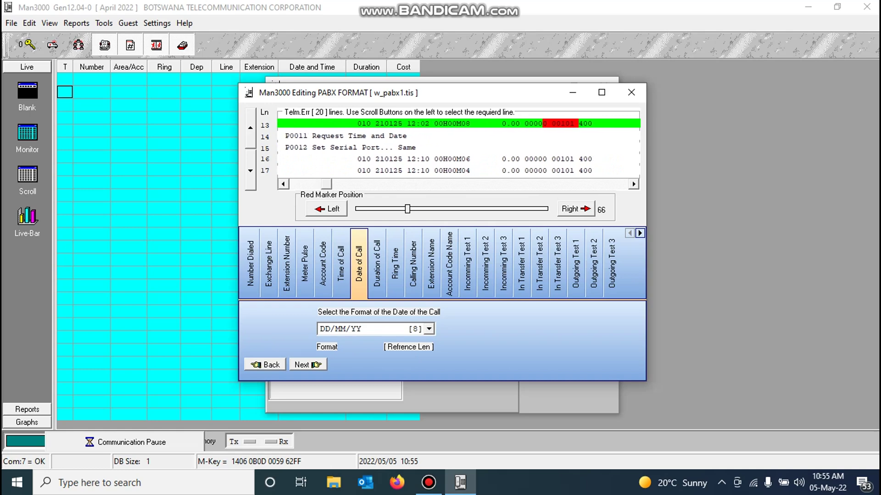
{"action": "key", "text": "Right"}
{"action": "key", "text": "Right"}
{"action": "key", "text": "Right"}
{"action": "key", "text": "Right"}
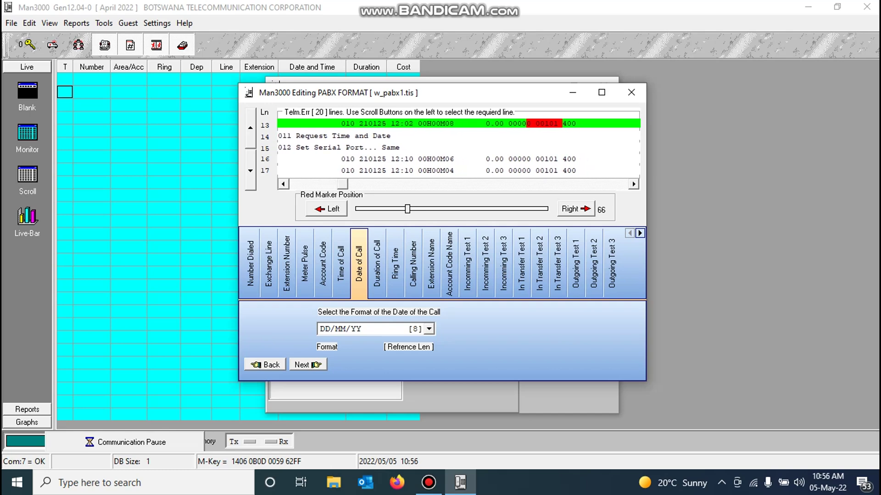
{"action": "key", "text": "Right"}
{"action": "key", "text": "Right"}
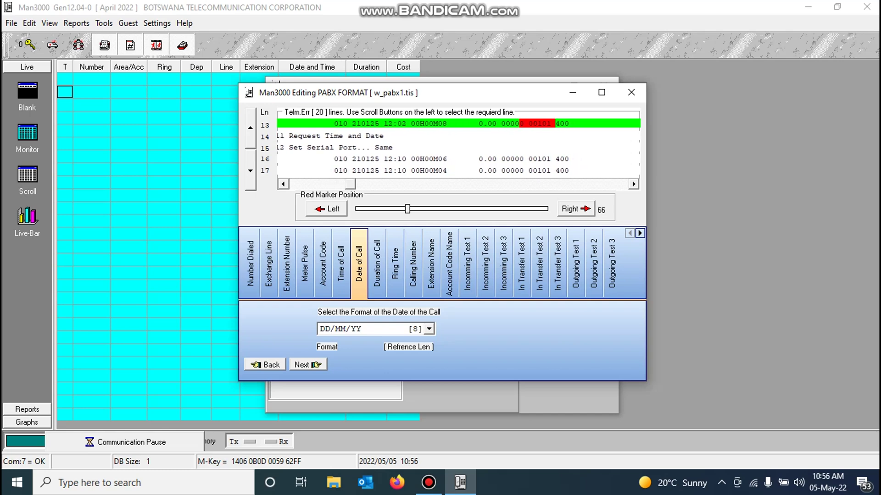
{"action": "key", "text": "Right"}
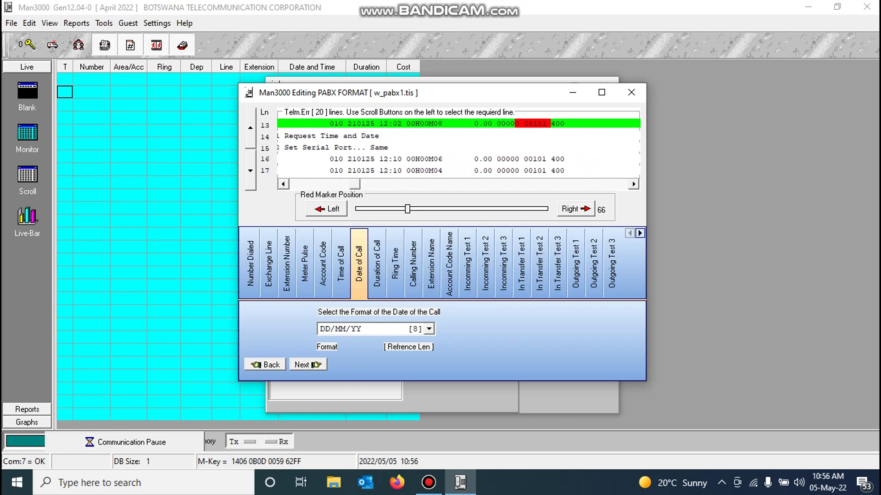
{"action": "left_click", "coordinate": [326, 209]}
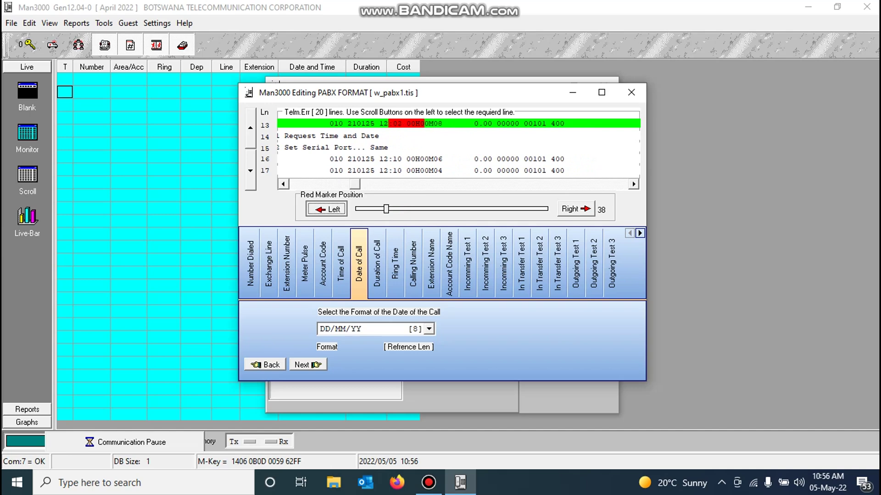
{"action": "key", "text": "space"}
{"action": "key", "text": "space"}
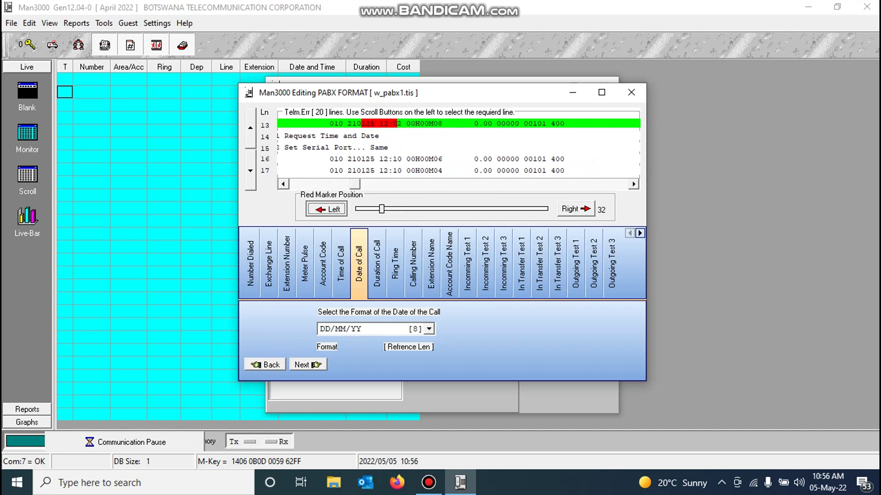
{"action": "key", "text": "space"}
{"action": "key", "text": "space"}
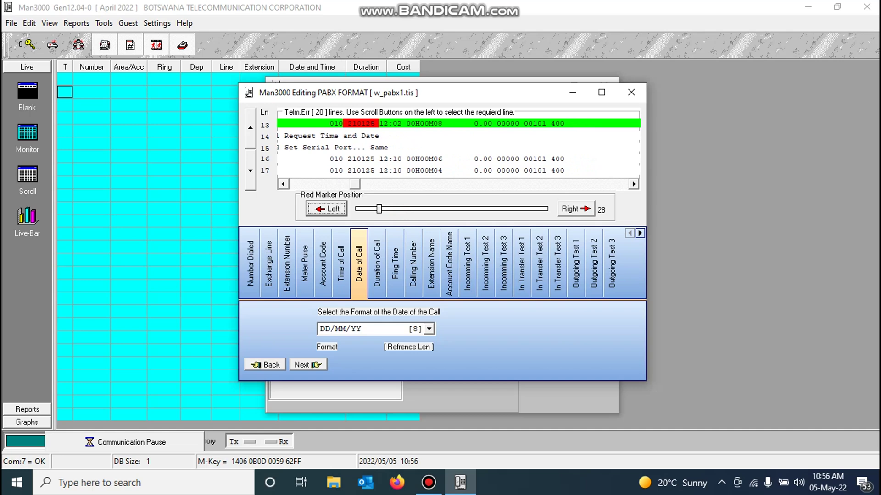
Step: Set the Date of Call format to YYMMDD [14] and fine-tune the marker position
{"action": "key", "text": "Tab"}
{"action": "key", "text": "alt+Down"}
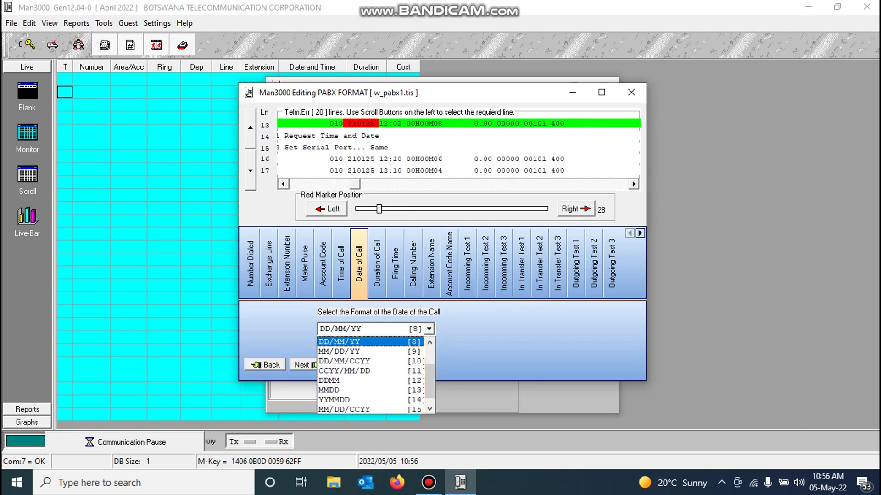
{"action": "key", "text": "y"}
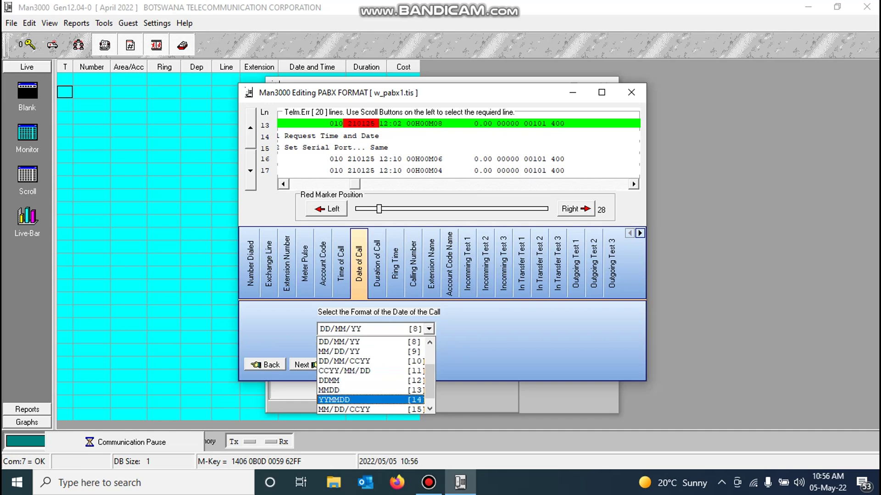
{"action": "key", "text": "Return"}
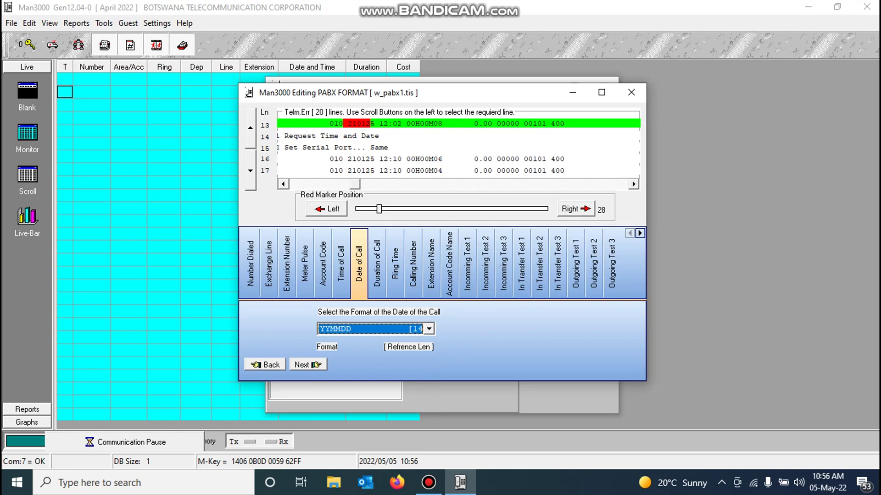
{"action": "left_click", "coordinate": [575, 209]}
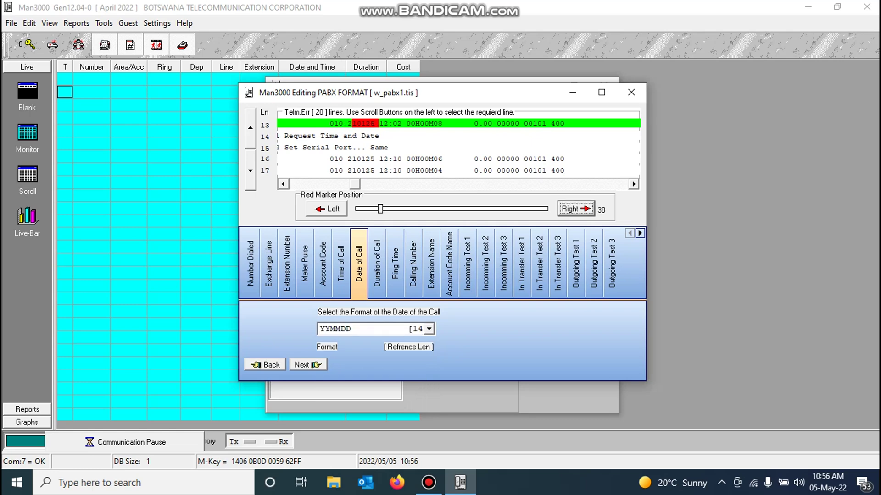
{"action": "left_click", "coordinate": [327, 209]}
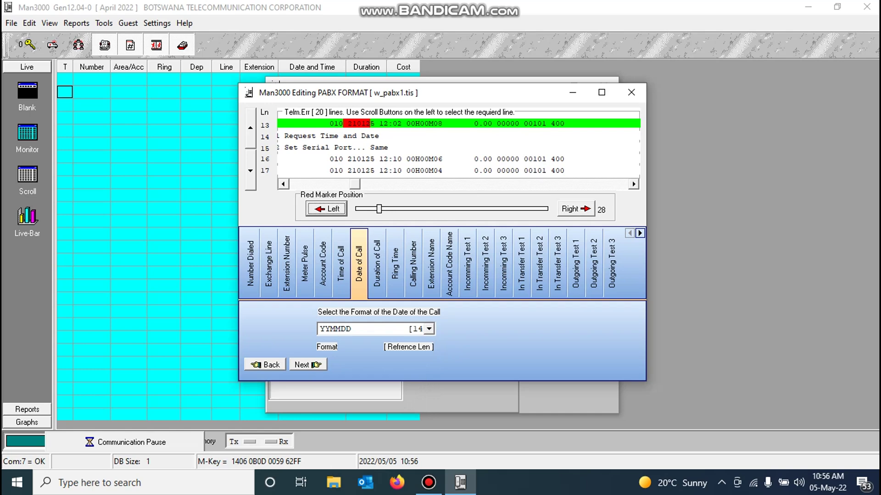
{"action": "left_click", "coordinate": [575, 208]}
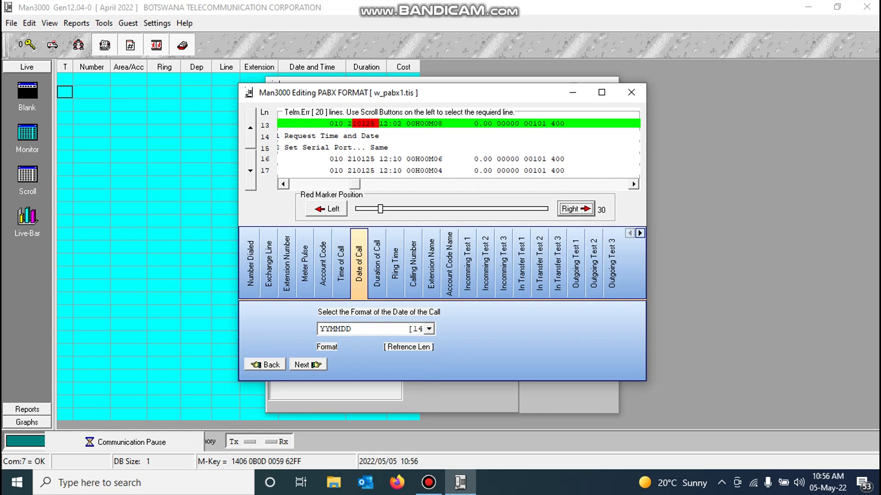
{"action": "key", "text": "Left"}
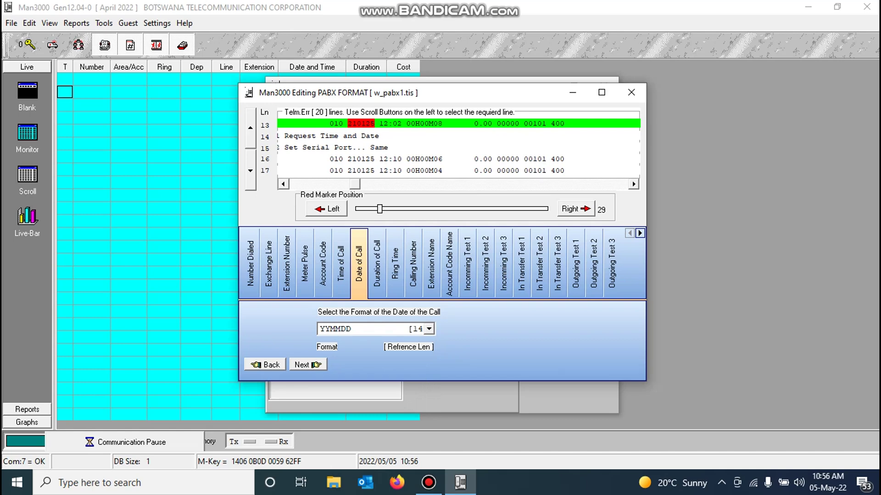
{"action": "left_click", "coordinate": [377, 263]}
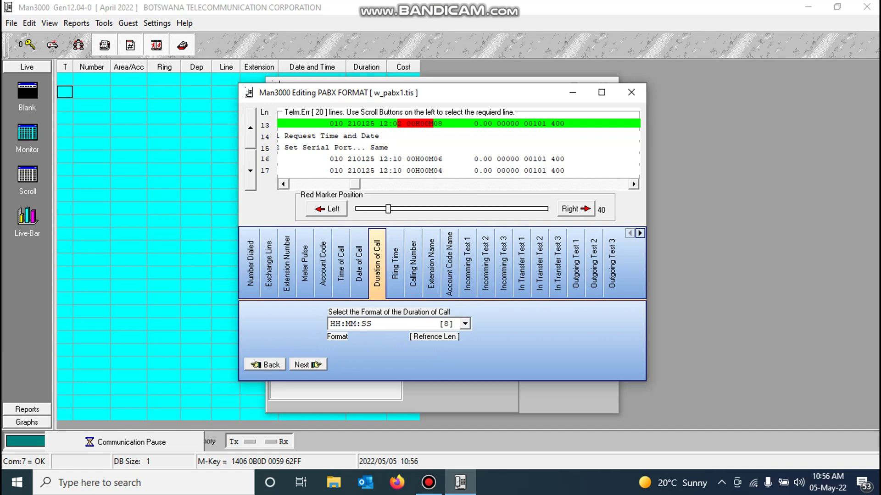
Step: Browse the duration formats and pick the doubled HH:MM:SS format [18]
{"action": "key", "text": "alt+Down"}
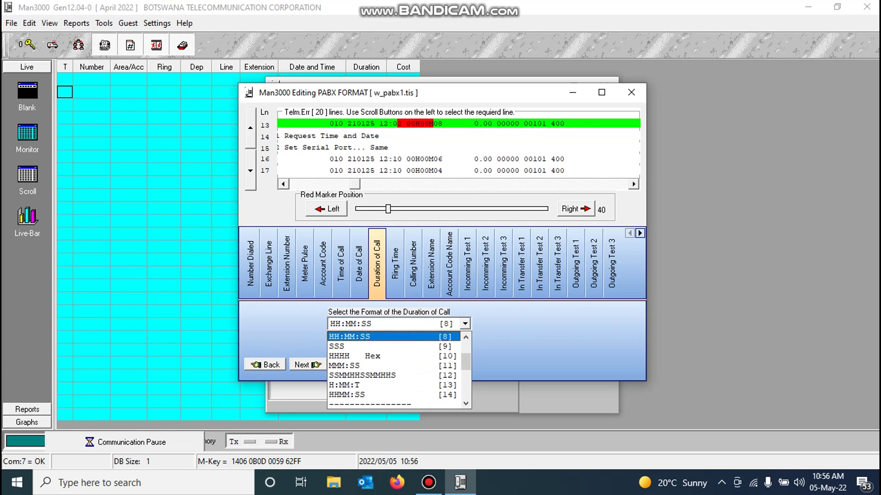
{"action": "key", "text": "Down"}
{"action": "key", "text": "Down"}
{"action": "key", "text": "Down"}
{"action": "key", "text": "Down"}
{"action": "key", "text": "Down"}
{"action": "key", "text": "Down"}
{"action": "key", "text": "Down"}
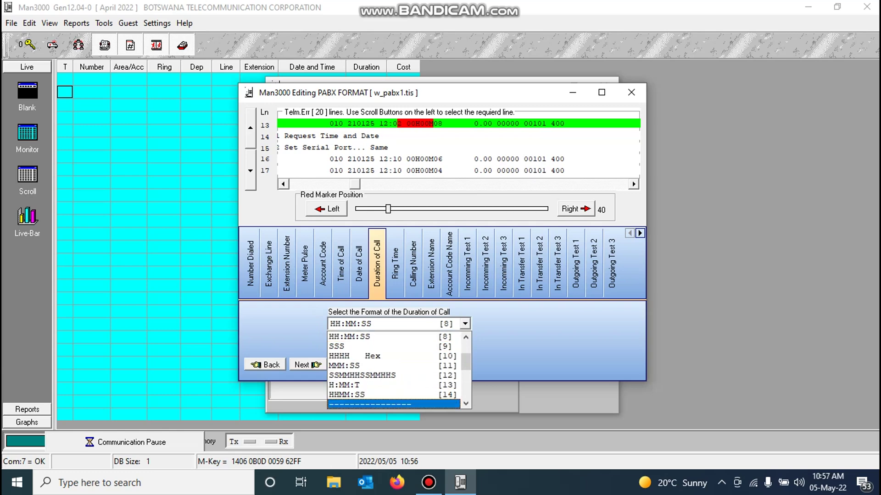
{"action": "scroll", "coordinate": [394, 369], "scroll_direction": "down", "scroll_amount": 2}
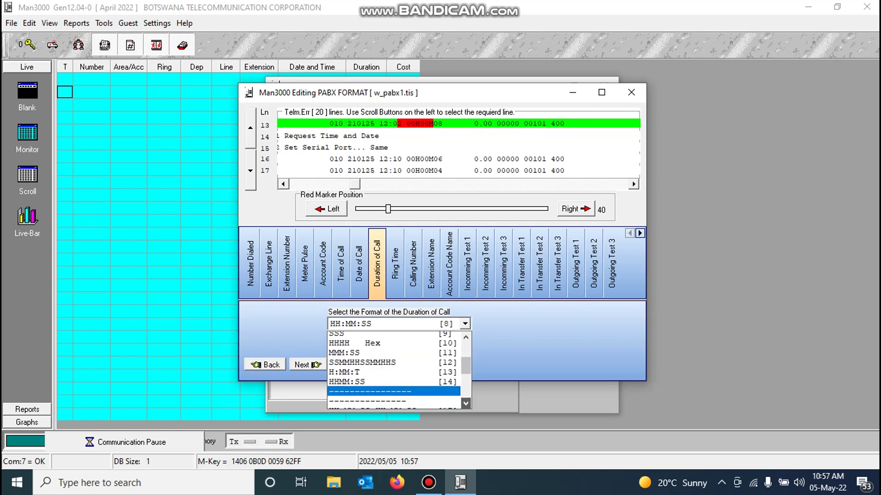
{"action": "scroll", "coordinate": [394, 369], "scroll_direction": "down", "scroll_amount": 1}
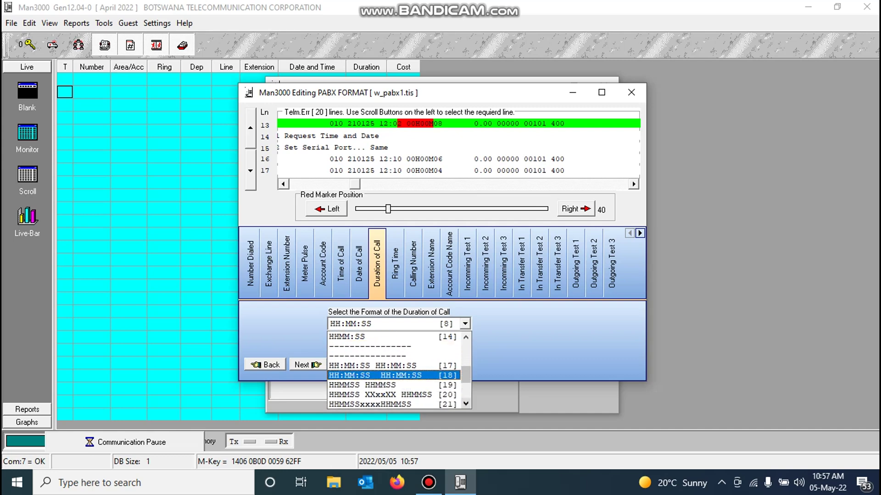
{"action": "left_click", "coordinate": [393, 375]}
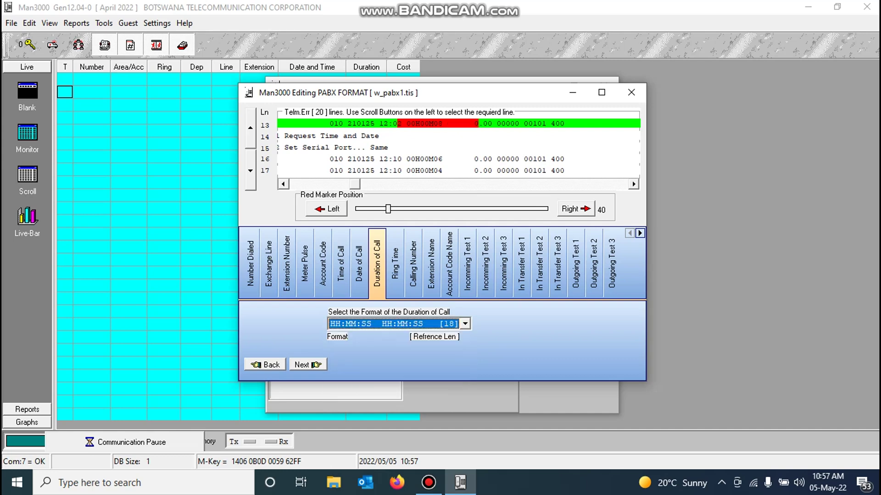
Step: Switch the call duration format to HHMMSS HHMMSS [19]
{"action": "key", "text": "alt+Down"}
{"action": "scroll", "coordinate": [394, 377], "scroll_direction": "up", "scroll_amount": 2}
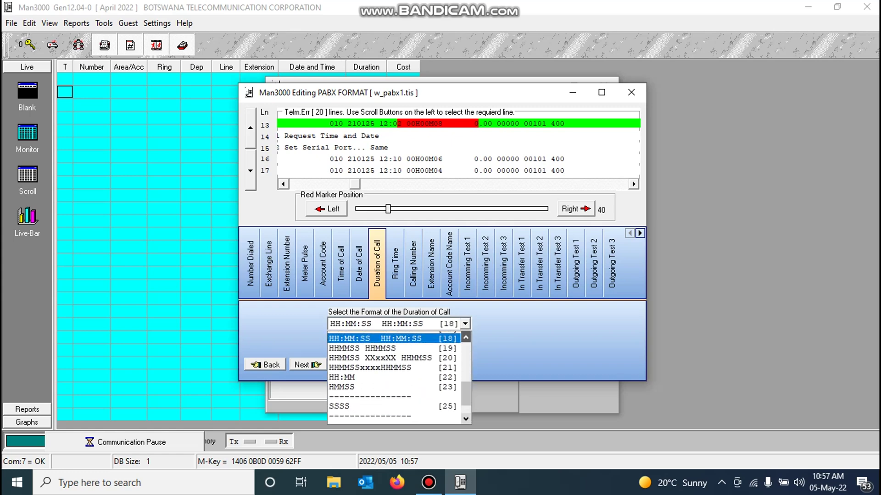
{"action": "scroll", "coordinate": [395, 376], "scroll_direction": "up", "scroll_amount": 2}
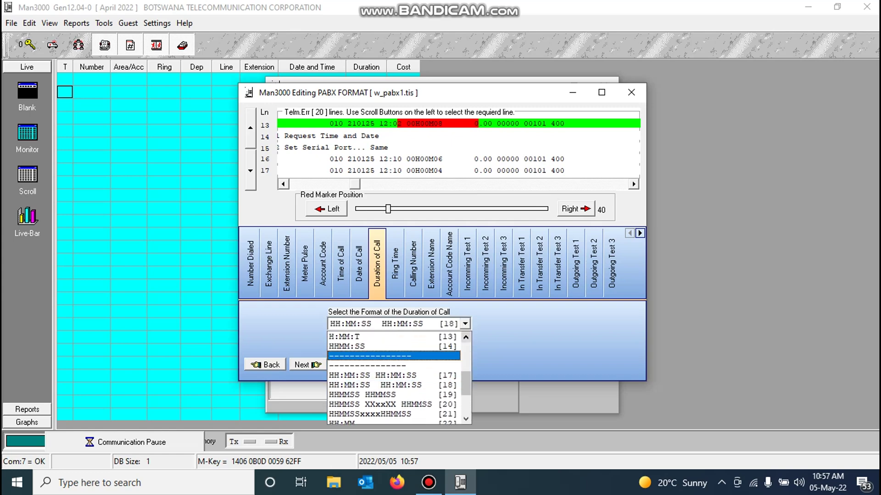
{"action": "key", "text": "Return"}
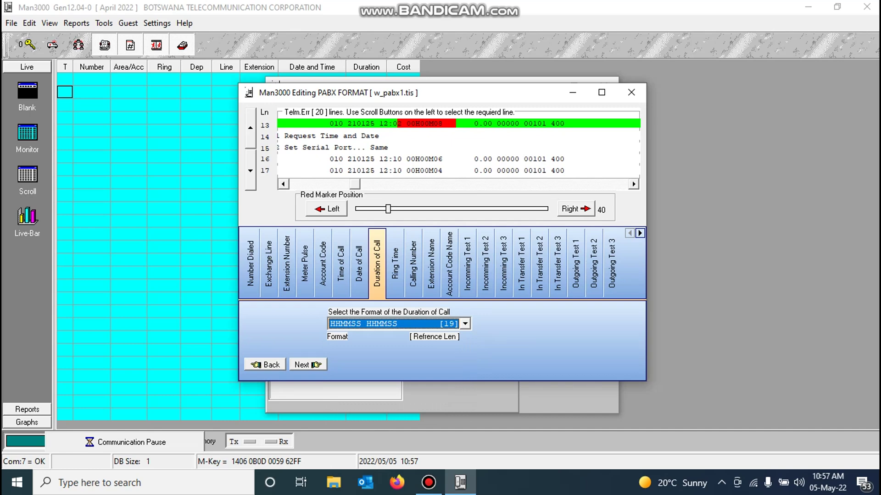
{"action": "key", "text": "alt+Down"}
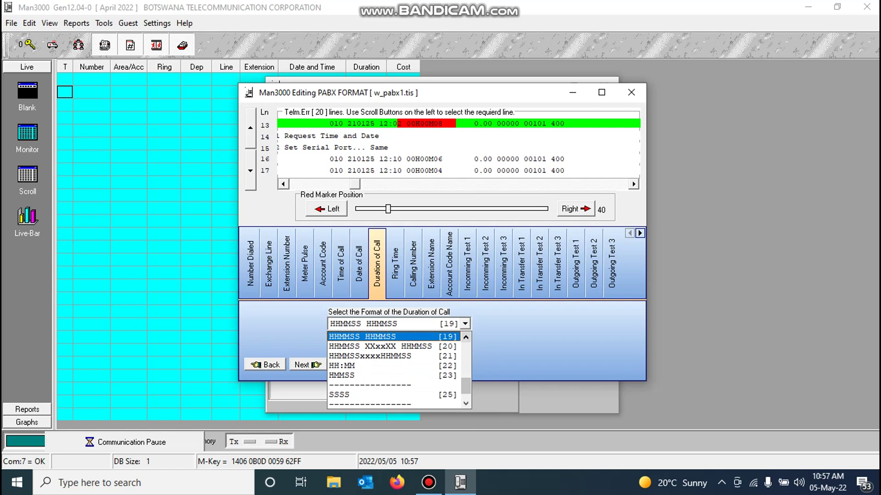
{"action": "scroll", "coordinate": [395, 370], "scroll_direction": "up", "scroll_amount": 2}
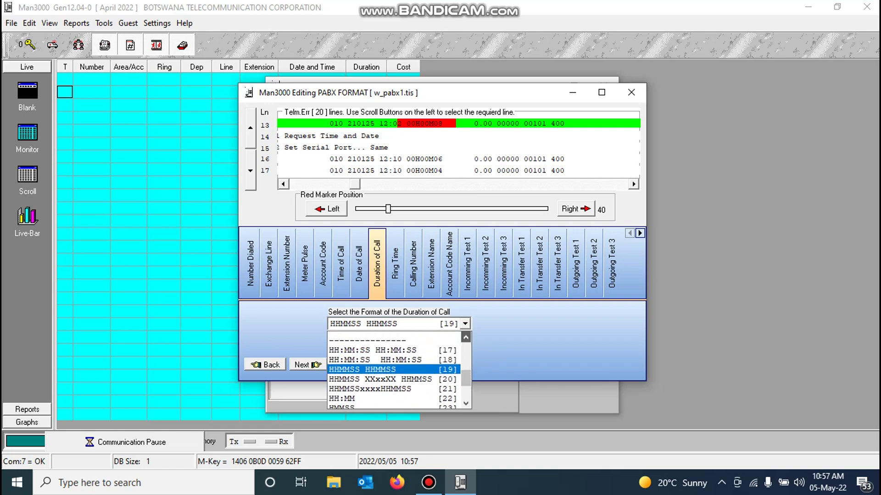
{"action": "scroll", "coordinate": [394, 369], "scroll_direction": "up", "scroll_amount": 2}
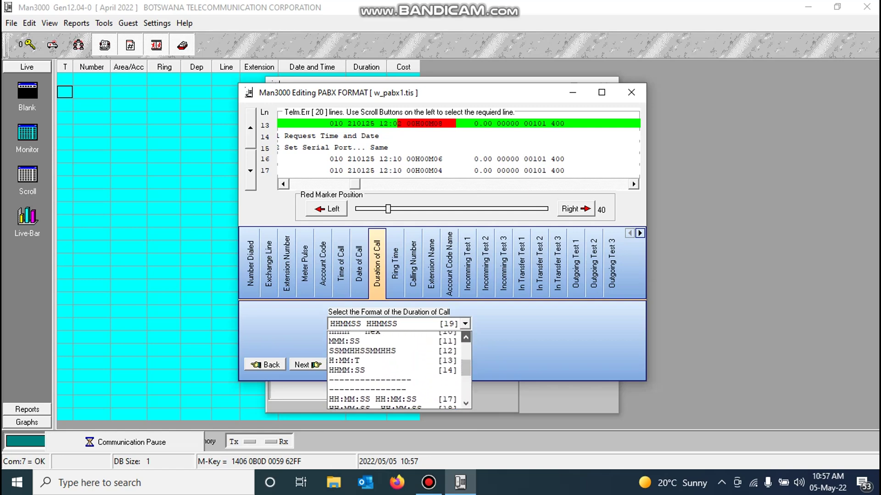
{"action": "scroll", "coordinate": [394, 369], "scroll_direction": "up", "scroll_amount": 2}
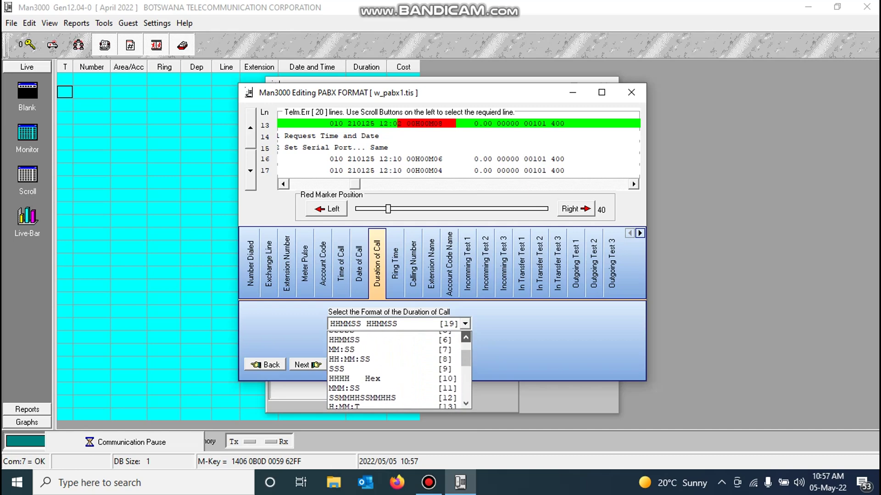
{"action": "scroll", "coordinate": [394, 369], "scroll_direction": "up", "scroll_amount": 2}
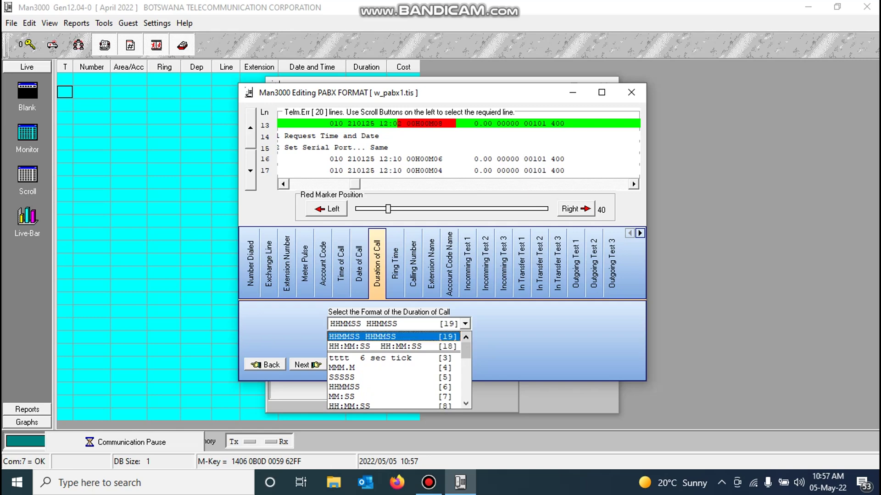
{"action": "key", "text": "Return"}
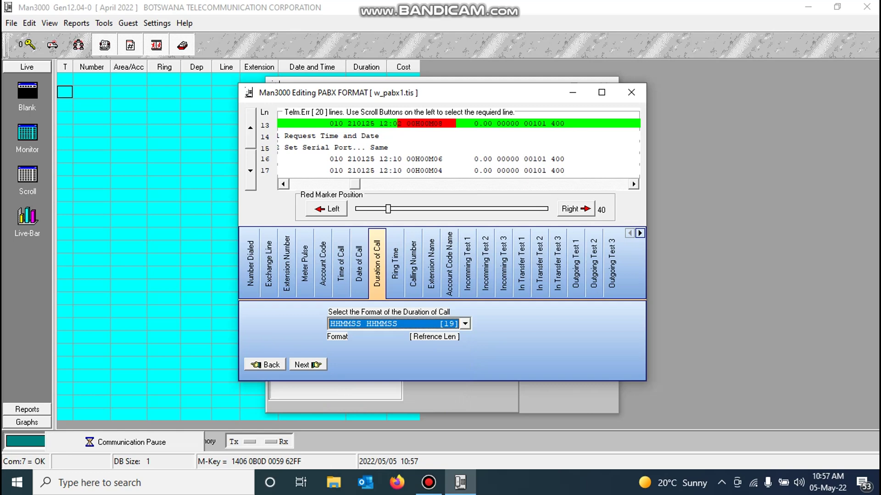
Step: Reopen the duration format list and scroll it to the top to compare options
{"action": "key", "text": "alt+Down"}
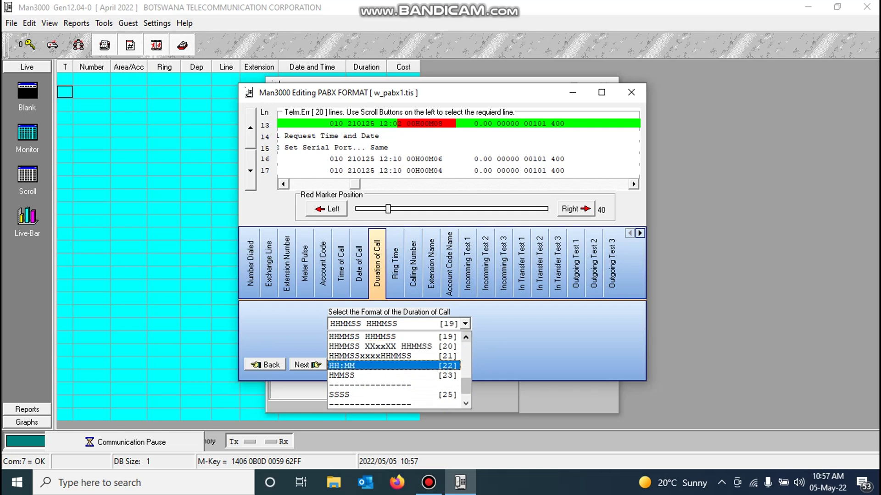
{"action": "scroll", "coordinate": [394, 370], "scroll_direction": "down", "scroll_amount": 2}
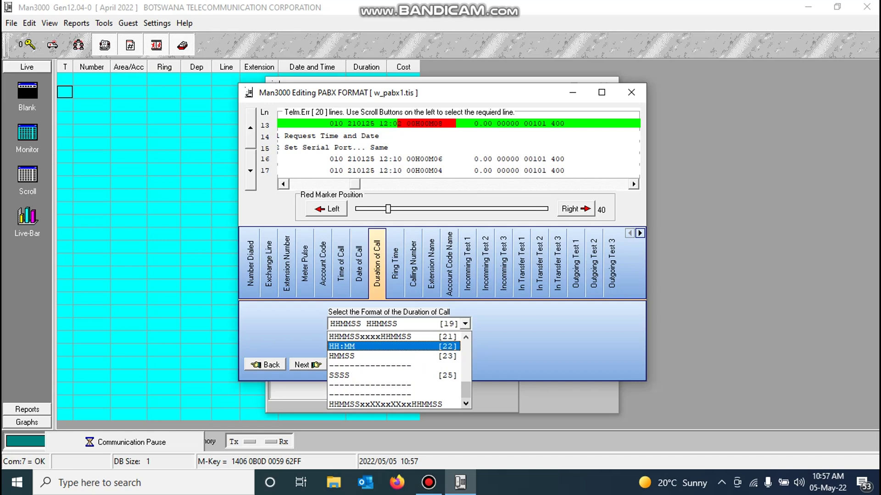
{"action": "scroll", "coordinate": [394, 370], "scroll_direction": "up", "scroll_amount": 4}
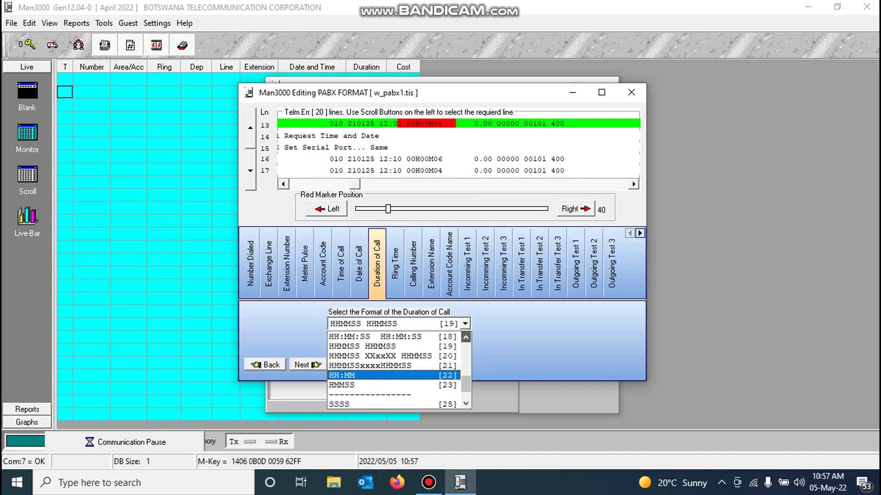
{"action": "scroll", "coordinate": [395, 369], "scroll_direction": "up", "scroll_amount": 4}
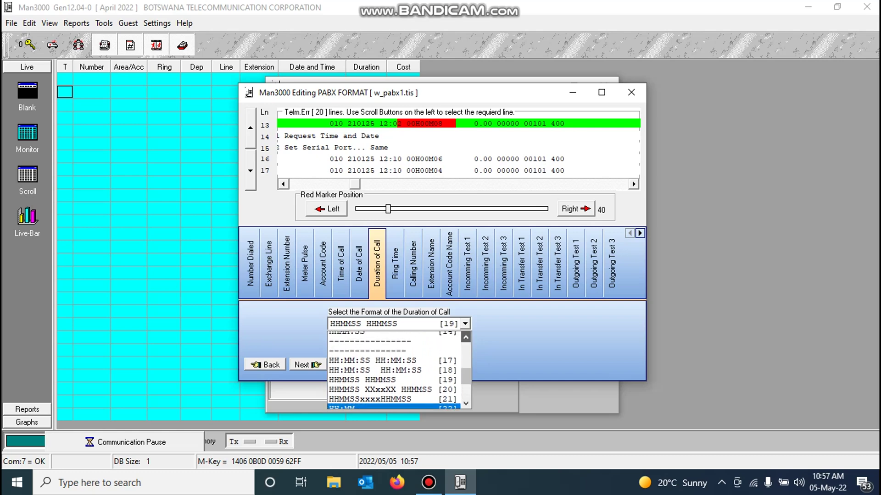
{"action": "scroll", "coordinate": [394, 369], "scroll_direction": "up", "scroll_amount": 2}
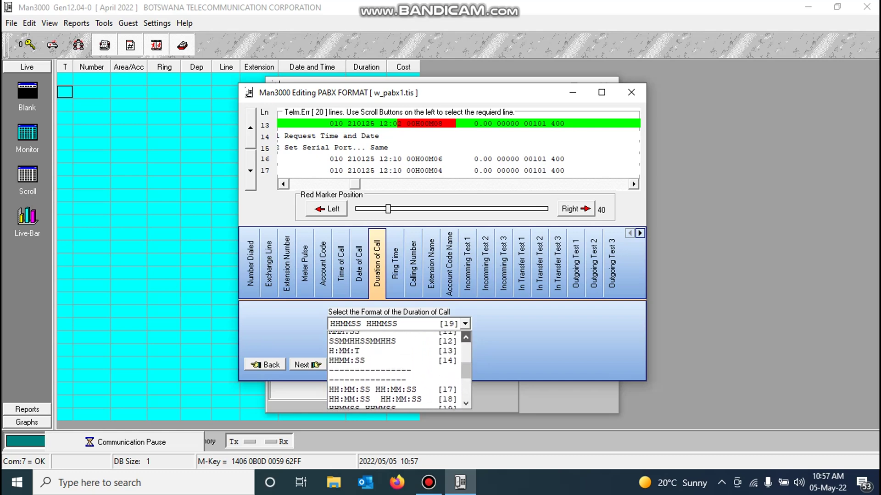
{"action": "scroll", "coordinate": [394, 369], "scroll_direction": "up", "scroll_amount": 5}
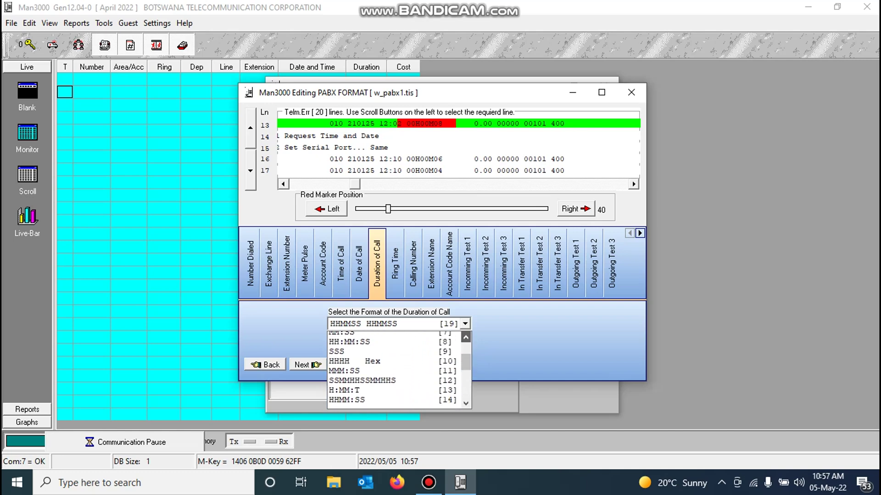
{"action": "scroll", "coordinate": [394, 369], "scroll_direction": "up", "scroll_amount": 5}
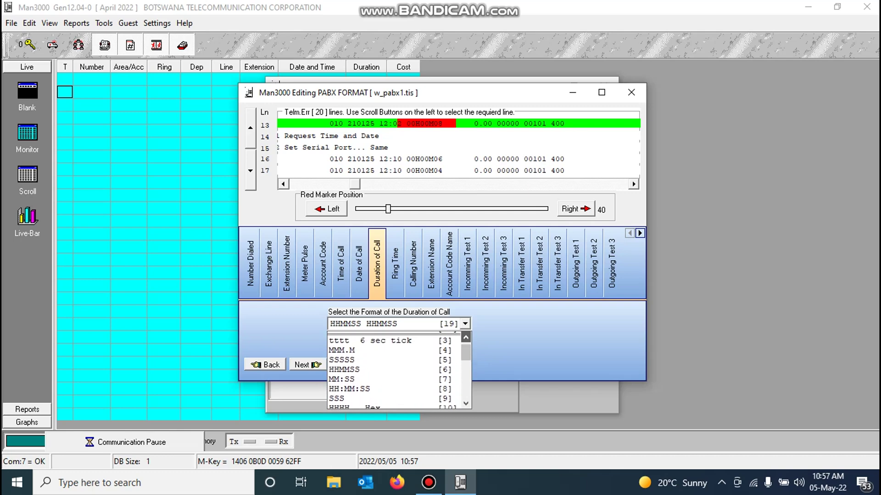
{"action": "scroll", "coordinate": [394, 369], "scroll_direction": "up", "scroll_amount": 1}
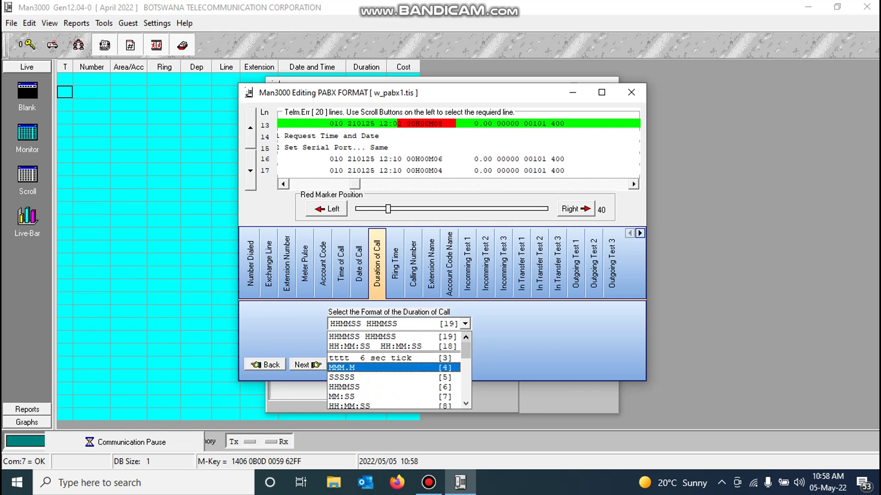
Step: Move the marker right to position 42 and set the duration format to HH:MM:SS [8]
{"action": "left_click", "coordinate": [349, 387]}
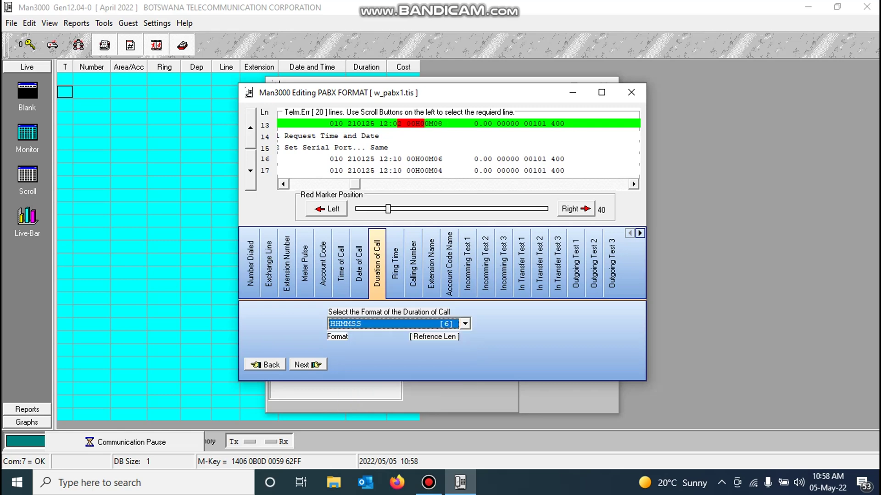
{"action": "left_click", "coordinate": [575, 208]}
{"action": "left_click", "coordinate": [575, 209]}
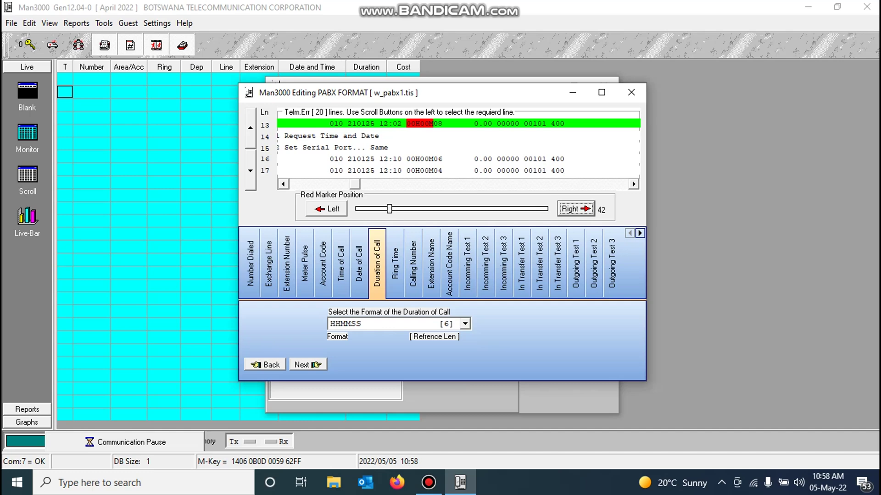
{"action": "left_click", "coordinate": [465, 324]}
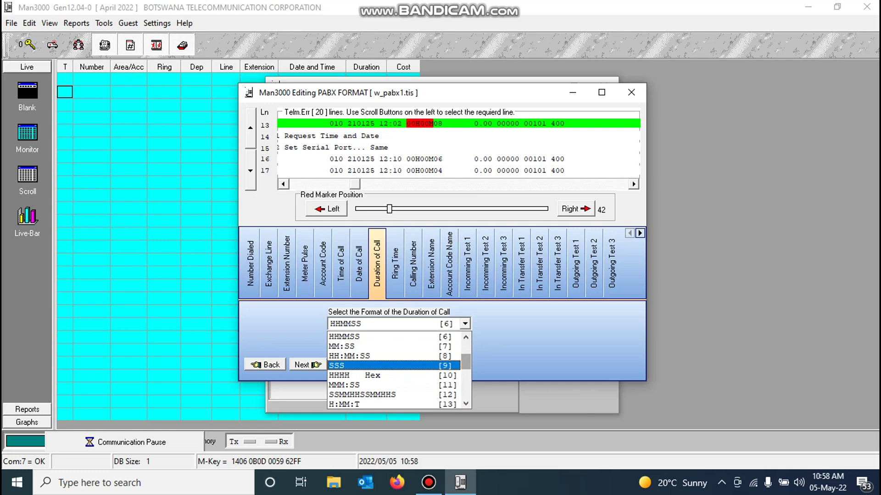
{"action": "key", "text": "Return"}
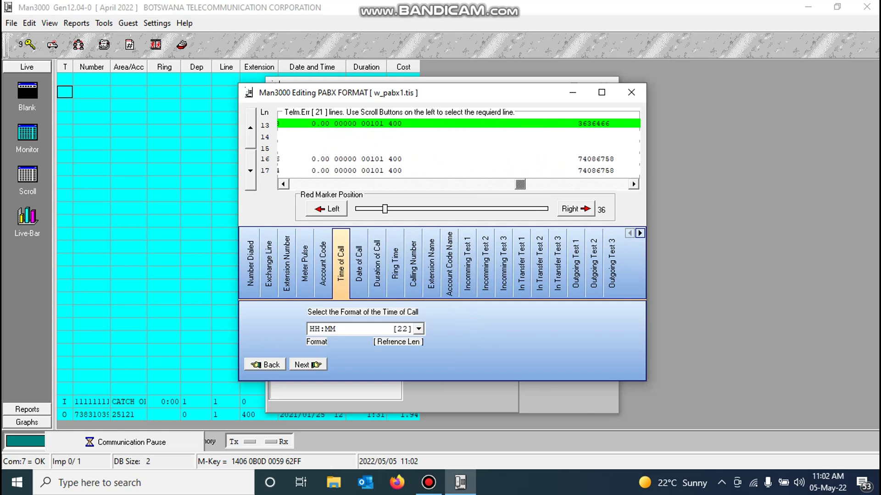
Step: Set the Time of Call format to HHMMSS [6] and advance to Duration of Call
{"action": "key", "text": "alt+Down"}
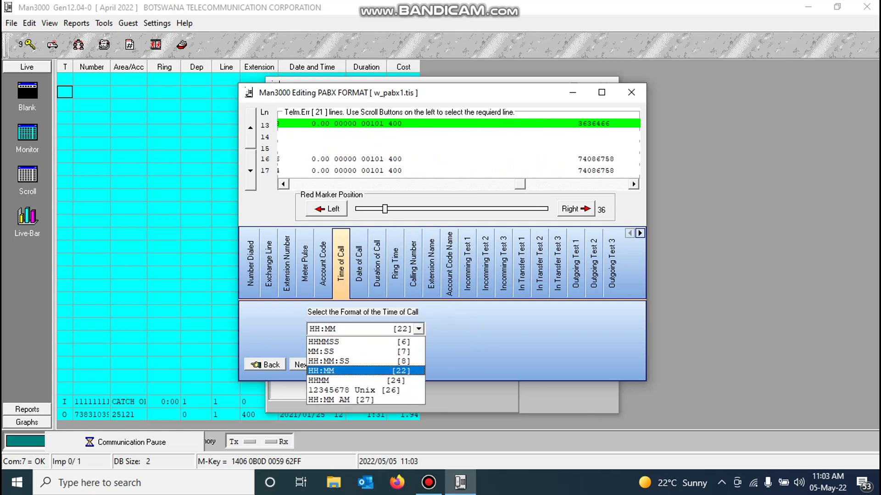
{"action": "key", "text": "Home"}
{"action": "key", "text": "Down"}
{"action": "key", "text": "Up"}
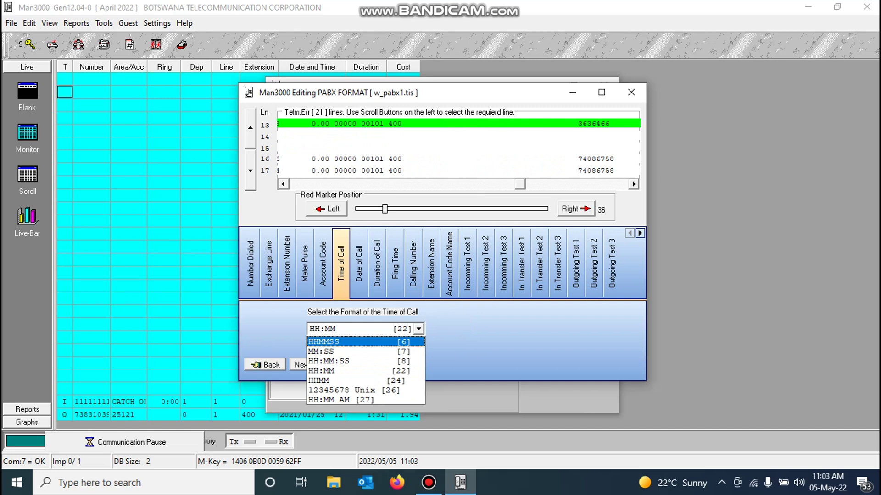
{"action": "key", "text": "Return"}
{"action": "key", "text": "Return"}
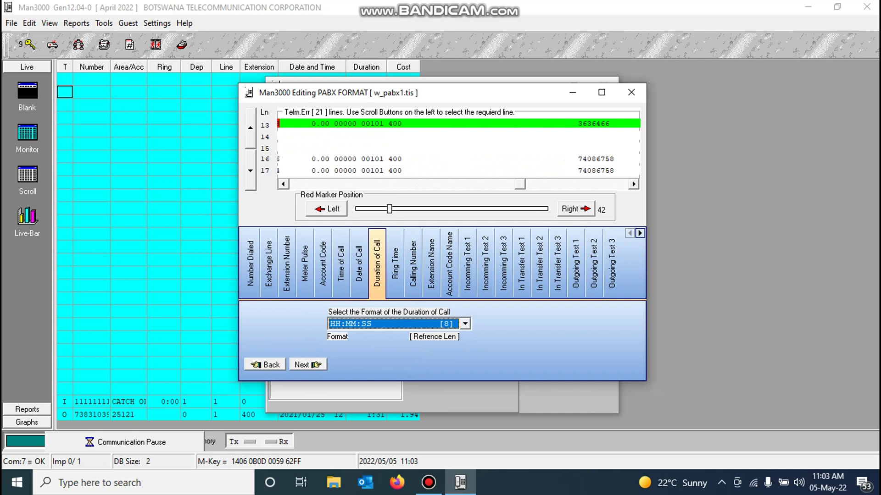
Step: Scroll the log back left and switch to the Outgoing Test 1 setting at position 116
{"action": "left_click_drag", "start_coordinate": [519, 184], "coordinate": [425, 184]}
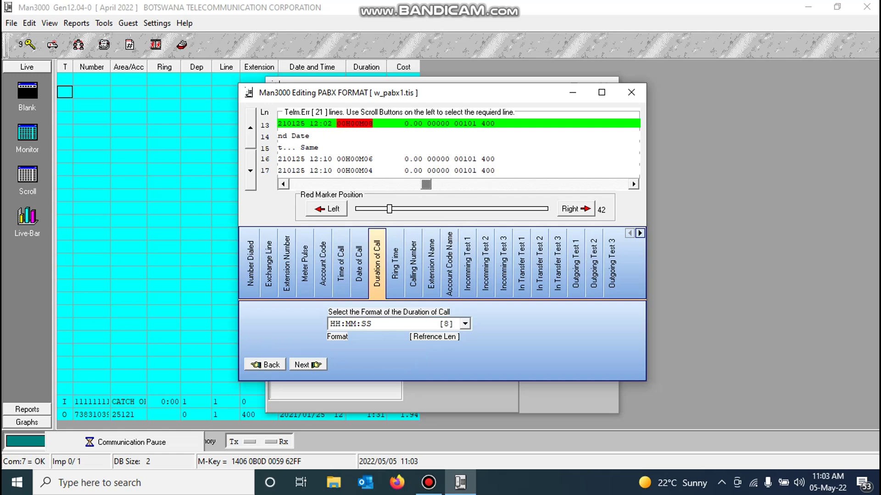
{"action": "key", "text": "Tab"}
{"action": "left_click", "coordinate": [576, 264]}
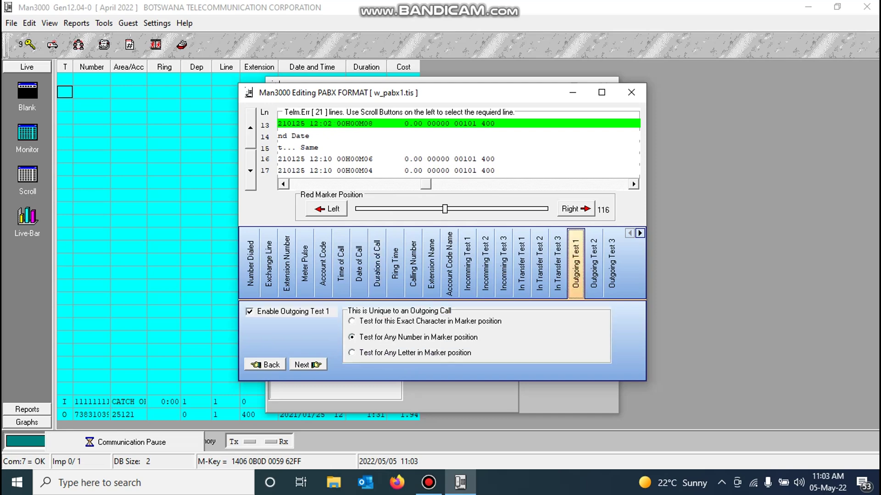
Step: Step the marker three positions right and scroll the log to inspect later columns
{"action": "left_click", "coordinate": [575, 209]}
{"action": "left_click", "coordinate": [574, 208]}
{"action": "left_click", "coordinate": [575, 209]}
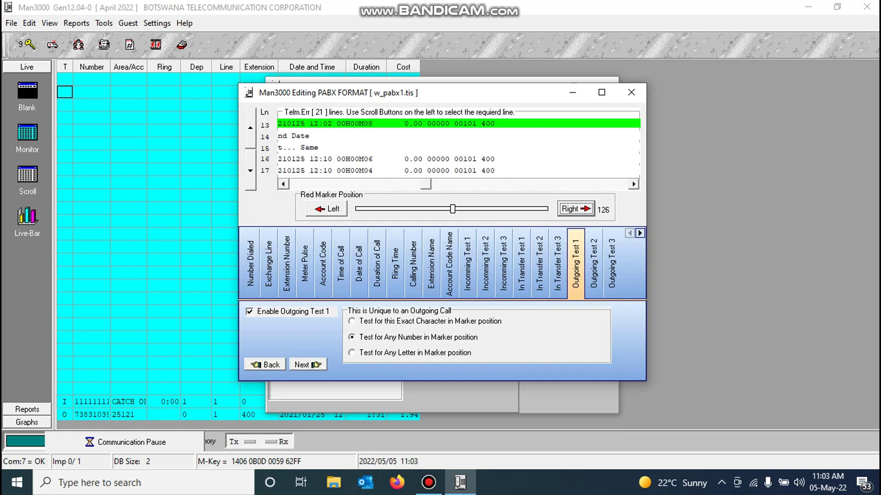
{"action": "scroll", "coordinate": [458, 147], "scroll_direction": "right", "scroll_amount": 2}
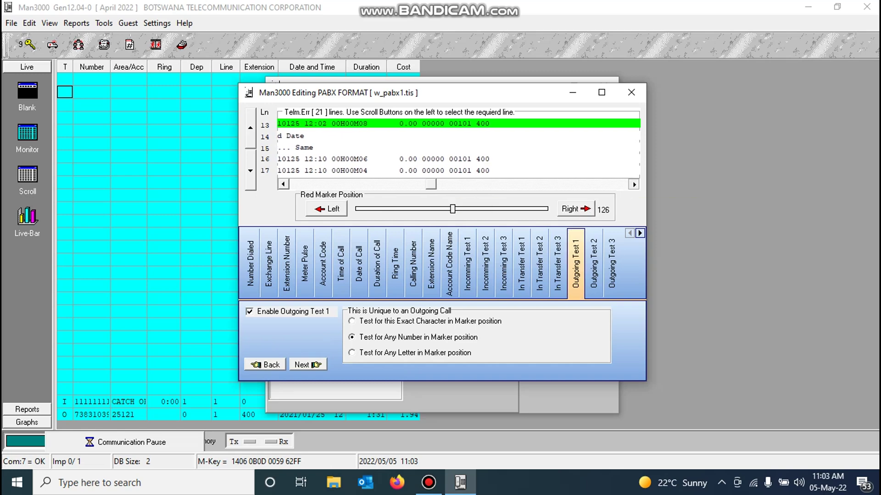
{"action": "scroll", "coordinate": [459, 147], "scroll_direction": "right", "scroll_amount": 3}
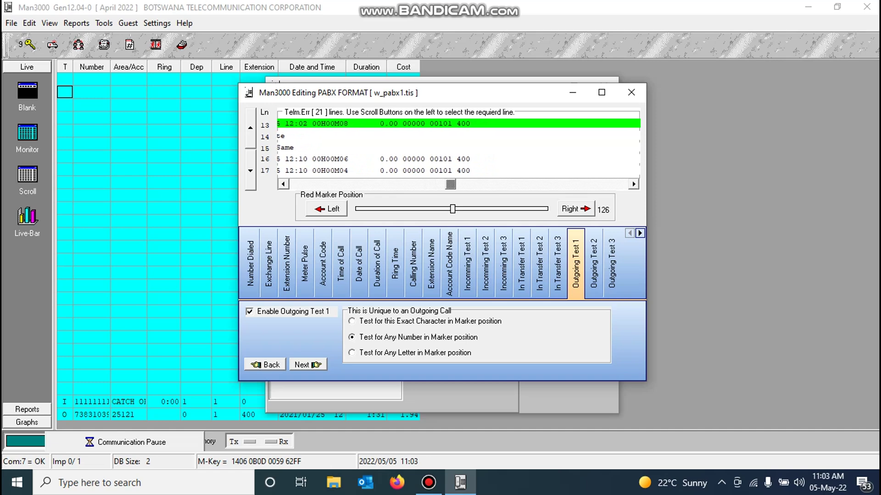
{"action": "scroll", "coordinate": [459, 147], "scroll_direction": "right", "scroll_amount": 8}
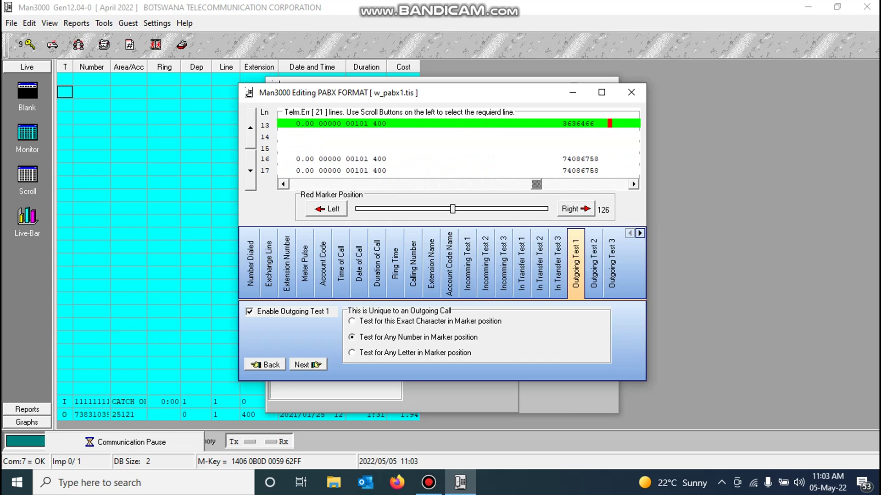
Step: Return the Outgoing Test 1 marker to 116 and save the PABX format to test it
{"action": "left_click", "coordinate": [327, 209]}
{"action": "left_click", "coordinate": [327, 208]}
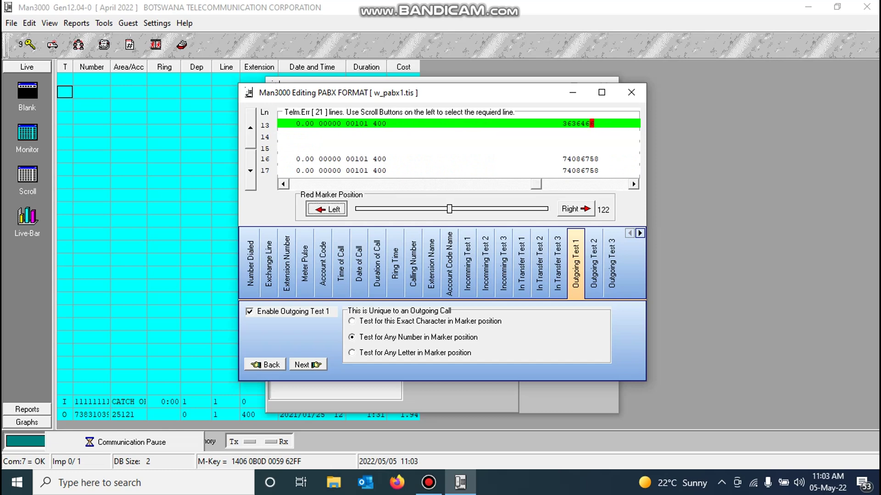
{"action": "left_click", "coordinate": [327, 209]}
{"action": "key", "text": "space"}
{"action": "key", "text": "space"}
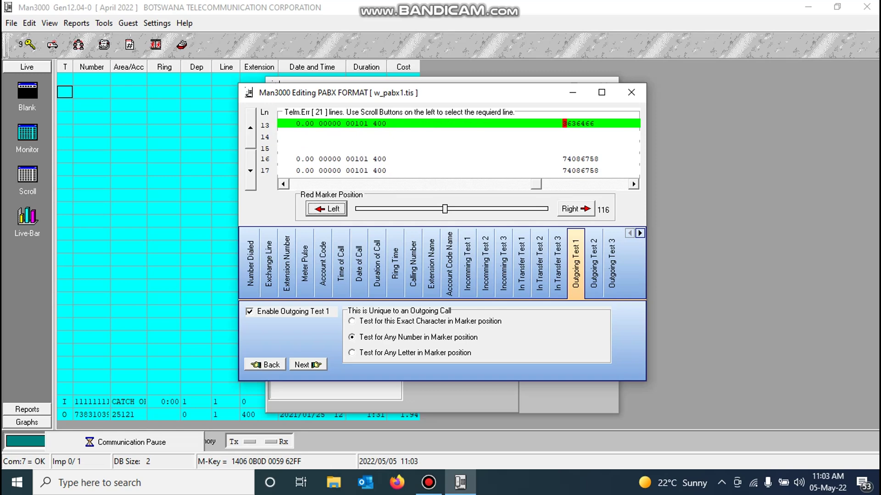
{"action": "left_click", "coordinate": [640, 233]}
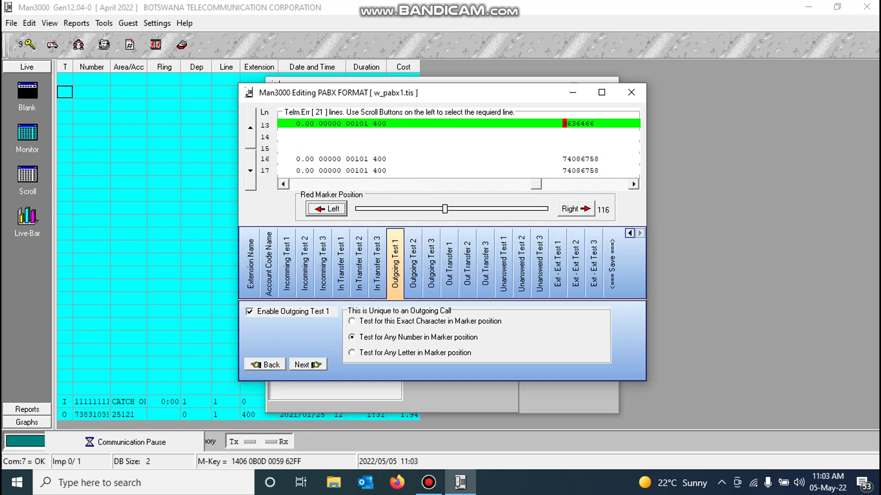
{"action": "left_click", "coordinate": [612, 264]}
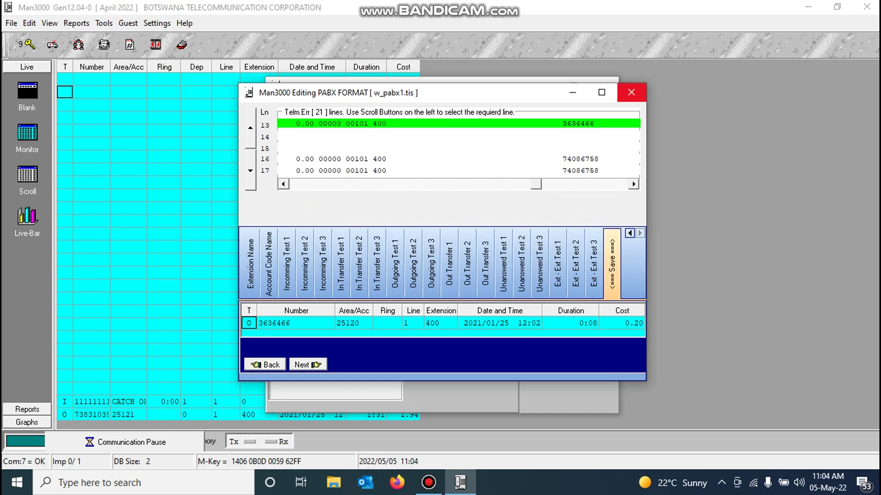
Step: Close the Editing PABX FORMAT dialog and the PABX Wizard window
{"action": "left_click", "coordinate": [631, 92]}
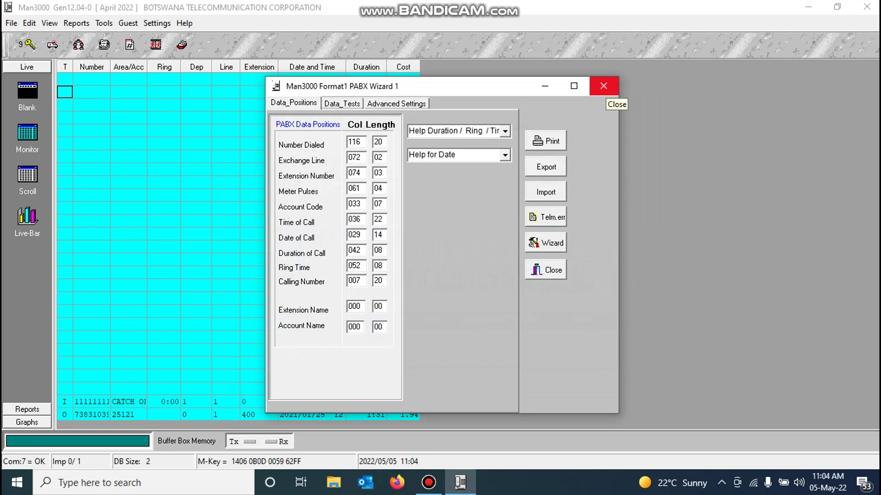
{"action": "left_click", "coordinate": [603, 86]}
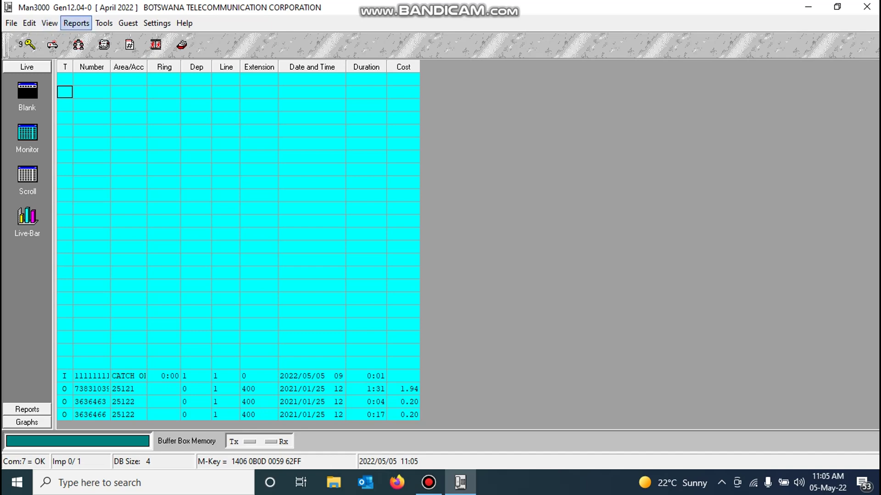
Step: Open the Edit Extension Information window from the Edit menu
{"action": "left_click", "coordinate": [30, 23]}
{"action": "left_click", "coordinate": [50, 24]}
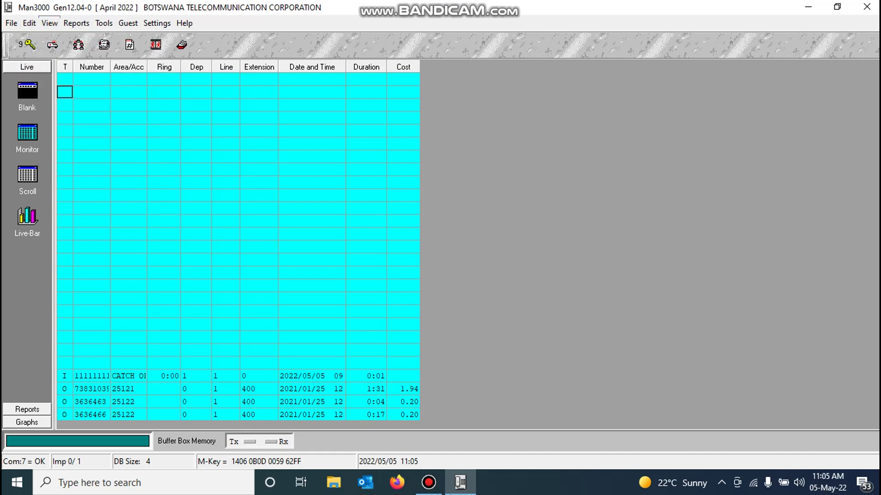
{"action": "left_click", "coordinate": [29, 24]}
{"action": "left_click", "coordinate": [73, 38]}
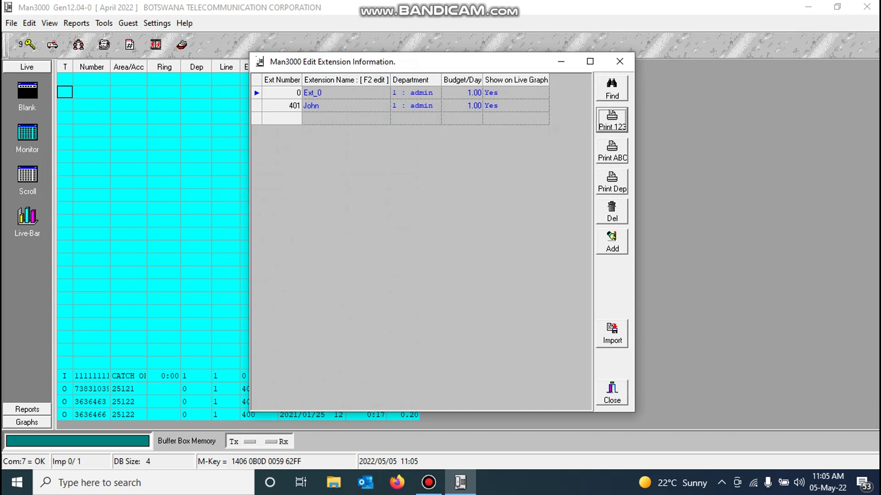
Step: Delete extensions 0 and 401, then move the window aside to expose the call log
{"action": "left_click", "coordinate": [612, 211]}
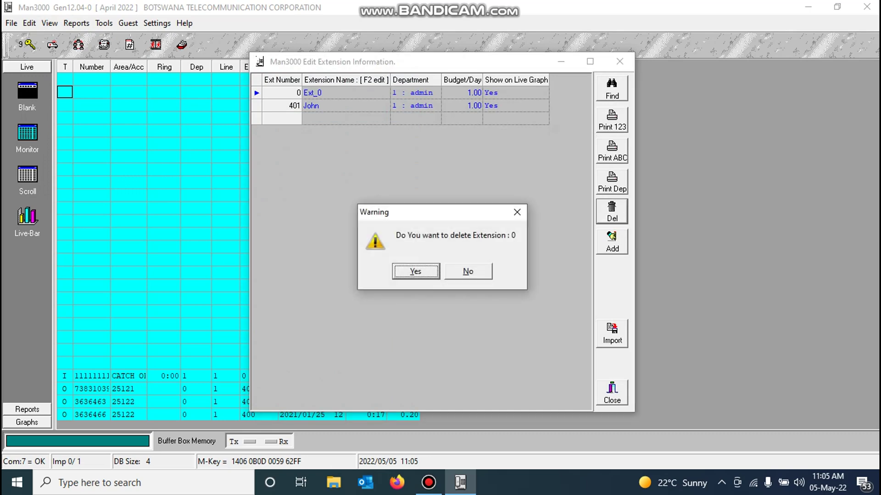
{"action": "key", "text": "Return"}
{"action": "left_click", "coordinate": [612, 211]}
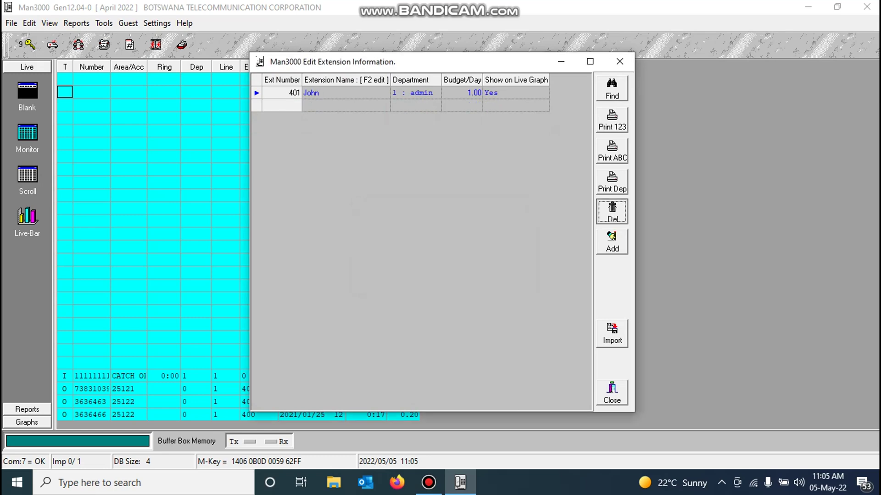
{"action": "key", "text": "Return"}
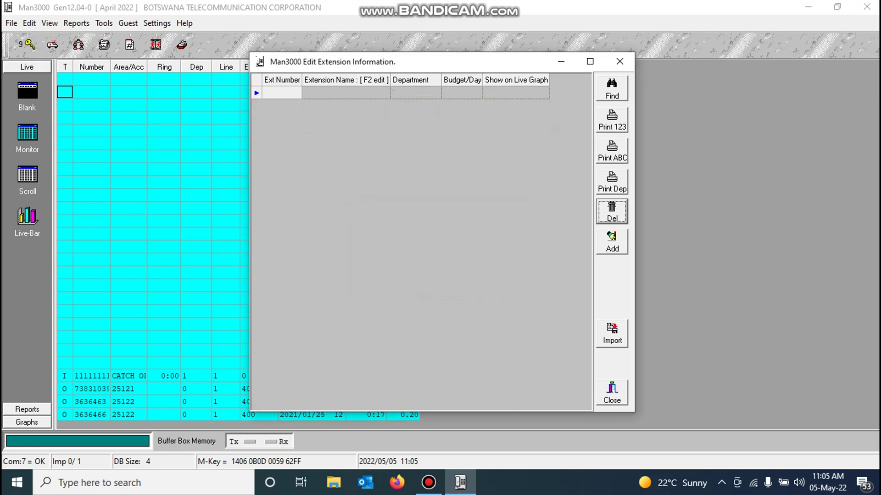
{"action": "left_click_drag", "start_coordinate": [459, 61], "coordinate": [591, 63]}
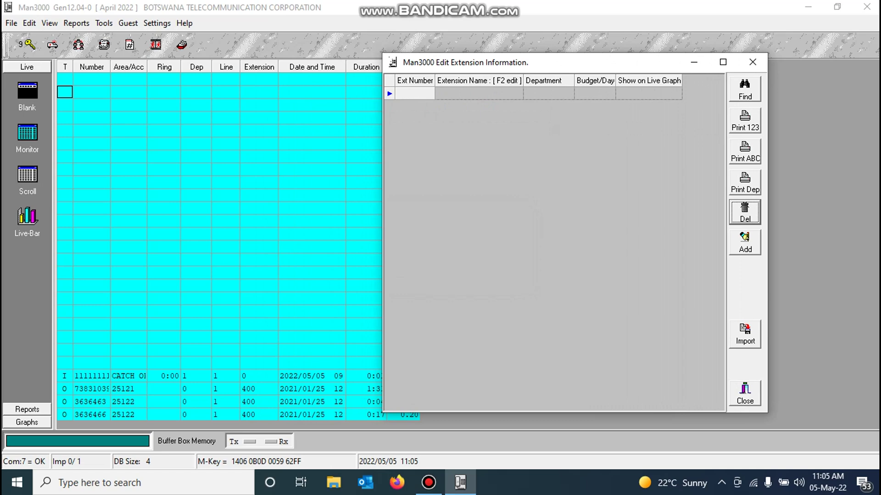
Step: Add extension 400 named Reception, then close the Edit Extension Information window
{"action": "key", "text": "Insert"}
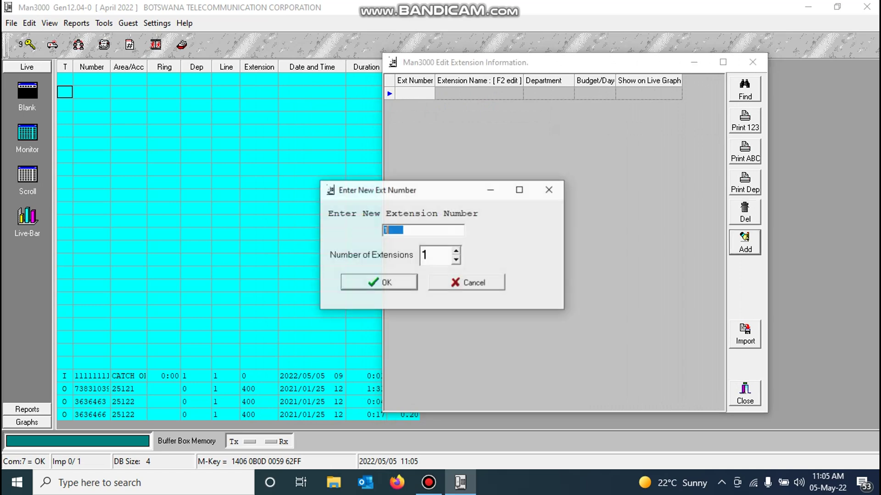
{"action": "type", "text": "400"}
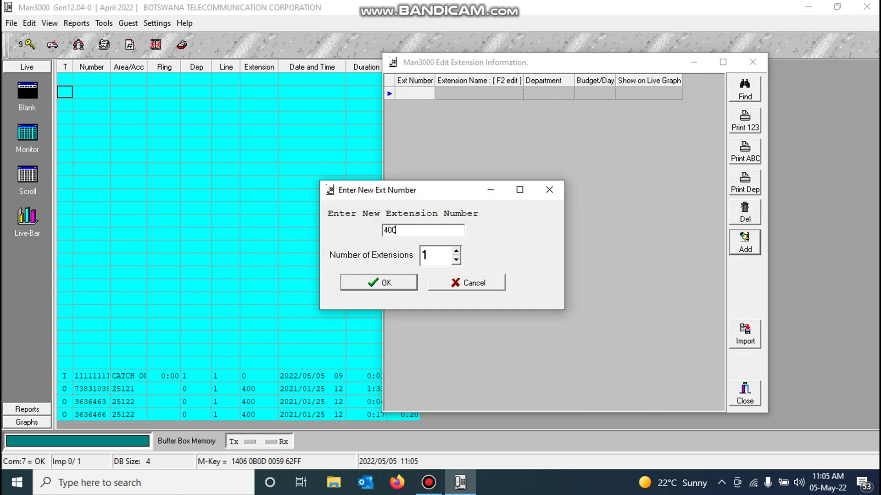
{"action": "key", "text": "Return"}
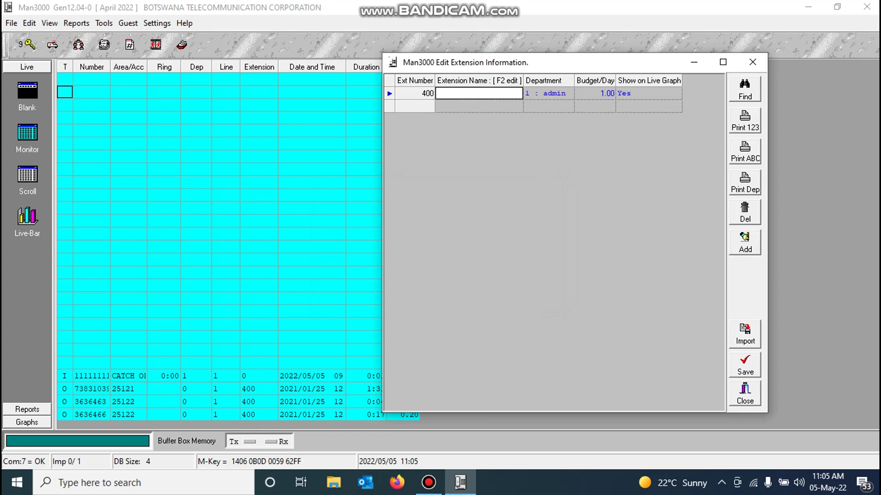
{"action": "type", "text": "Recep"}
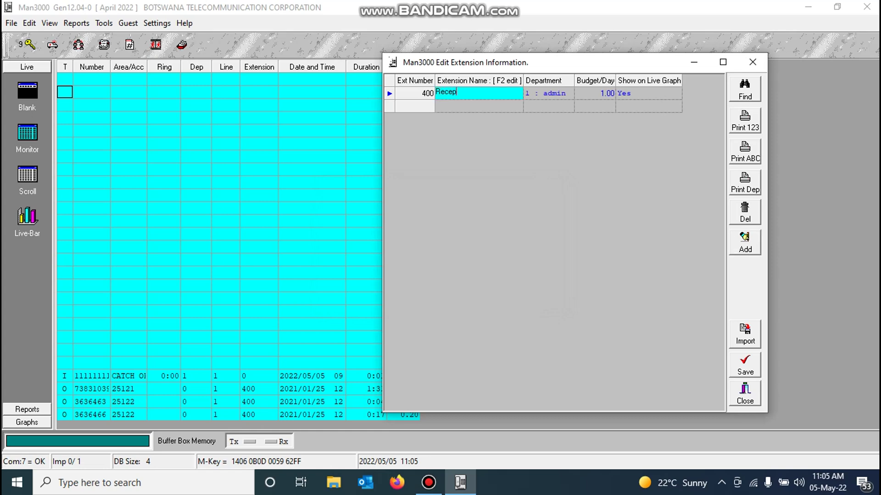
{"action": "type", "text": "tion"}
{"action": "key", "text": "Return"}
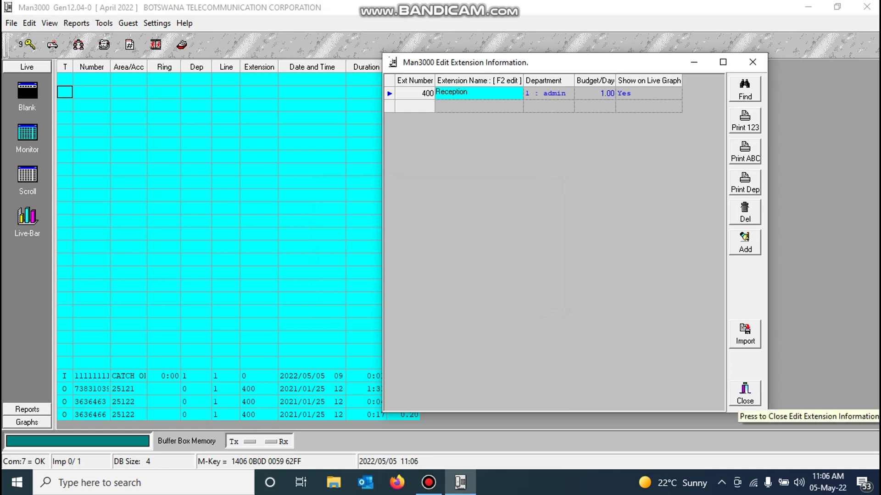
{"action": "left_click", "coordinate": [744, 393]}
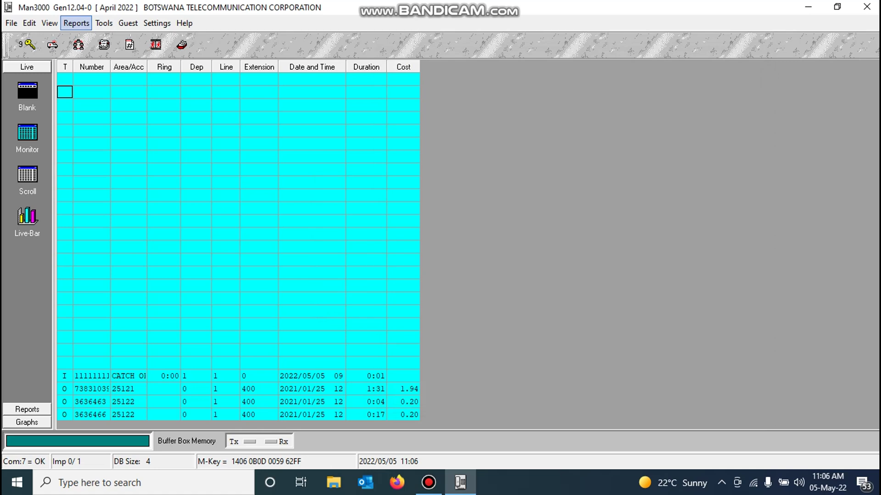
Step: Open the Extension Detail Report, set the end date to today (2022/05/05) and view it
{"action": "left_click", "coordinate": [76, 23]}
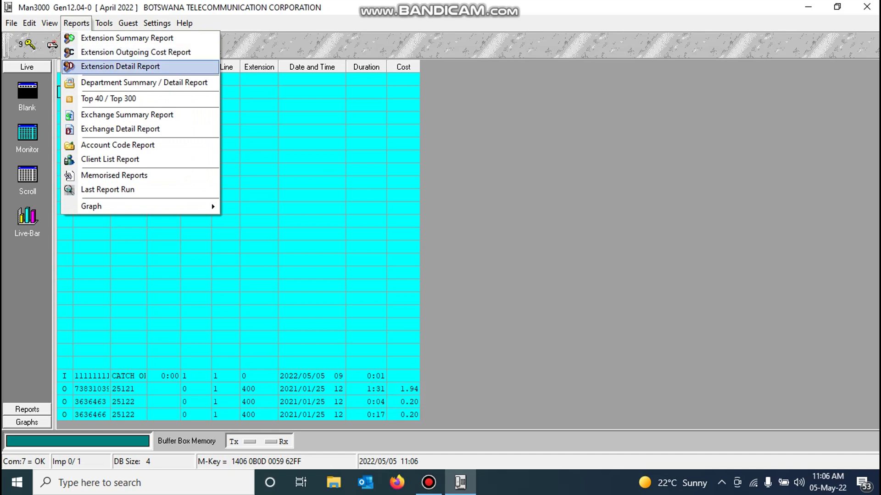
{"action": "key", "text": "Return"}
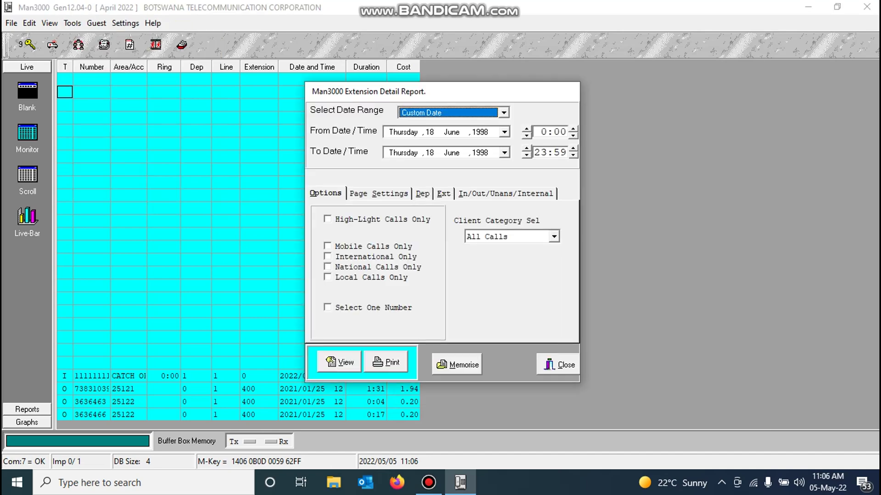
{"action": "left_click", "coordinate": [504, 152]}
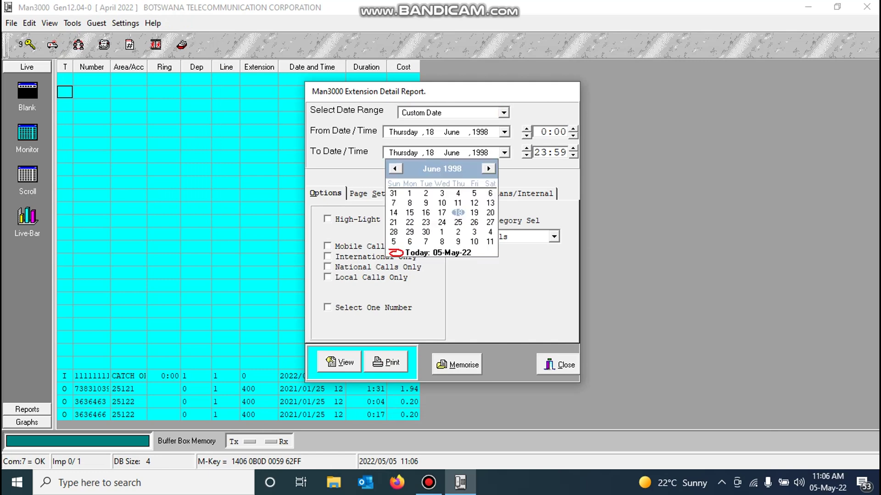
{"action": "left_click", "coordinate": [438, 253]}
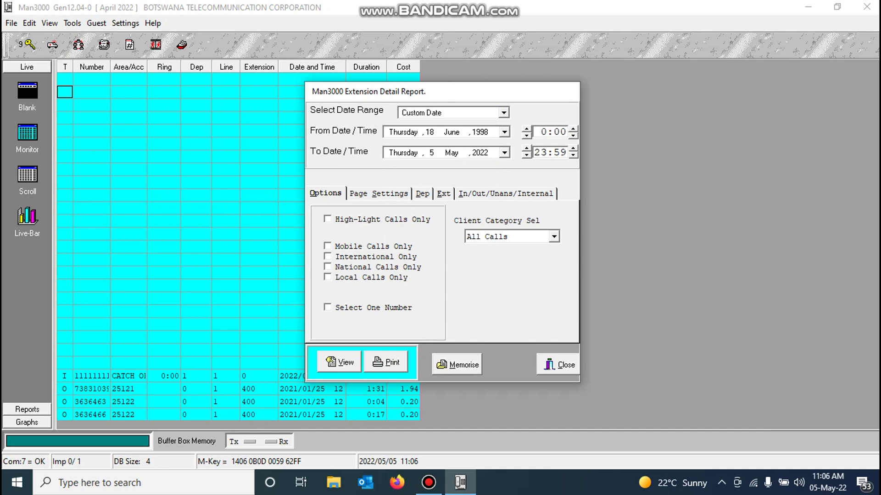
{"action": "left_click", "coordinate": [339, 362]}
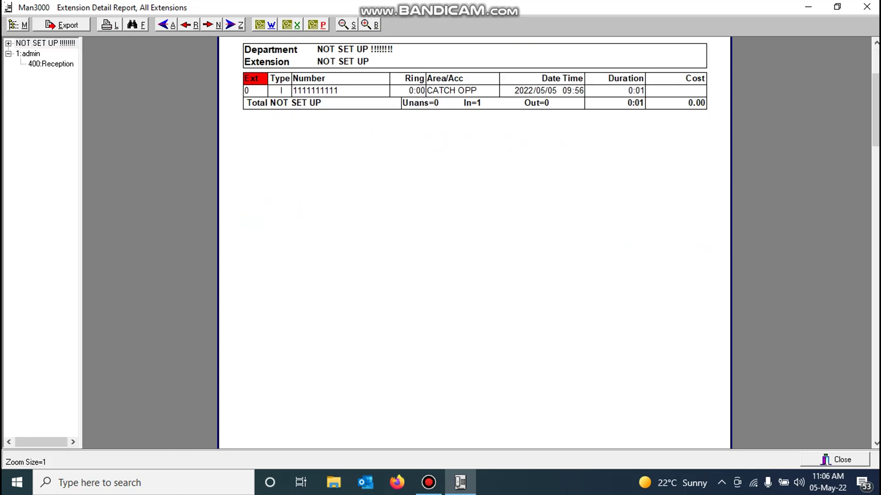
Step: Show 400:Reception's three outgoing calls totalling 2.34, then close the report preview
{"action": "left_click", "coordinate": [51, 63]}
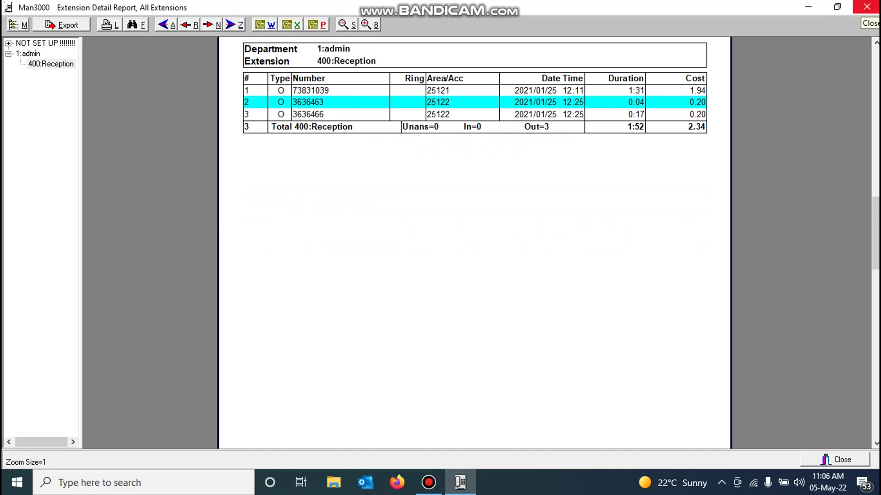
{"action": "left_click", "coordinate": [867, 6]}
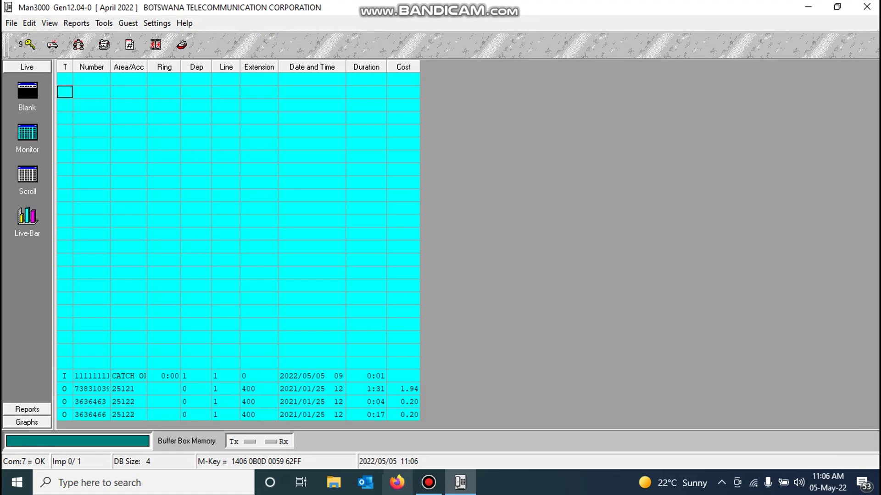
Step: Launch Firefox and load the phone system's web admin page at 192.168.1.200
{"action": "left_click", "coordinate": [397, 482]}
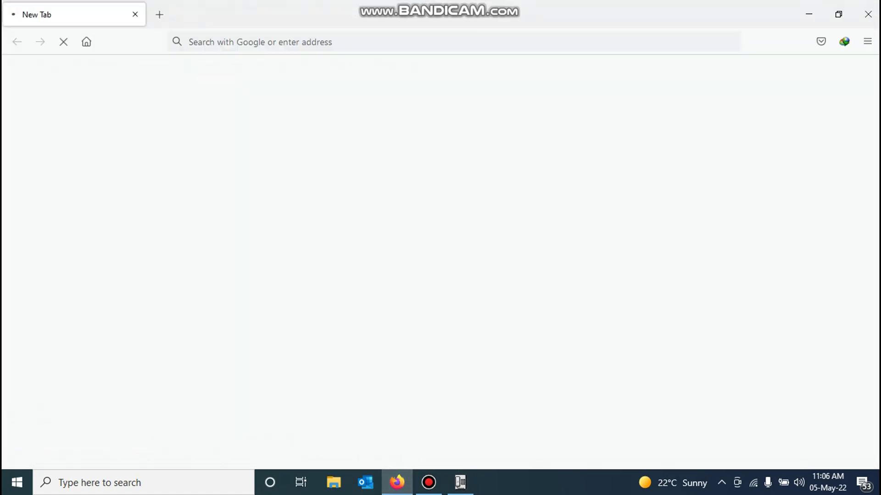
{"action": "type", "text": "1https://www.google.com"}
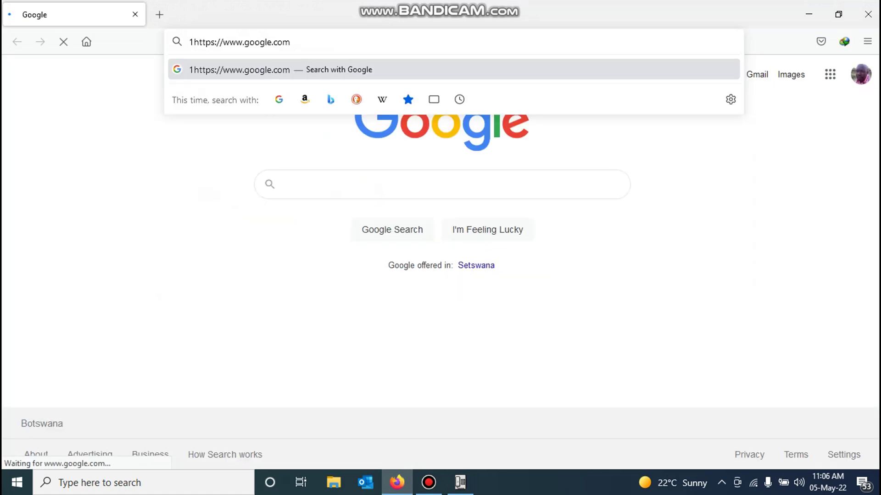
{"action": "type", "text": "92.1"}
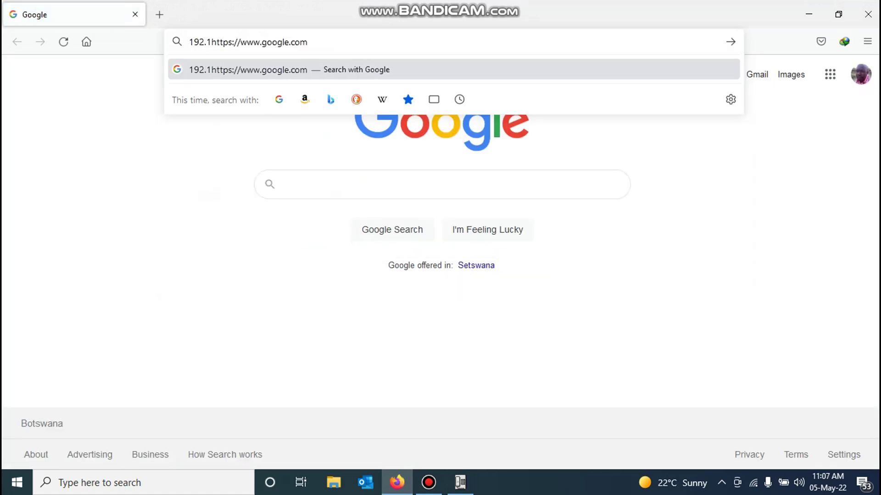
{"action": "type", "text": "6"}
{"action": "key", "text": "Delete"}
{"action": "key", "text": "Delete"}
{"action": "key", "text": "Delete"}
{"action": "key", "text": "Delete"}
{"action": "key", "text": "Delete"}
{"action": "key", "text": "Delete"}
{"action": "key", "text": "Delete"}
{"action": "key", "text": "Delete"}
{"action": "key", "text": "Delete"}
{"action": "key", "text": "Delete"}
{"action": "key", "text": "Delete"}
{"action": "key", "text": "Delete"}
{"action": "key", "text": "Delete"}
{"action": "key", "text": "Delete"}
{"action": "key", "text": "Delete"}
{"action": "key", "text": "Delete"}
{"action": "key", "text": "Delete"}
{"action": "key", "text": "Delete"}
{"action": "key", "text": "Delete"}
{"action": "key", "text": "Delete"}
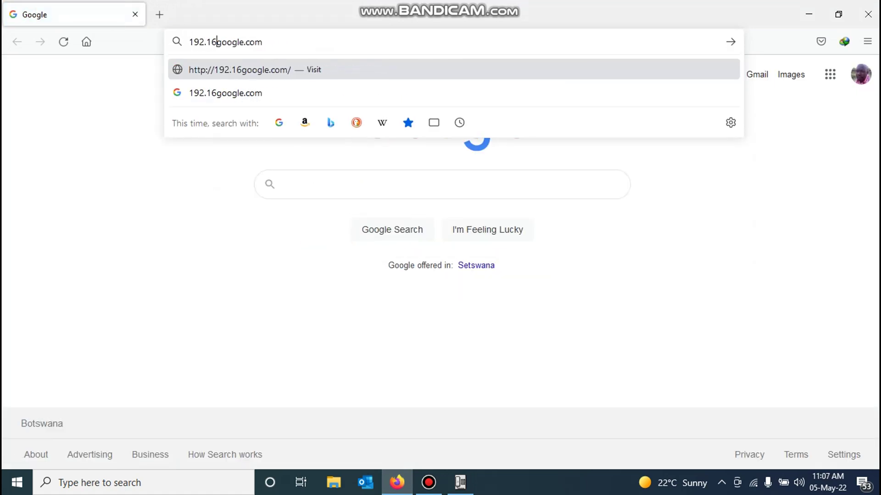
{"action": "type", "text": "8"}
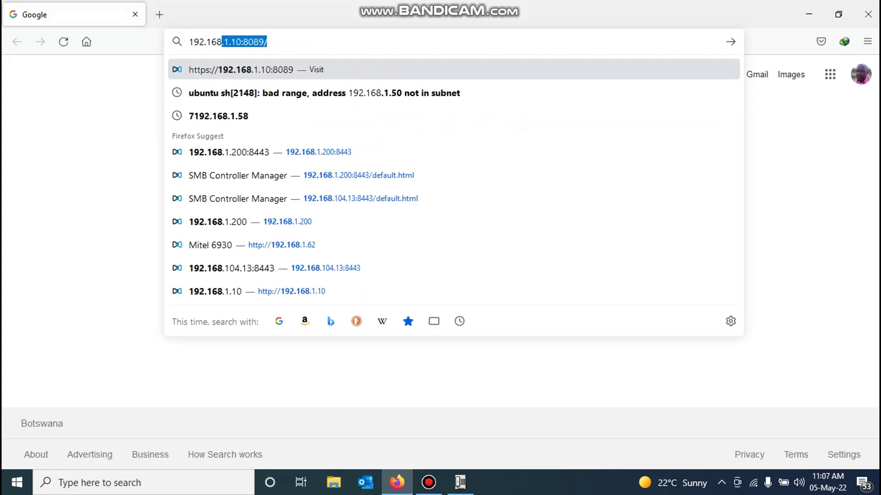
{"action": "type", "text": ".1.200"}
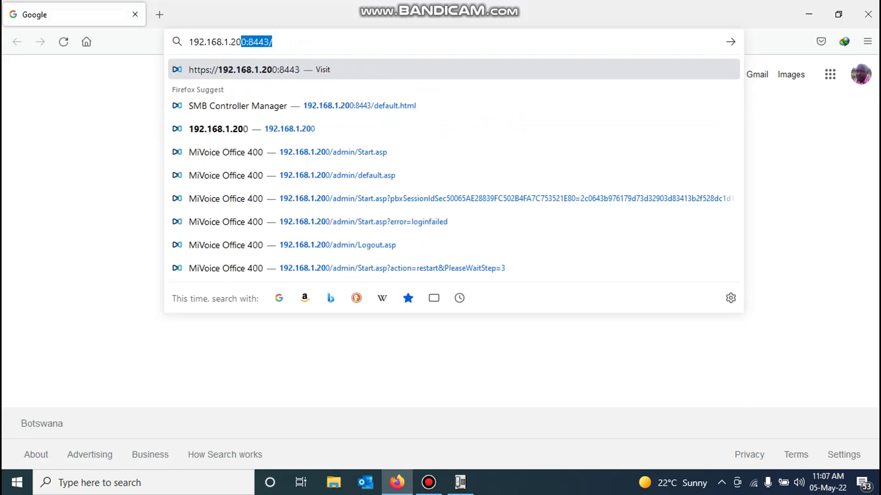
{"action": "key", "text": "Delete"}
{"action": "key", "text": "Return"}
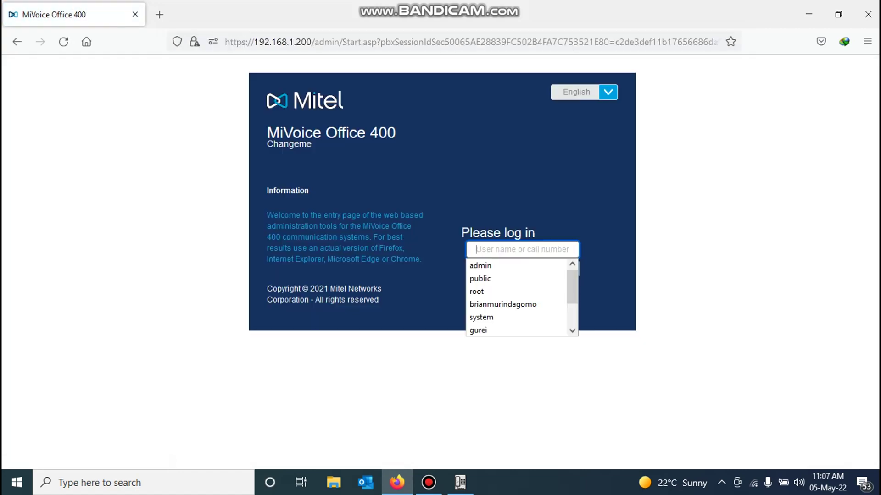
Step: Log in with the suggested administrator user name and the account password
{"action": "key", "text": "Return"}
{"action": "key", "text": "Tab"}
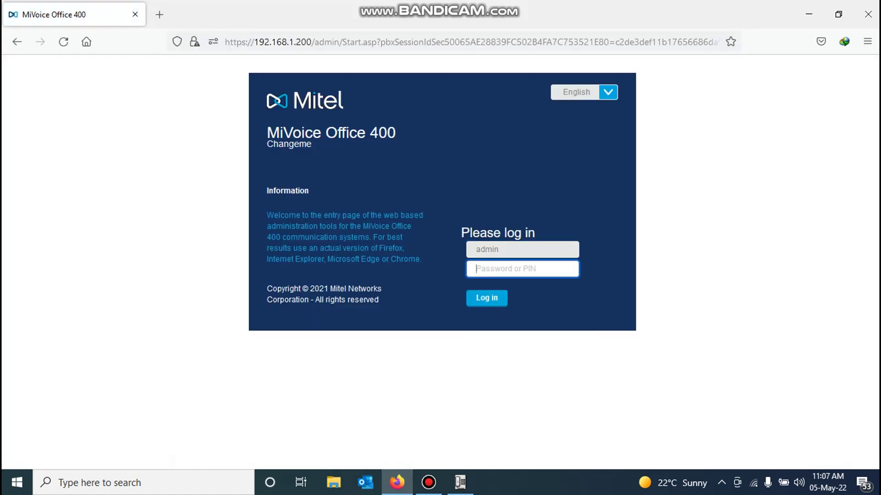
{"action": "type", "text": "••••••••"}
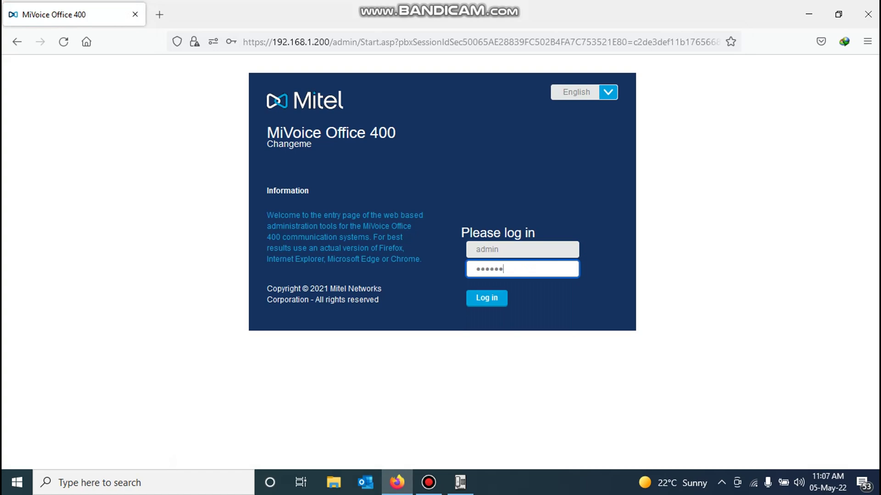
{"action": "key", "text": "Return"}
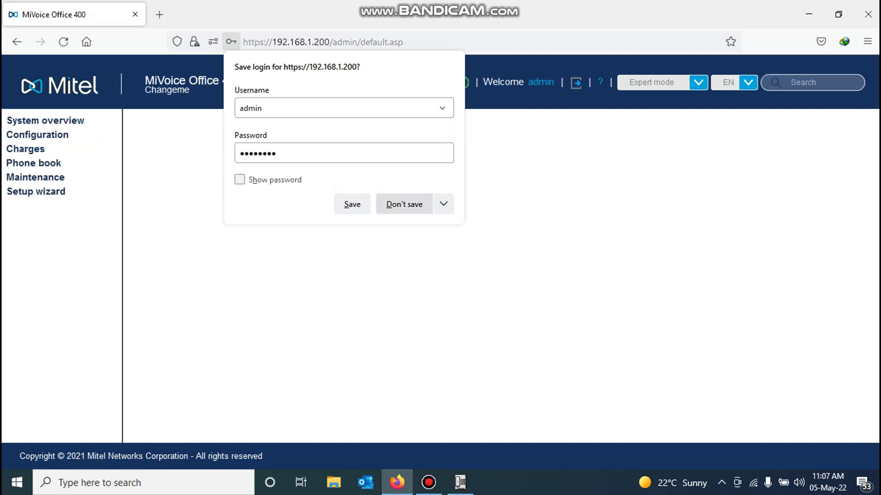
Step: Decline saving the login, then open user 400's settings from Configuration > Users > User list
{"action": "left_click", "coordinate": [404, 204]}
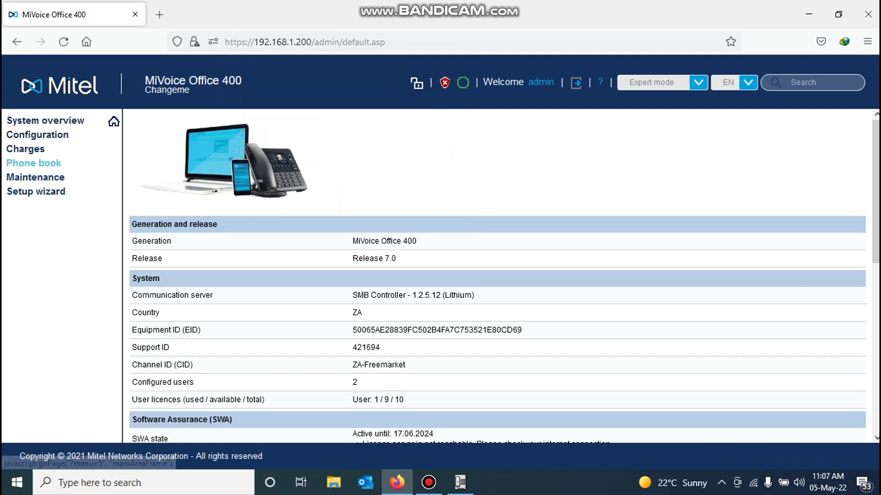
{"action": "left_click", "coordinate": [37, 135]}
{"action": "left_click", "coordinate": [22, 163]}
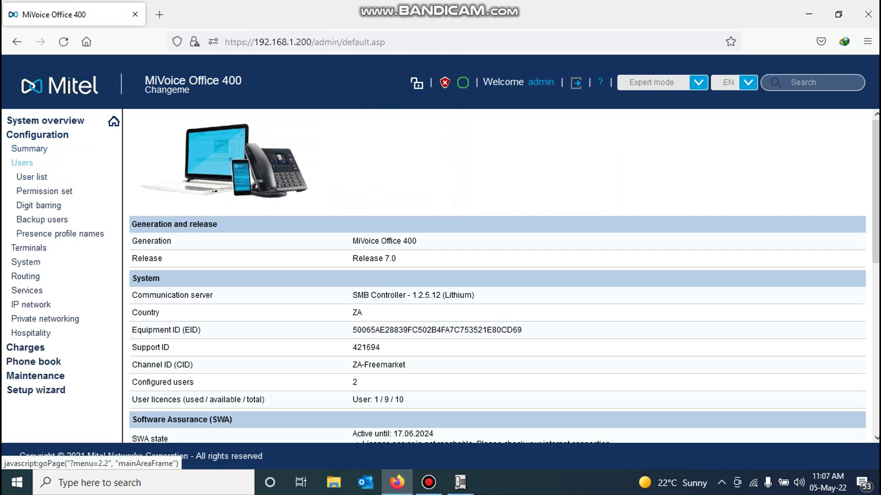
{"action": "left_click", "coordinate": [32, 176]}
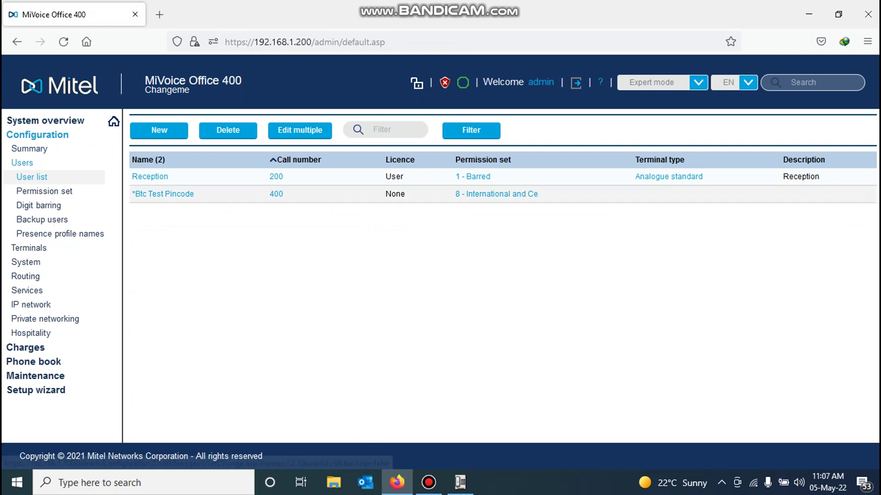
{"action": "left_click", "coordinate": [163, 194]}
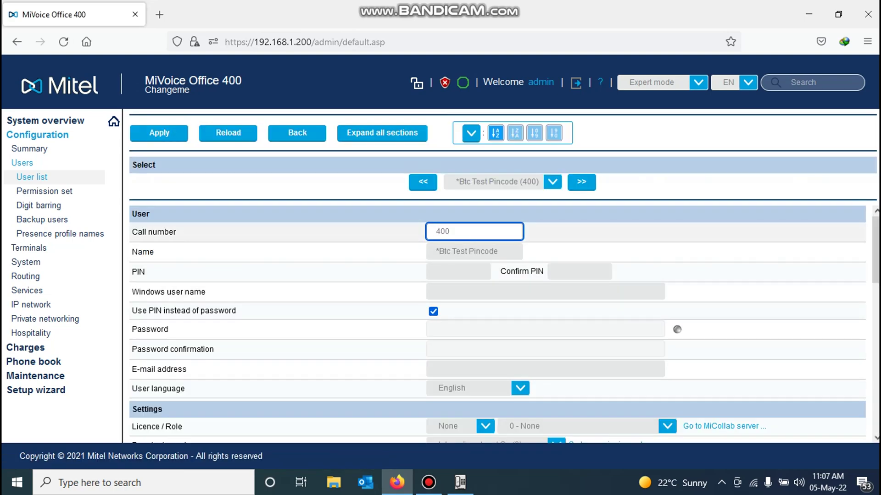
{"action": "key", "text": "ctrl+a"}
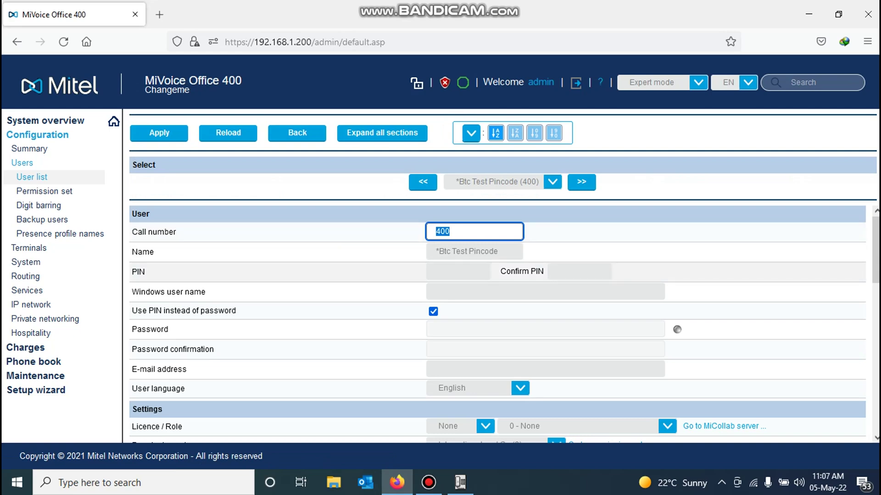
{"action": "left_click", "coordinate": [457, 271]}
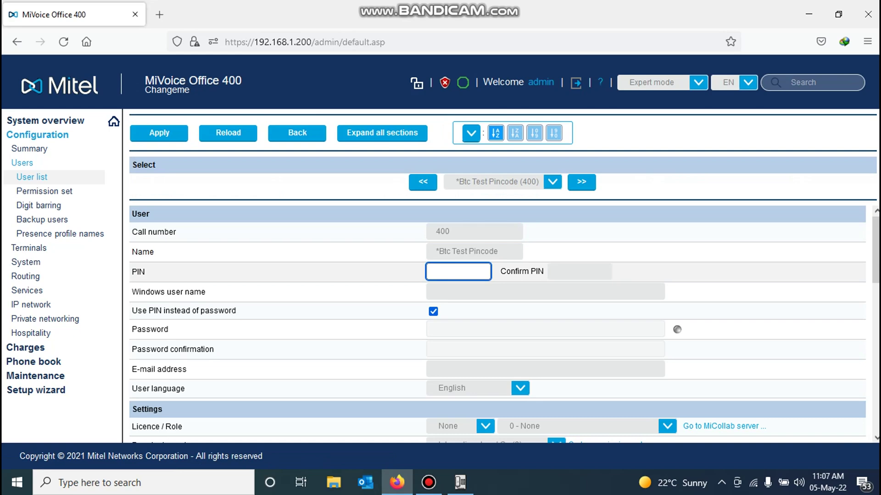
{"action": "left_click", "coordinate": [579, 271]}
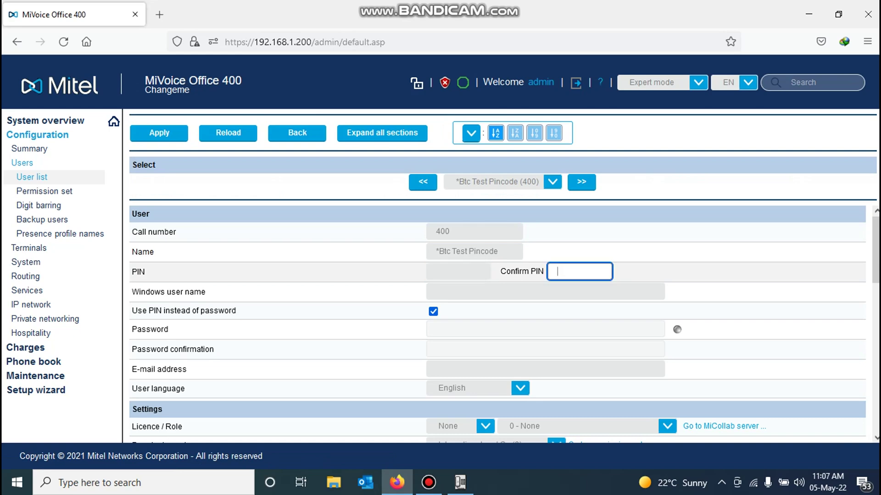
{"action": "left_click", "coordinate": [457, 271]}
{"action": "left_click", "coordinate": [579, 271]}
{"action": "left_click", "coordinate": [458, 271]}
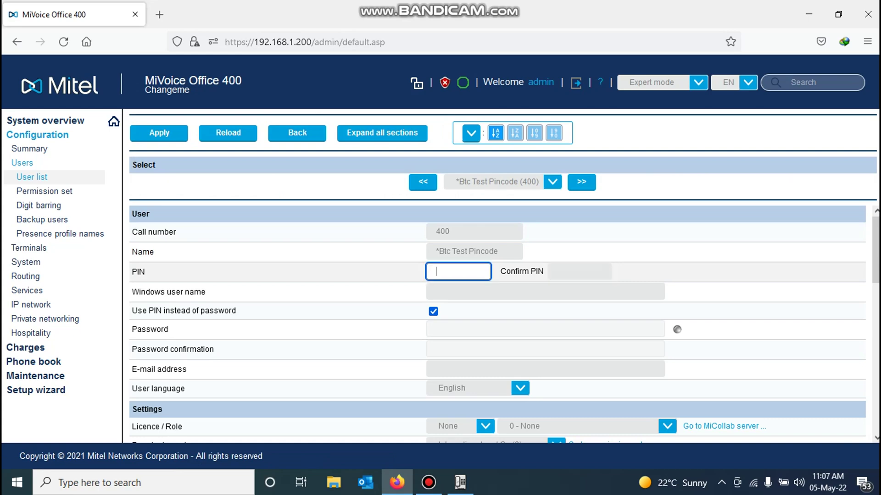